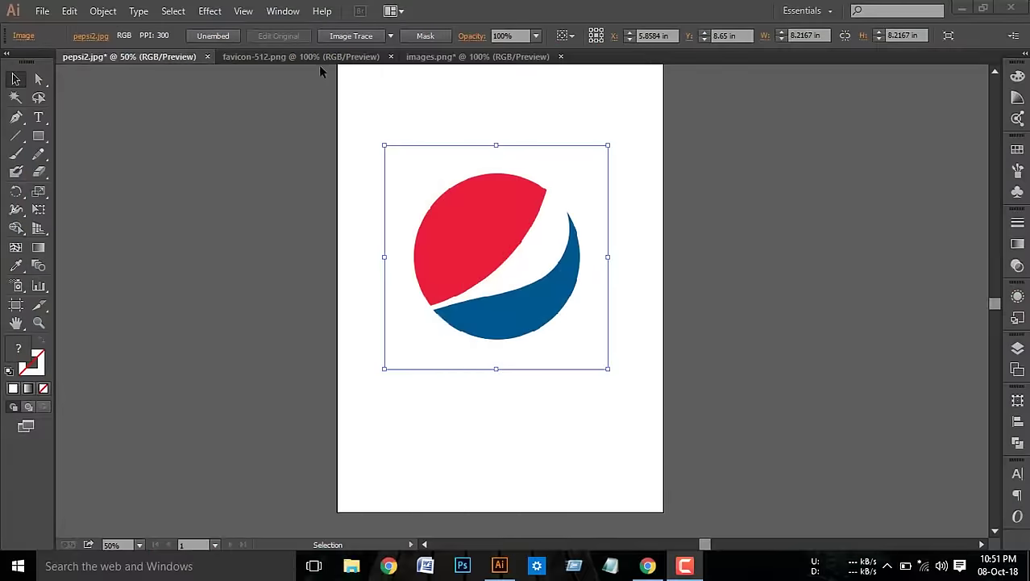
# - Look over the McDonald's and Burger King logo documents, then return to the Pepsi logo
pyautogui.click(311, 57)
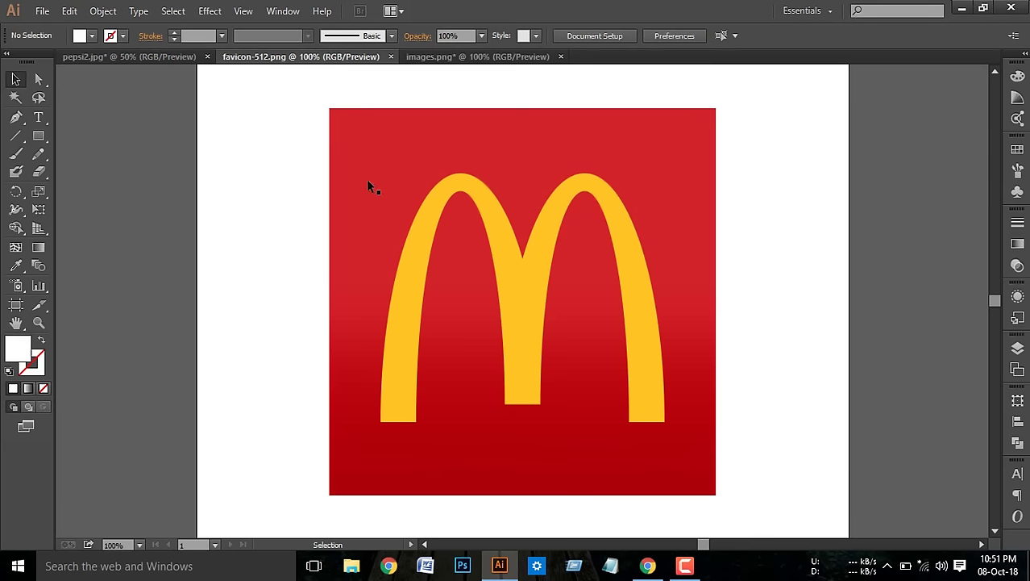
pyautogui.click(463, 58)
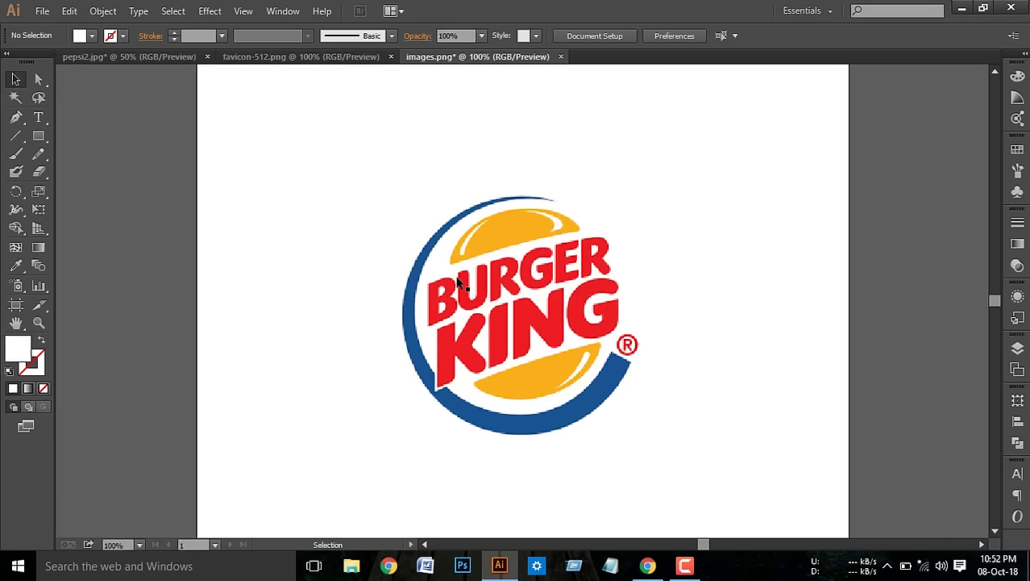
pyautogui.click(148, 58)
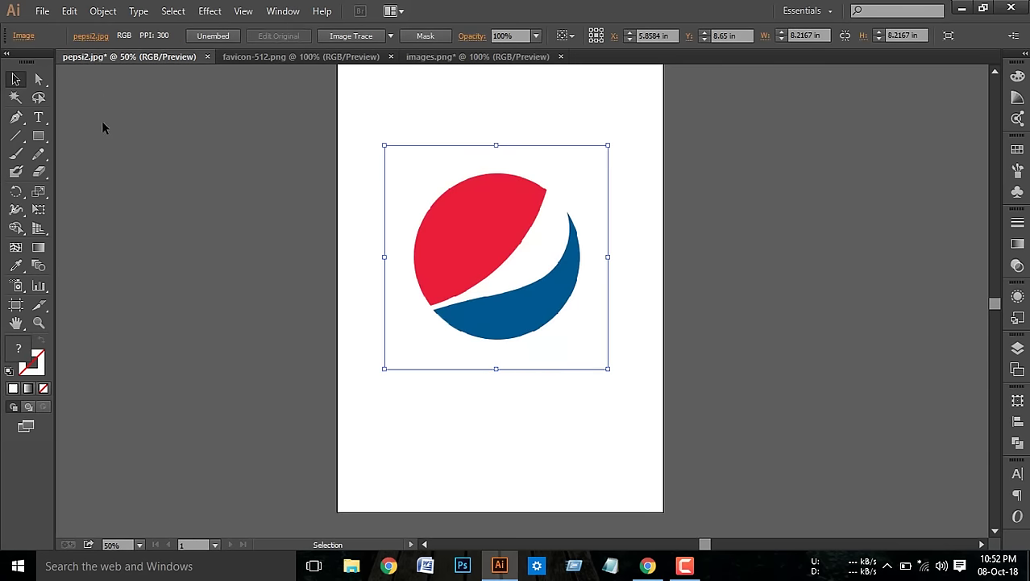
# - Zoom in closely on the Pepsi logo's pixelated red edge to inspect it
pyautogui.click(38, 322)
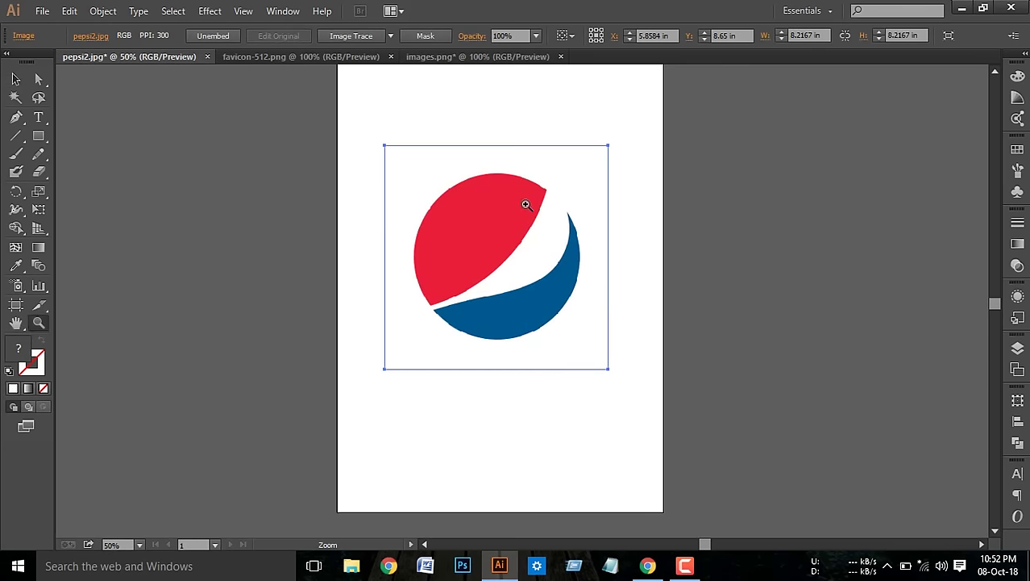
pyautogui.moveTo(526, 205); pyautogui.dragTo(556, 264)
pyautogui.click(475, 251)
pyautogui.click(399, 191)
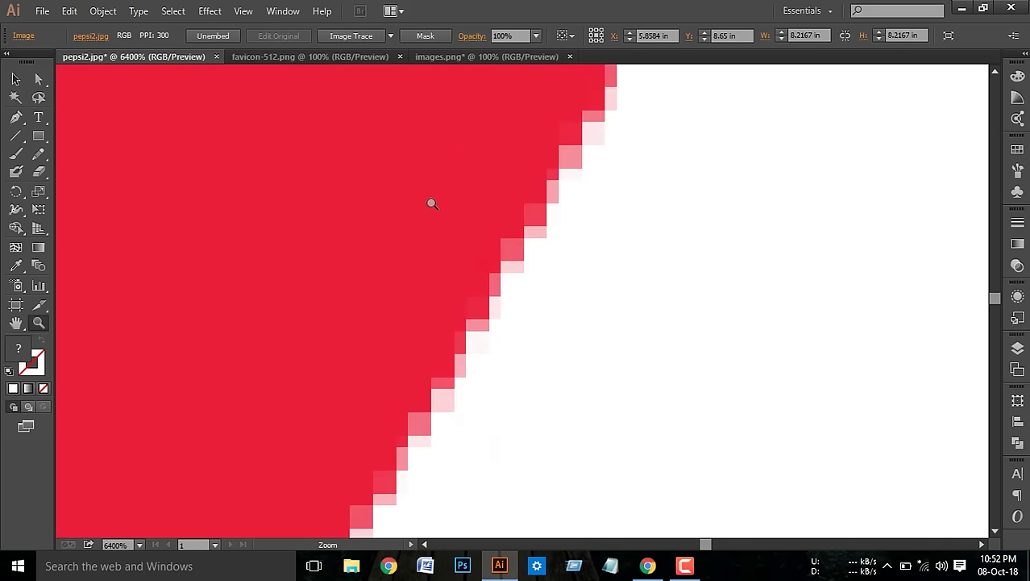
pyautogui.moveTo(420, 195); pyautogui.dragTo(556, 329)
pyautogui.moveTo(590, 229)
pyautogui.mouseDown()
pyautogui.moveTo(577, 410)
pyautogui.moveTo(612, 377)
pyautogui.moveTo(656, 367)
pyautogui.mouseUp()
pyautogui.scroll(-2, 655, 366)
pyautogui.scroll(-3, 674, 398)
pyautogui.scroll(-3, 572, 361)
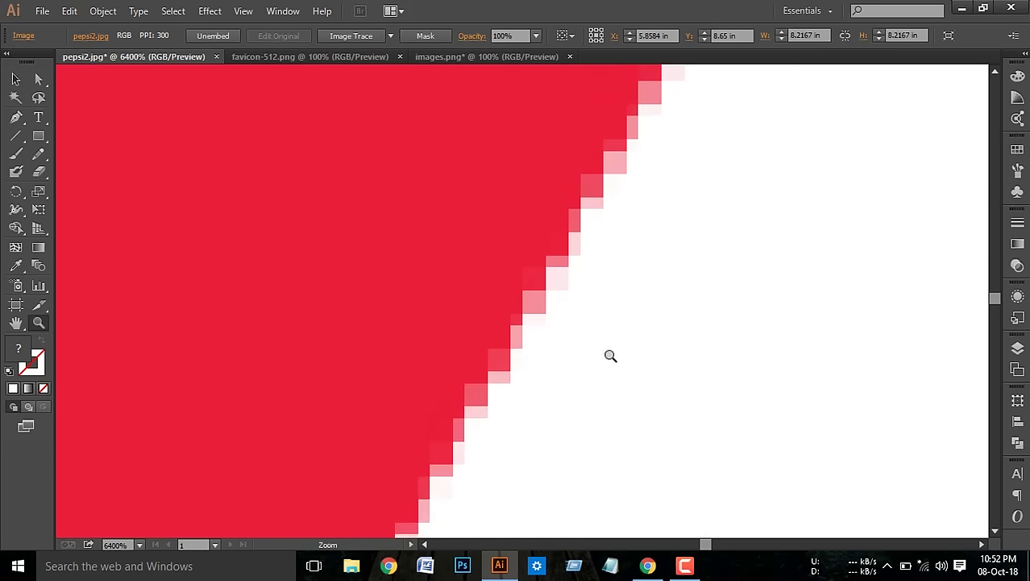
pyautogui.scroll(-2, 599, 360)
pyautogui.scroll(-1, 595, 359)
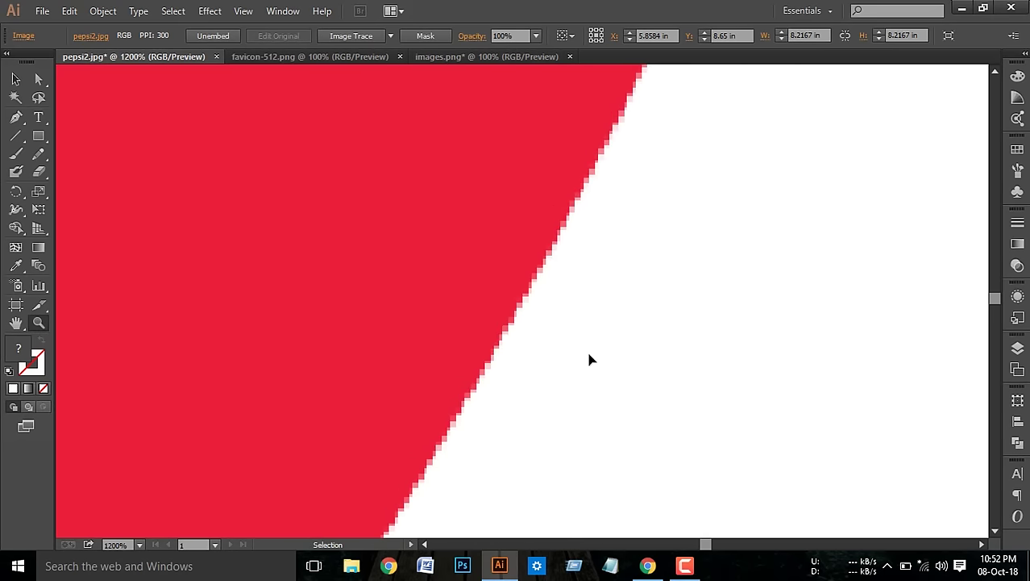
pyautogui.scroll(-1, 592, 358)
pyautogui.scroll(-2, 589, 358)
pyautogui.scroll(-1, 584, 357)
pyautogui.scroll(-2, 582, 356)
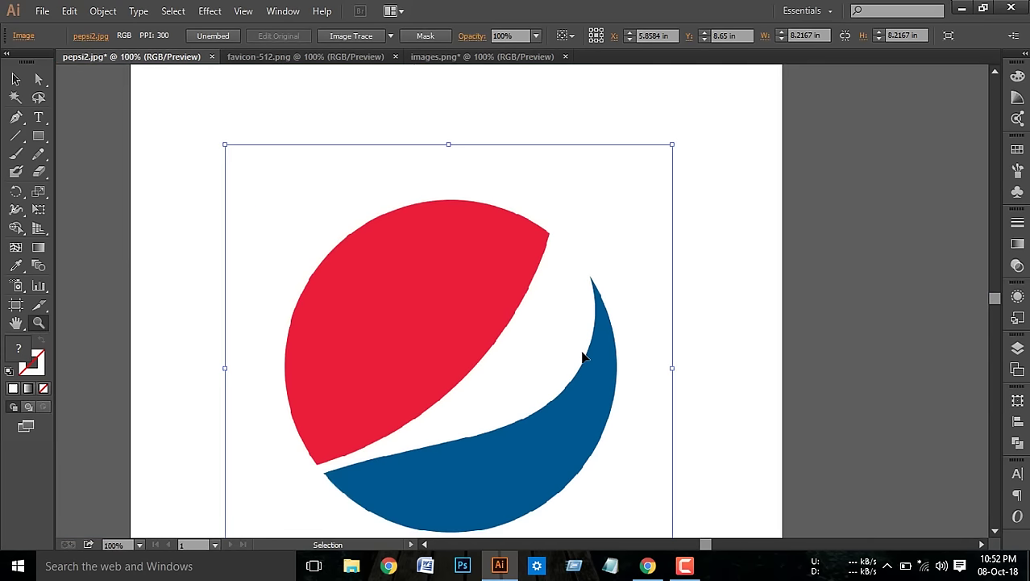
pyautogui.scroll(-1, 583, 354)
pyautogui.scroll(-1, 582, 353)
pyautogui.scroll(-1, 510, 309)
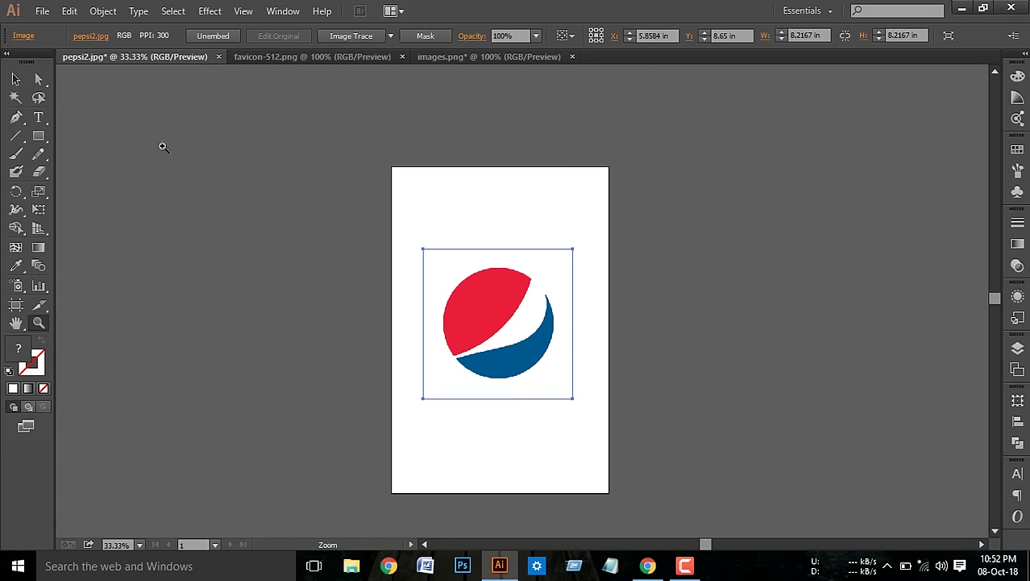
# - Enlarge the lower Pepsi image copy from a corner, nudge it left, and reselect it
pyautogui.click(15, 79)
pyautogui.moveTo(466, 299)
pyautogui.mouseDown()
pyautogui.moveTo(694, 264)
pyautogui.moveTo(487, 167)
pyautogui.moveTo(524, 389)
pyautogui.mouseUp()
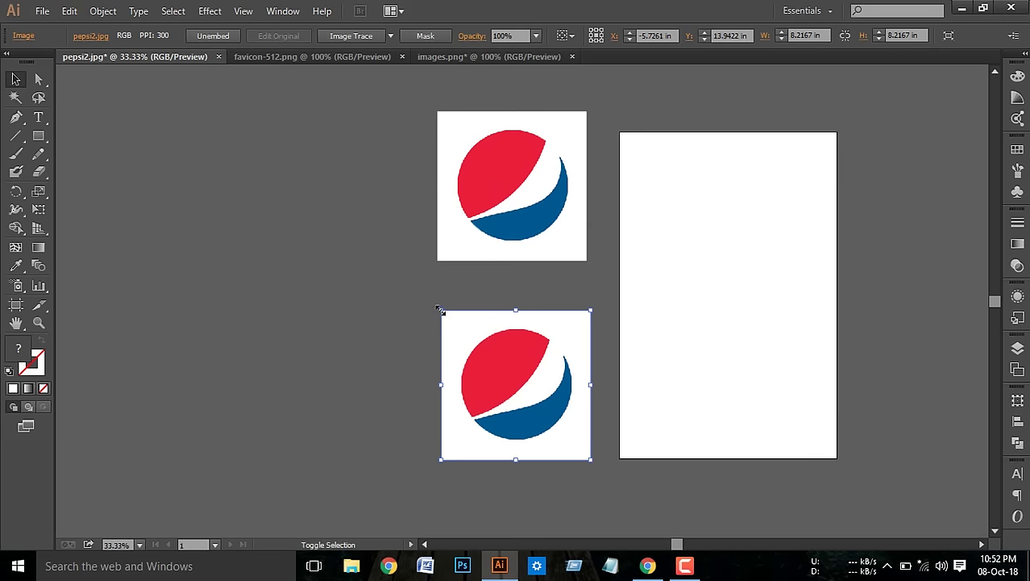
pyautogui.moveTo(439, 308); pyautogui.dragTo(386, 274)
pyautogui.moveTo(498, 335)
pyautogui.mouseDown()
pyautogui.moveTo(476, 331)
pyautogui.moveTo(508, 323)
pyautogui.mouseUp()
pyautogui.scroll(-3, 568, 350)
pyautogui.click(665, 391)
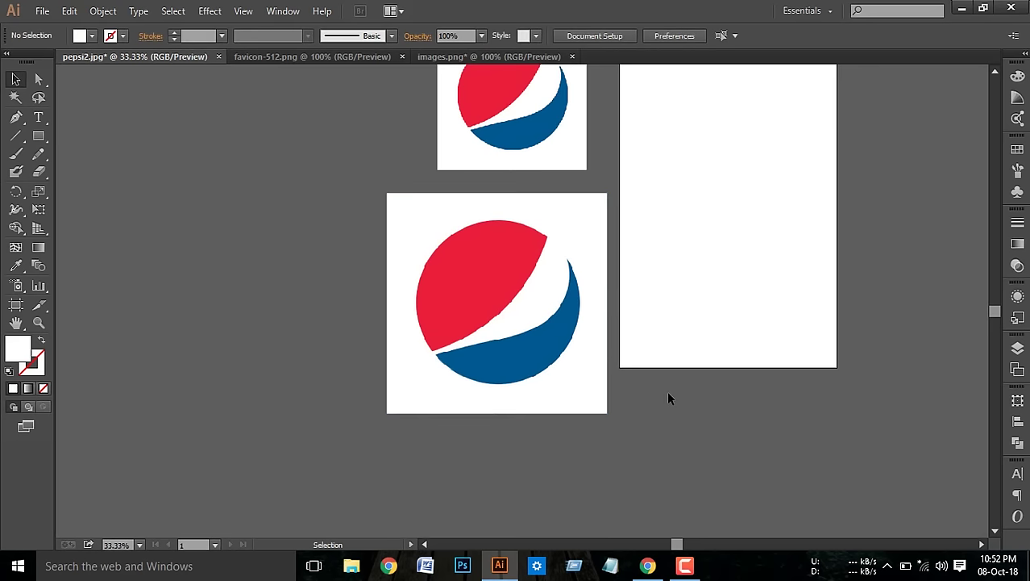
pyautogui.click(500, 254)
pyautogui.click(283, 11)
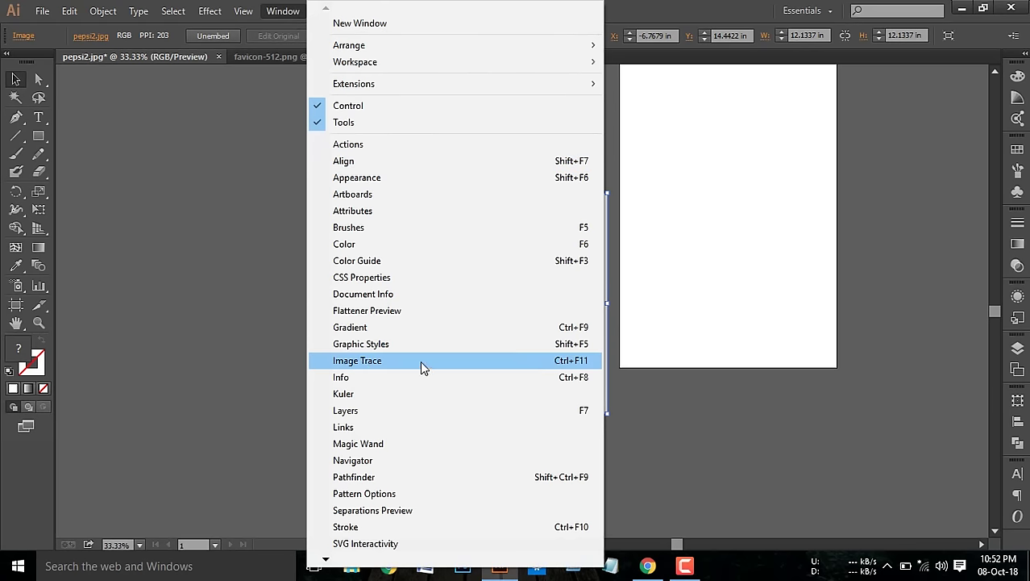
# - Trace the enlarged Pepsi copy in Black and White, ignoring white, with preview on and threshold 146
pyautogui.click(394, 363)
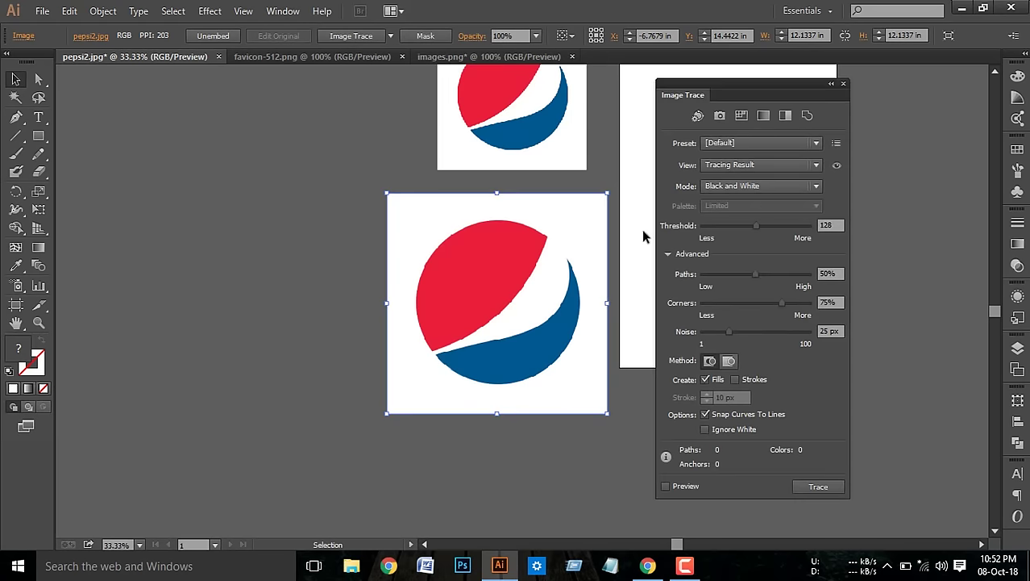
pyautogui.click(667, 254)
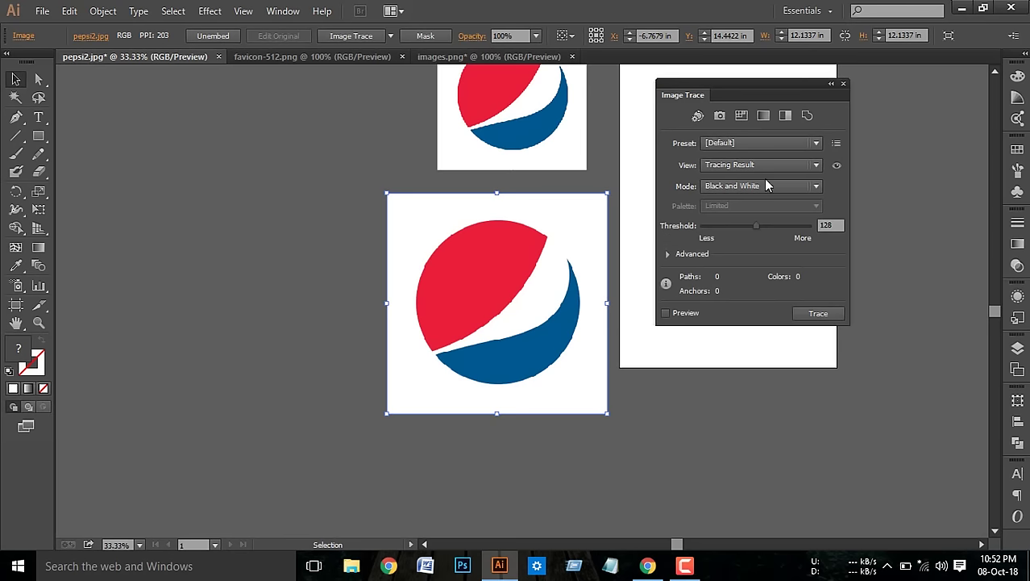
pyautogui.click(668, 255)
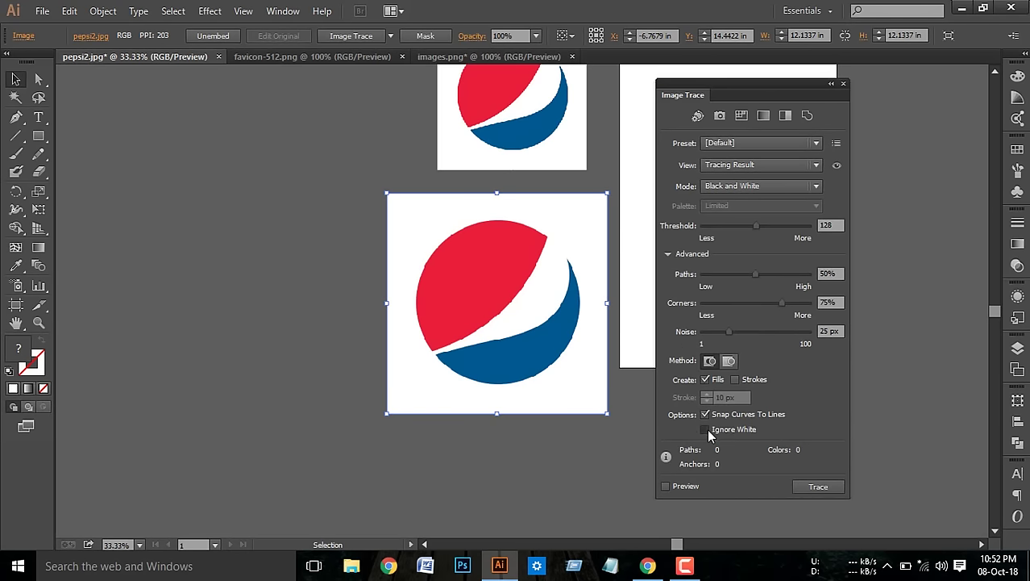
pyautogui.click(665, 486)
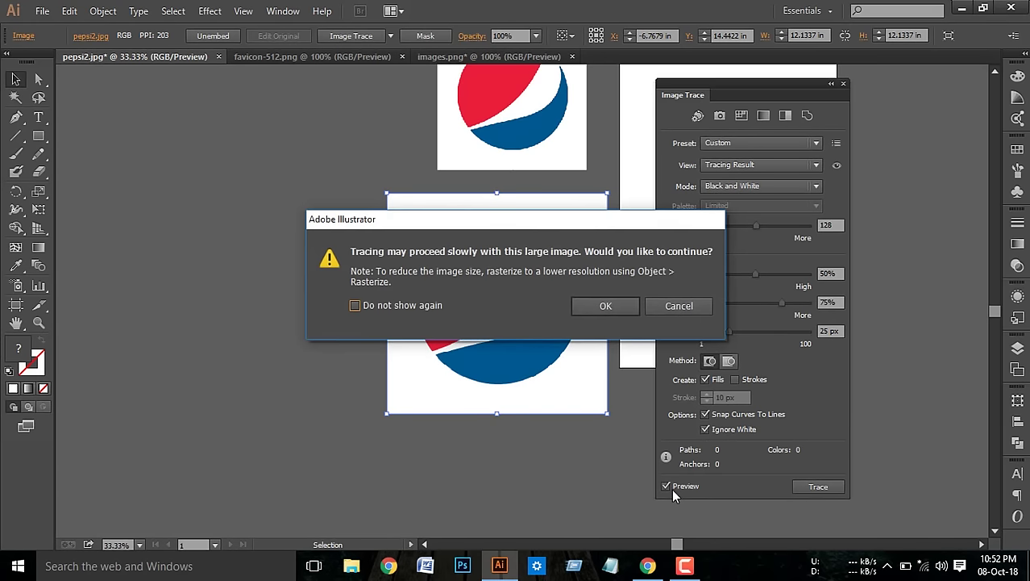
pyautogui.click(606, 307)
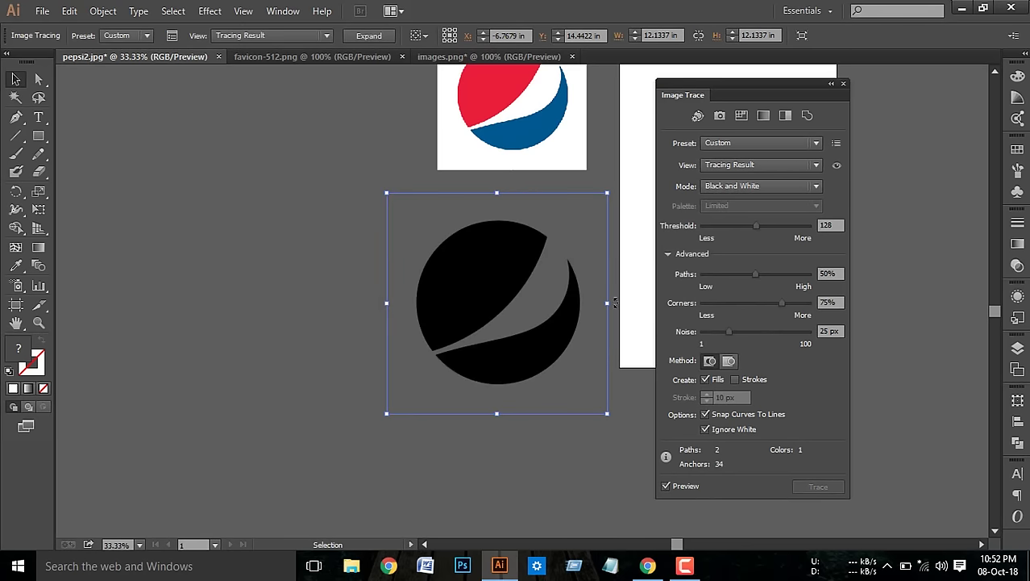
pyautogui.click(763, 226)
# - Expand the Pepsi trace into vector paths and ungroup the traced shapes
pyautogui.click(843, 84)
pyautogui.click(369, 35)
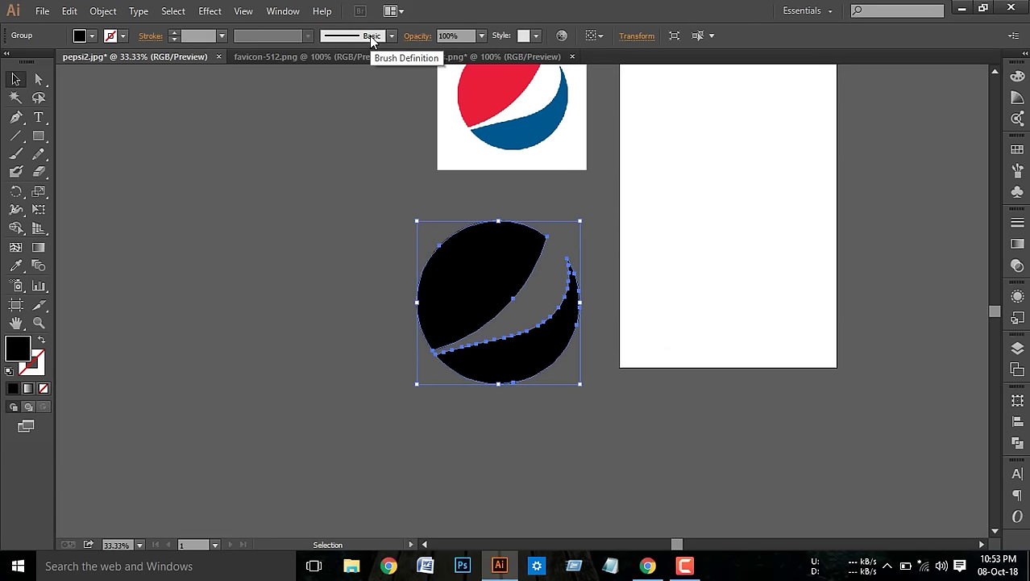
pyautogui.scroll(2, 490, 229)
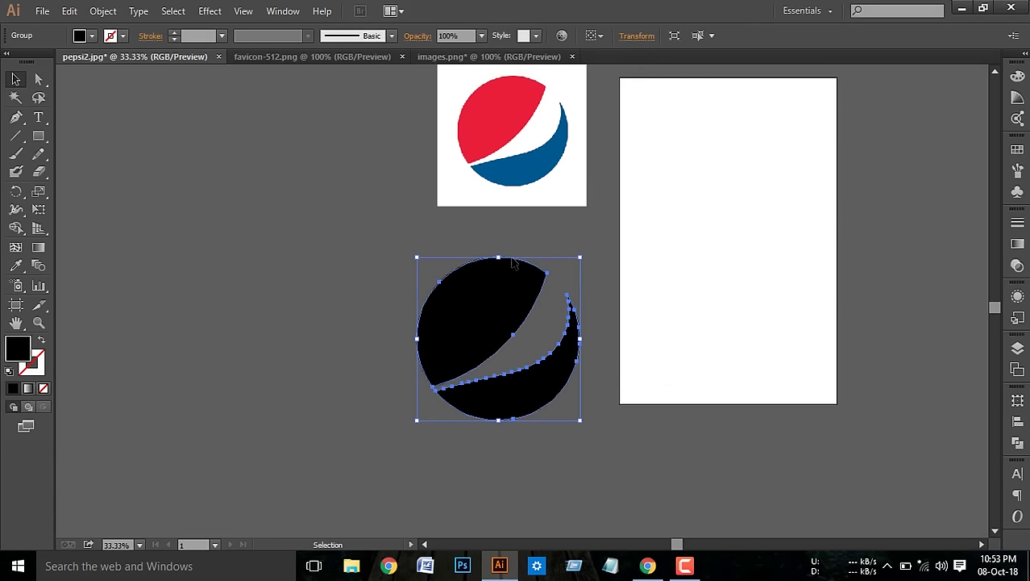
pyautogui.click(306, 284)
pyautogui.click(440, 310)
pyautogui.rightClick(438, 308)
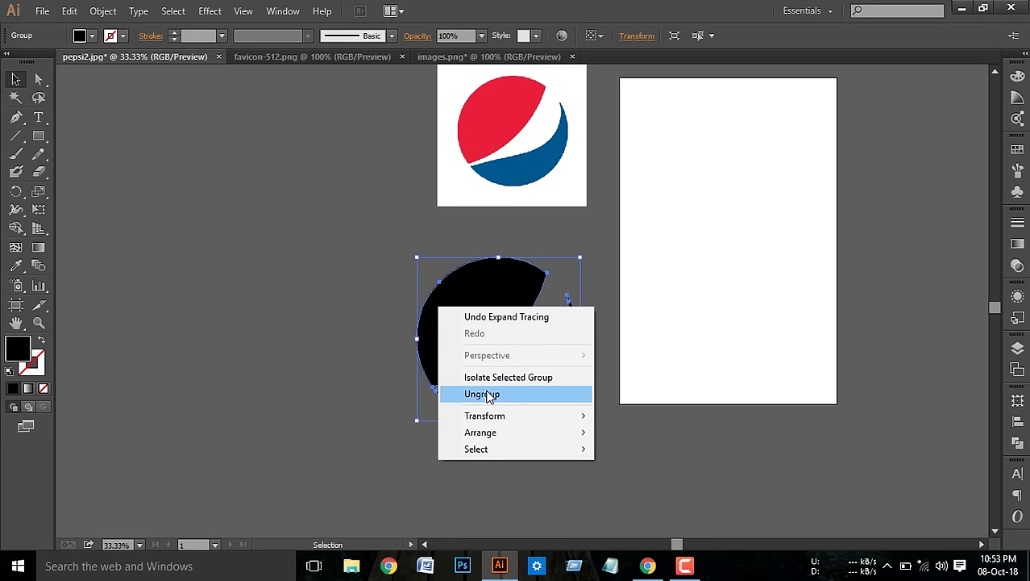
pyautogui.click(489, 395)
pyautogui.click(360, 294)
pyautogui.click(457, 319)
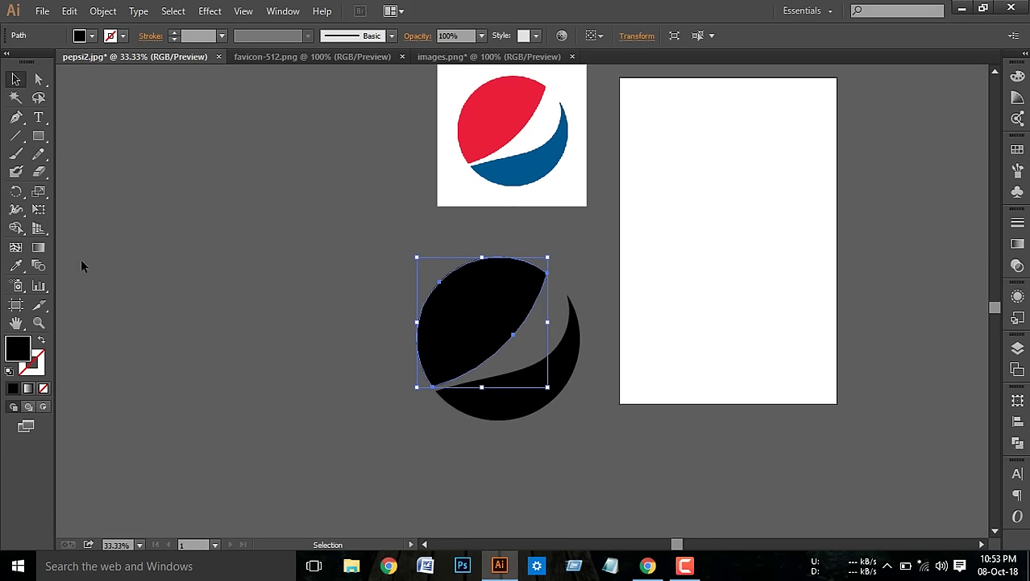
# - Fill the upper shape with the logo's red and the crescent with its blue via Eyedropper
pyautogui.click(17, 267)
pyautogui.click(478, 106)
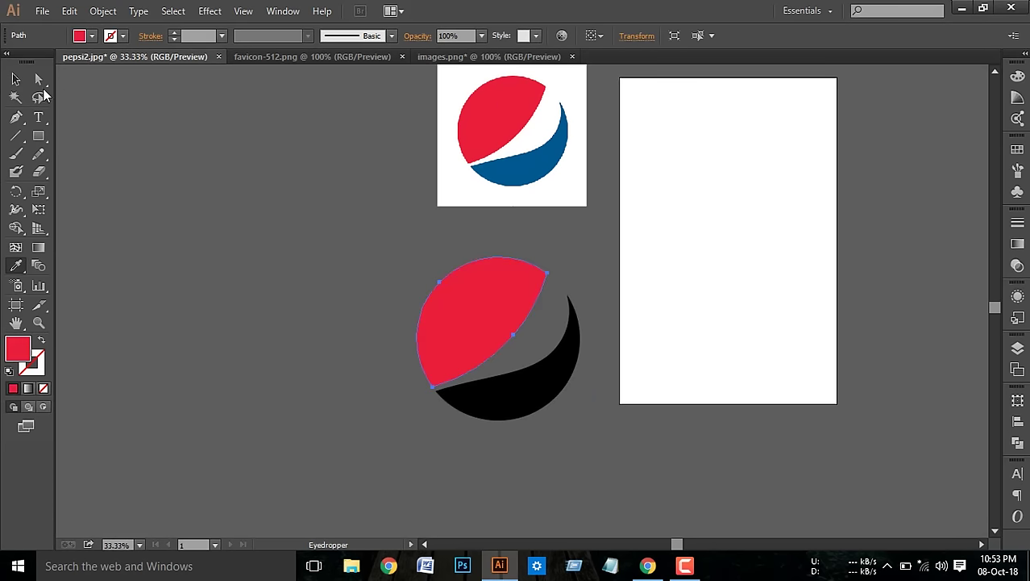
pyautogui.click(16, 78)
pyautogui.click(574, 350)
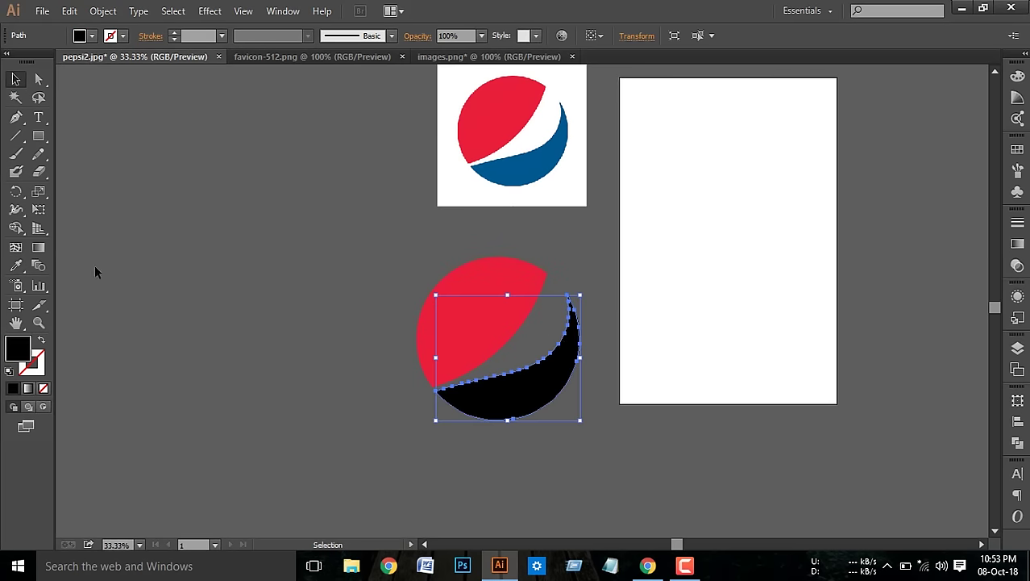
pyautogui.click(16, 266)
pyautogui.click(526, 161)
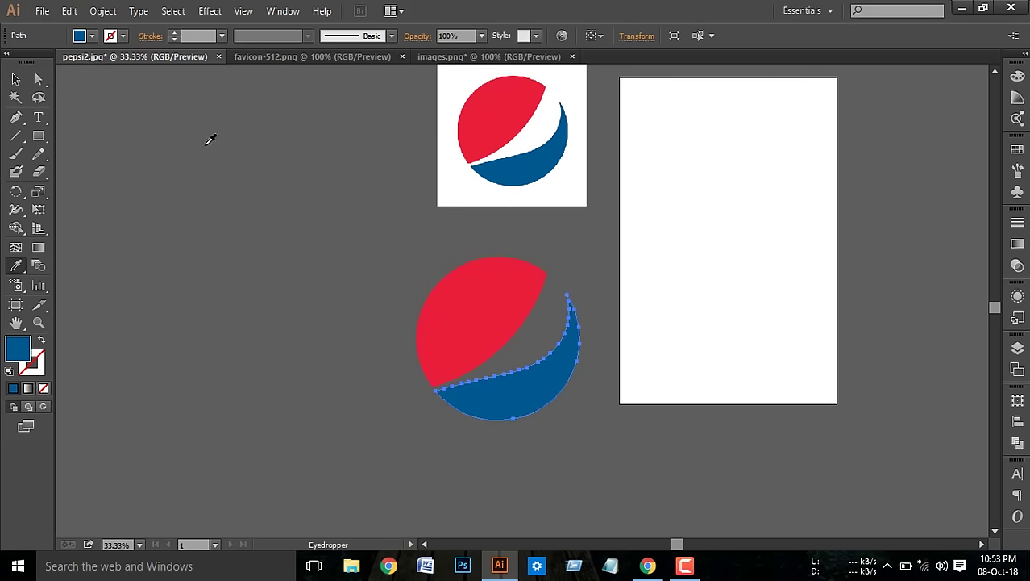
pyautogui.click(16, 78)
pyautogui.click(329, 147)
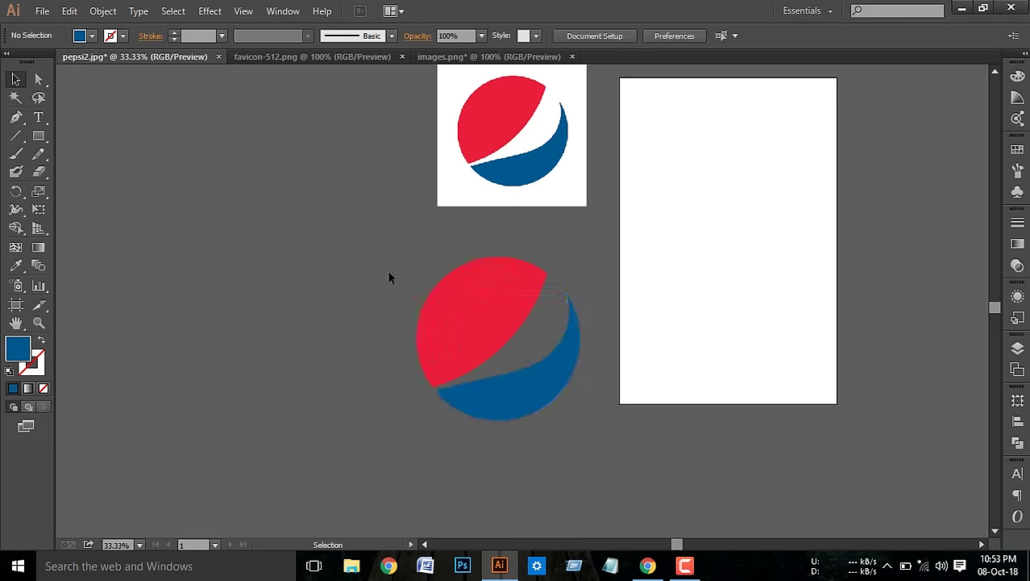
# - Group the red and blue shapes and move the logo onto the artboard
pyautogui.moveTo(389, 277); pyautogui.dragTo(547, 379)
pyautogui.rightClick(494, 326)
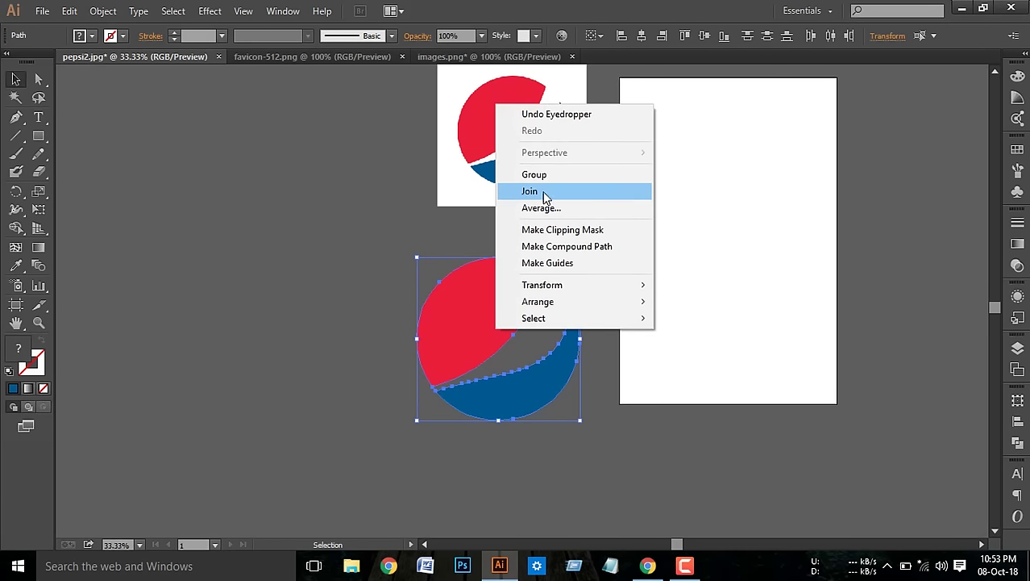
pyautogui.click(532, 174)
pyautogui.moveTo(494, 302)
pyautogui.mouseDown()
pyautogui.moveTo(729, 219)
pyautogui.moveTo(720, 211)
pyautogui.mouseUp()
pyautogui.click(435, 281)
pyautogui.click(485, 184)
# - Delete the pixelated original and zoom in closely on the vector logo's red edge
pyautogui.press('Delete')
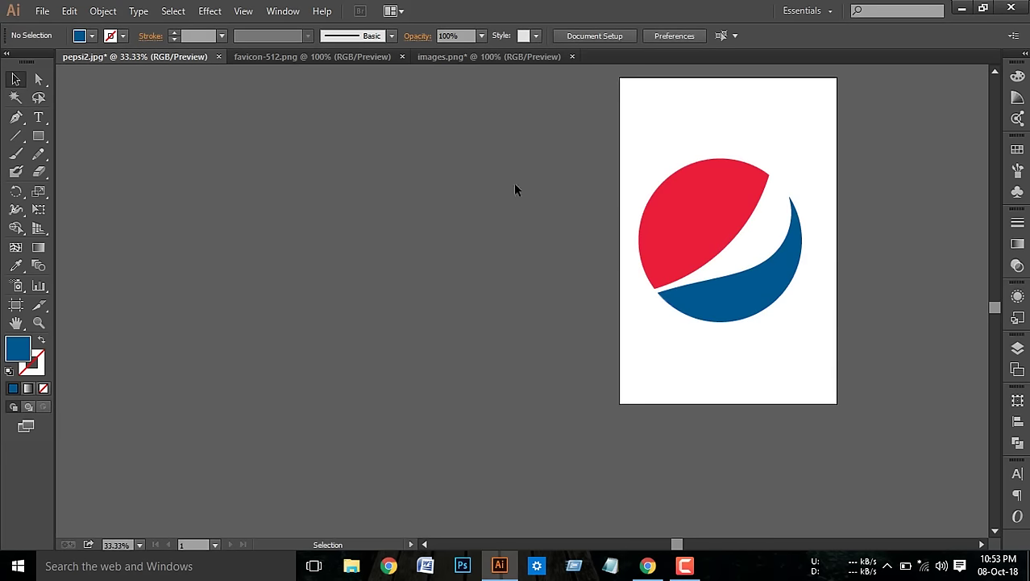
pyautogui.click(711, 213)
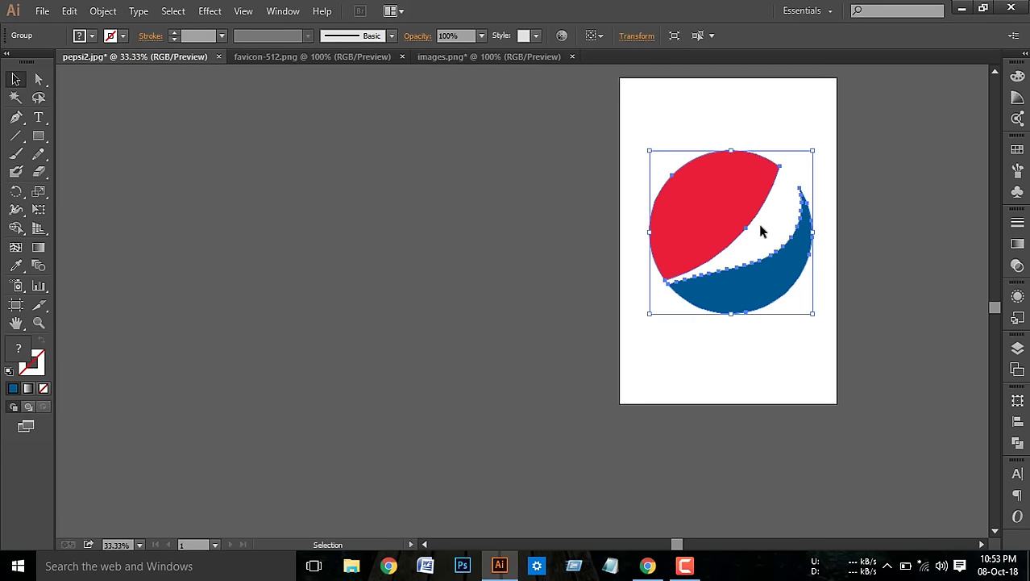
pyautogui.moveTo(761, 230); pyautogui.dragTo(687, 272)
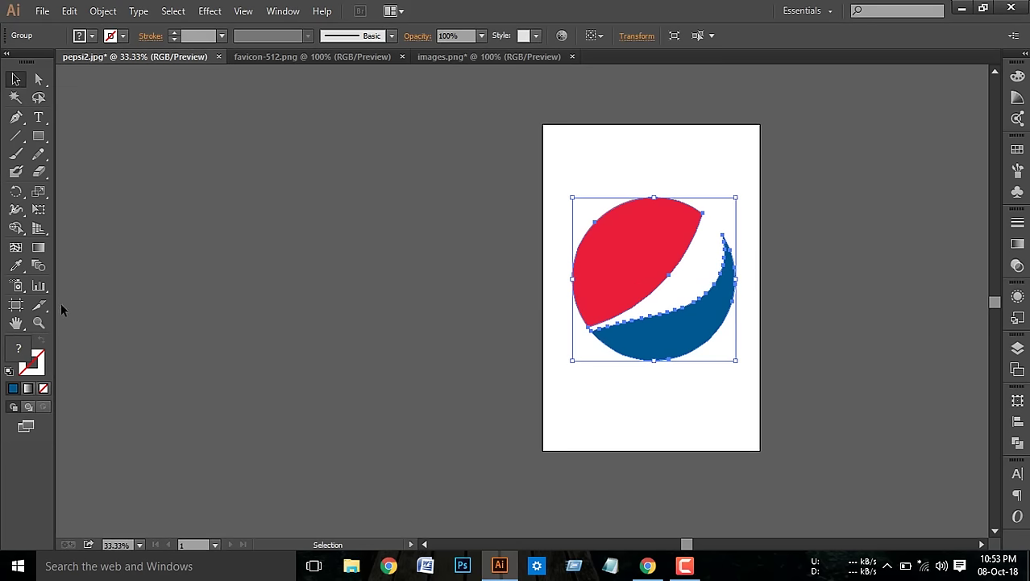
pyautogui.click(38, 322)
pyautogui.moveTo(669, 233); pyautogui.dragTo(706, 279)
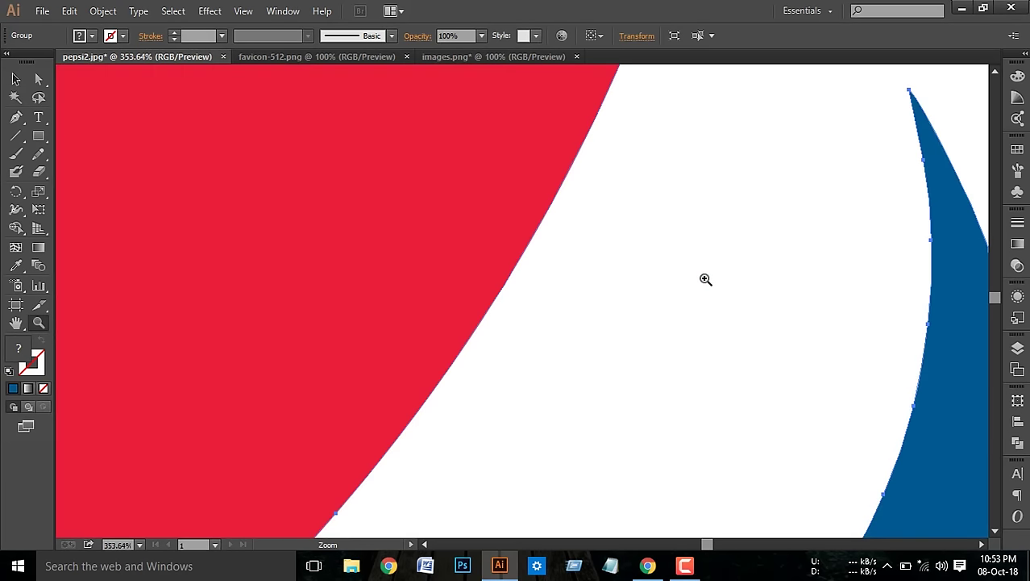
pyautogui.moveTo(498, 190); pyautogui.dragTo(579, 278)
pyautogui.moveTo(510, 216); pyautogui.dragTo(571, 270)
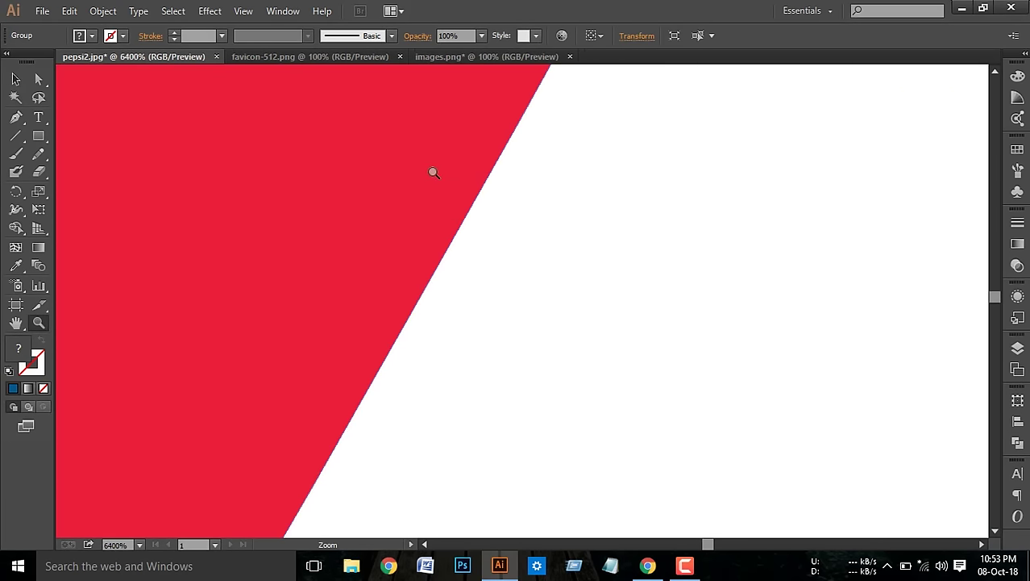
# - Pan along the smooth red edge, then zoom out to 25% to see the whole logo
pyautogui.hscroll(-3, 595, 327)
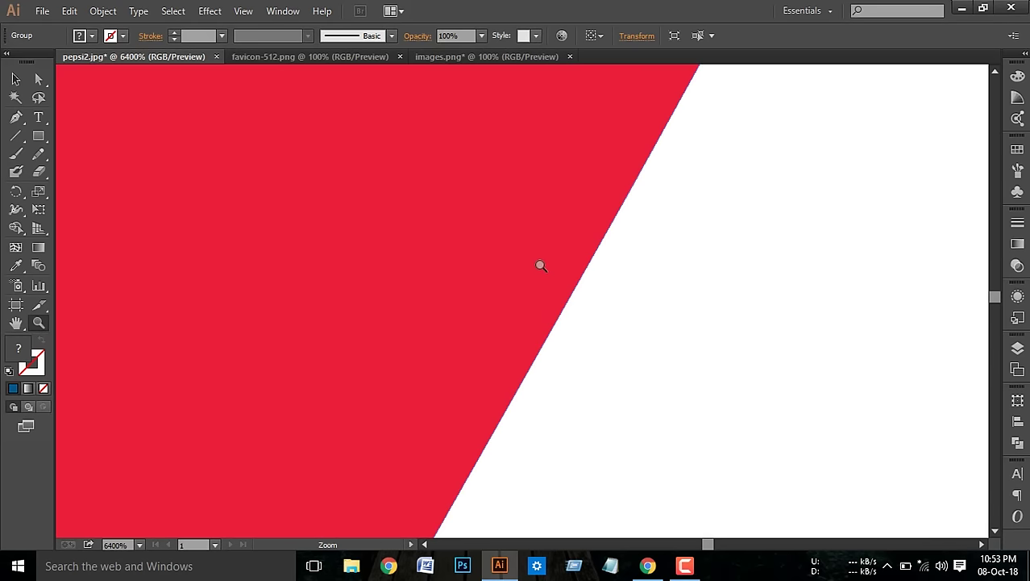
pyautogui.click(15, 79)
pyautogui.click(666, 336)
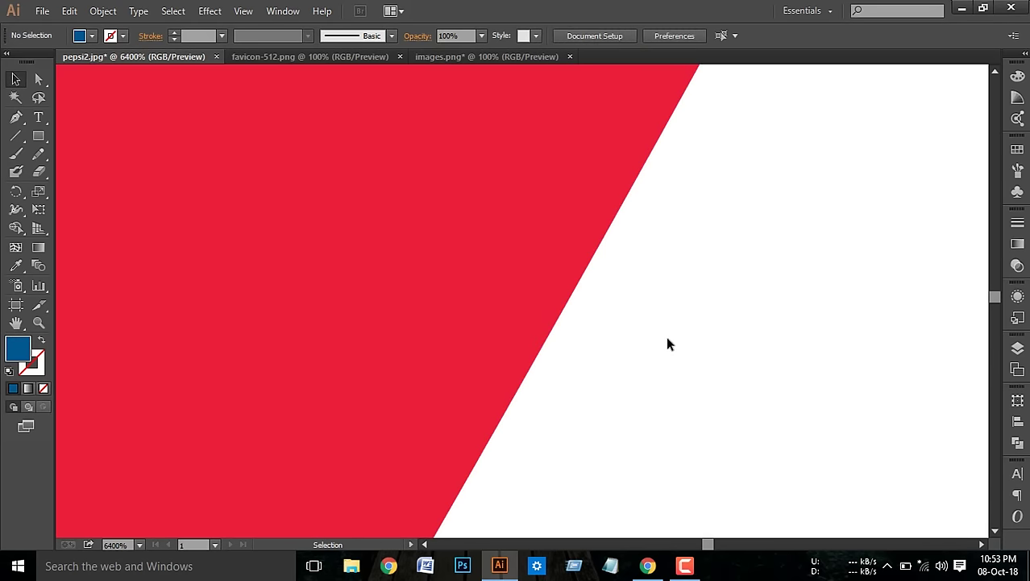
pyautogui.click(38, 323)
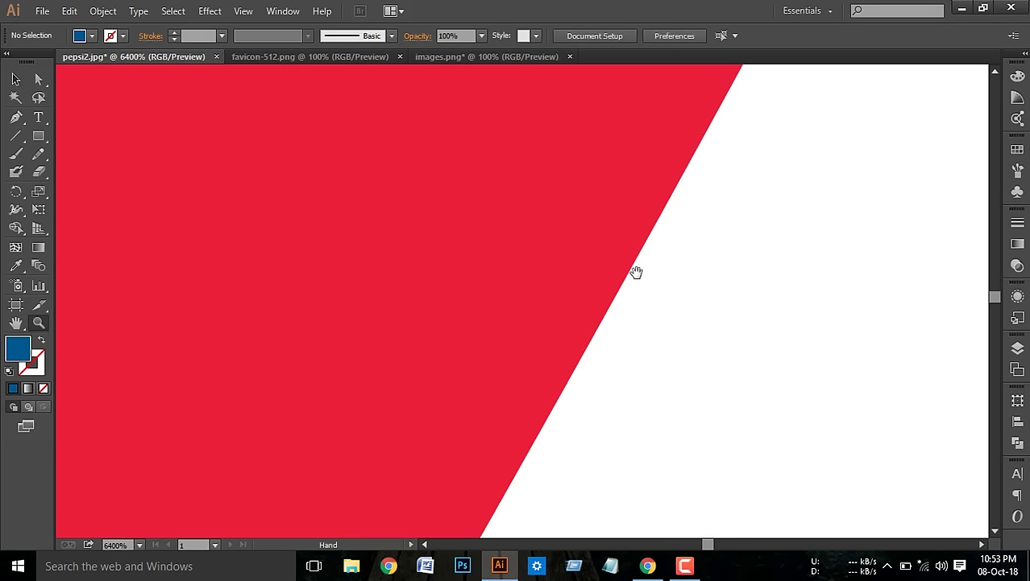
pyautogui.moveTo(642, 272)
pyautogui.mouseDown()
pyautogui.moveTo(703, 408)
pyautogui.moveTo(726, 374)
pyautogui.mouseUp()
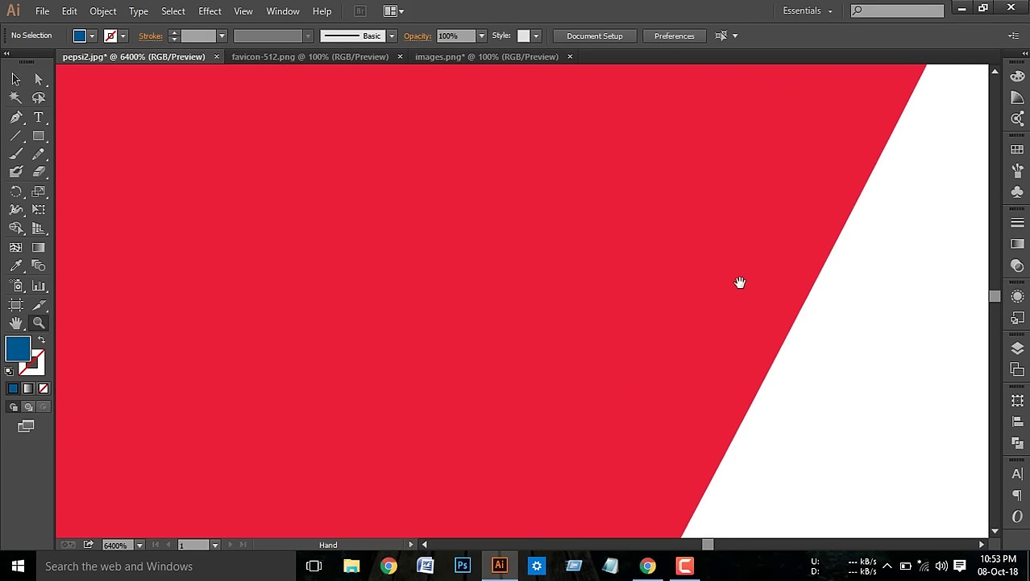
pyautogui.keyDown('alt'); pyautogui.click(753, 335); pyautogui.keyUp('alt')
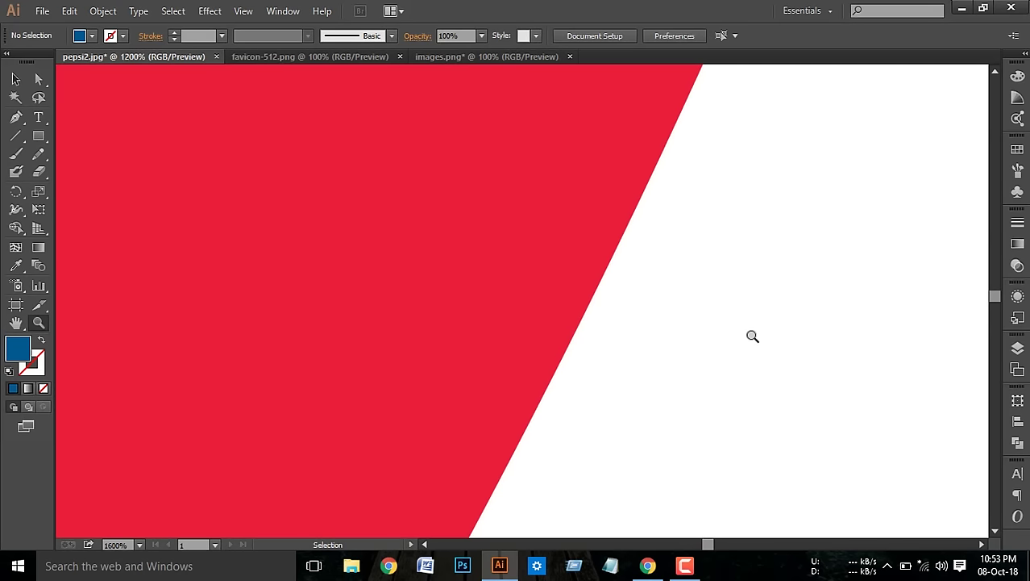
pyautogui.keyDown('alt'); pyautogui.click(753, 336); pyautogui.keyUp('alt')
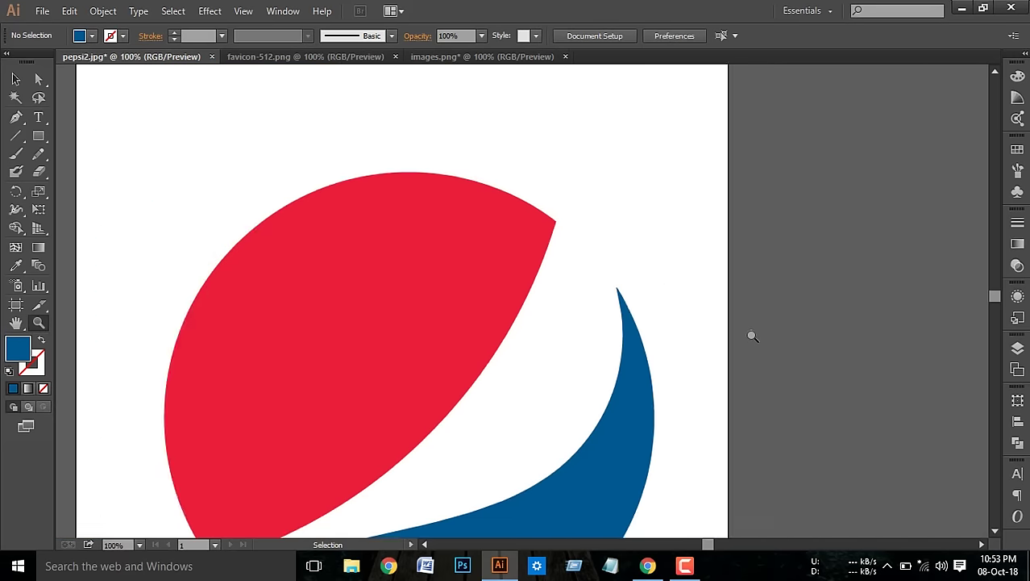
pyautogui.scroll(-2, 476, 240)
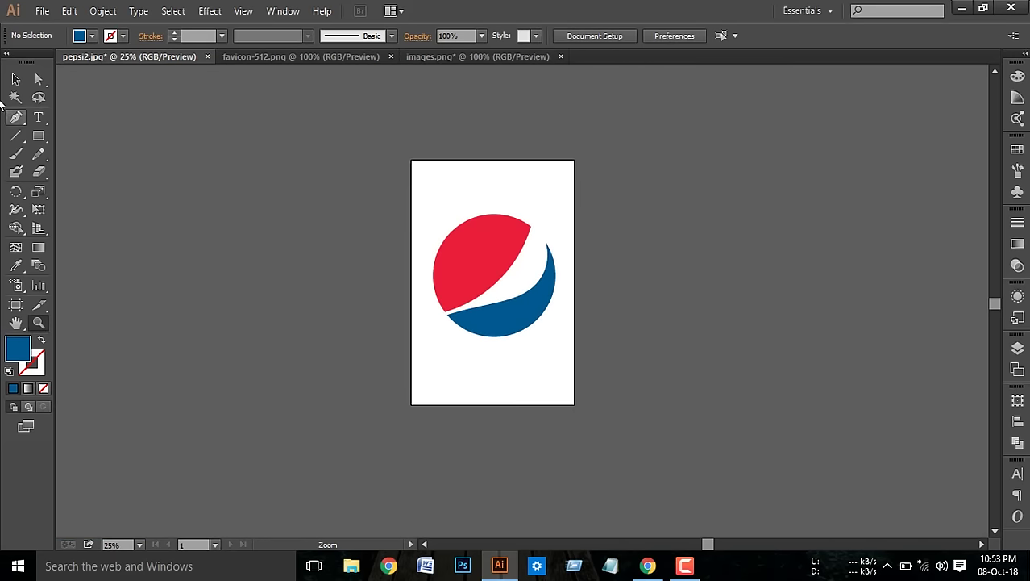
pyautogui.click(16, 78)
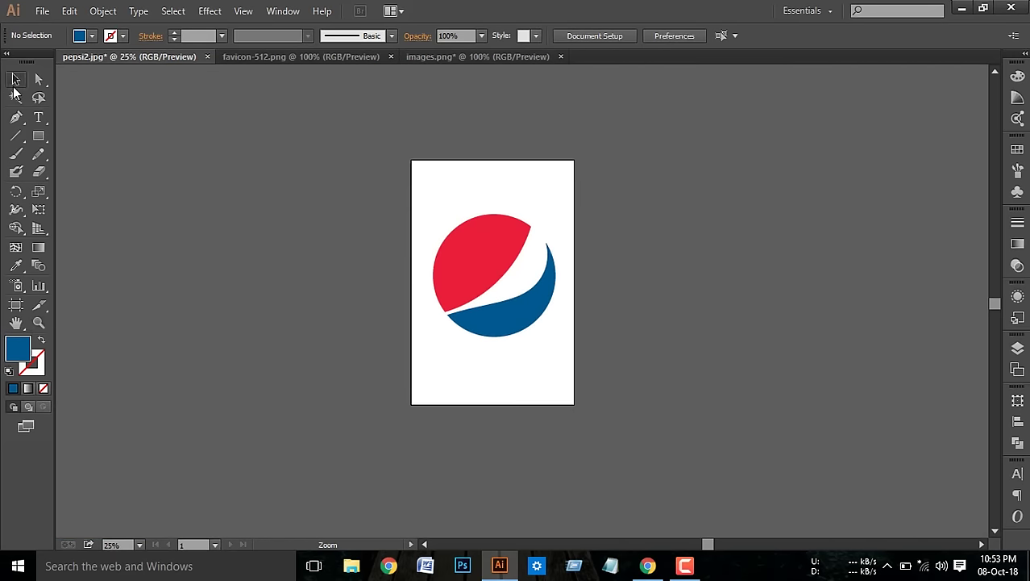
# - Export the Pepsi logo to the Desktop as a PNG named pepsi255.png
pyautogui.click(42, 11)
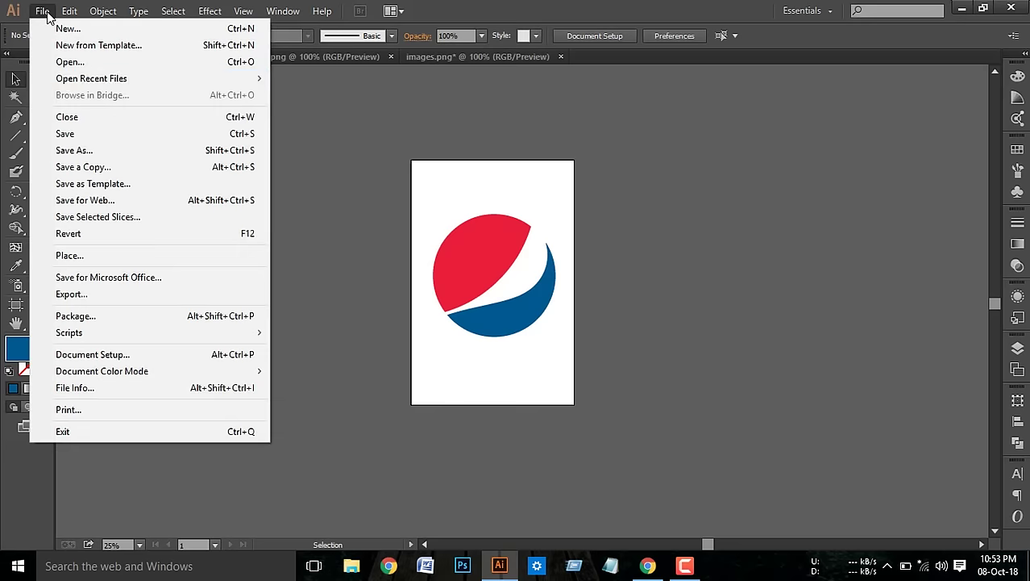
pyautogui.click(73, 294)
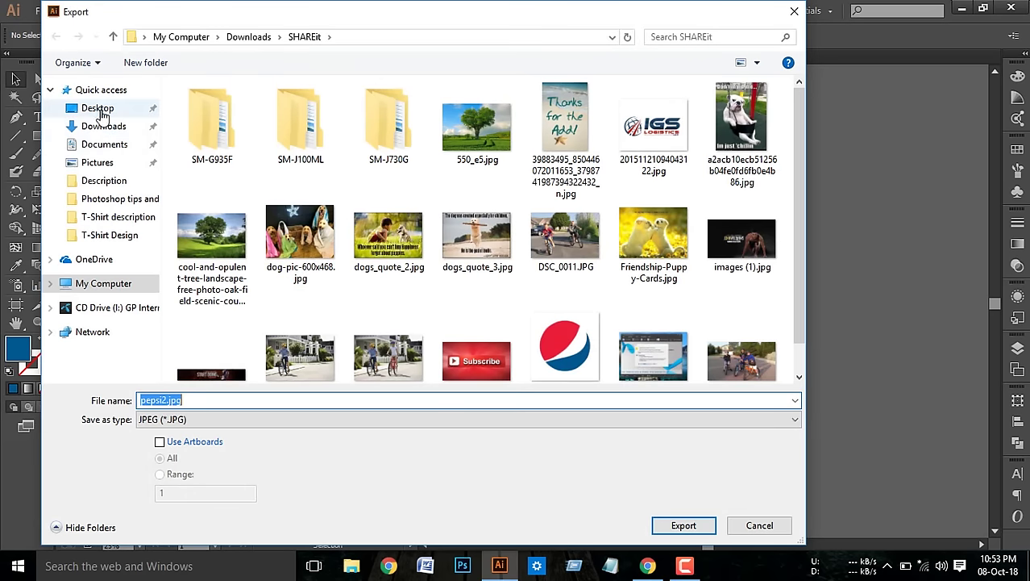
pyautogui.click(101, 108)
pyautogui.click(207, 423)
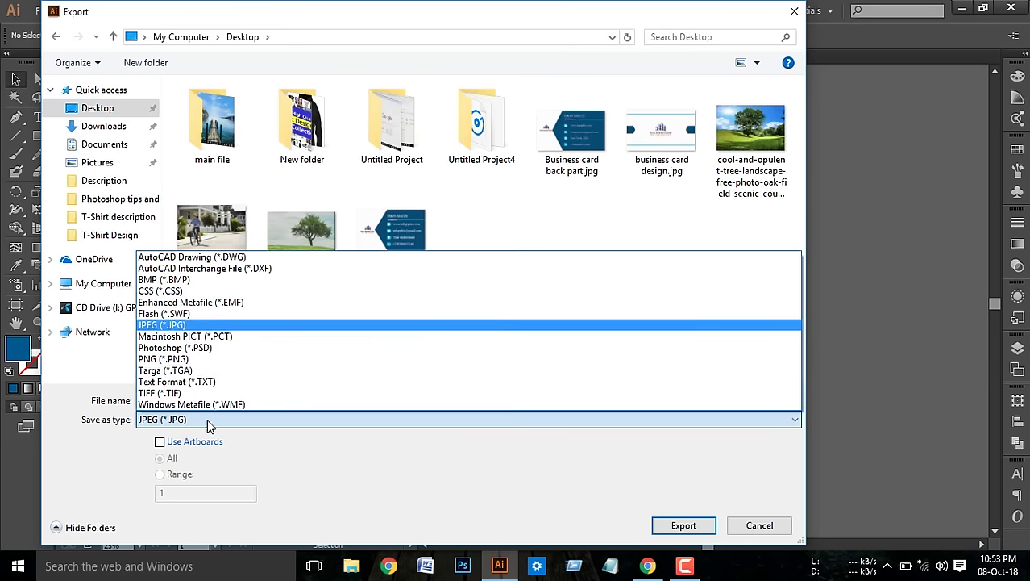
pyautogui.click(205, 360)
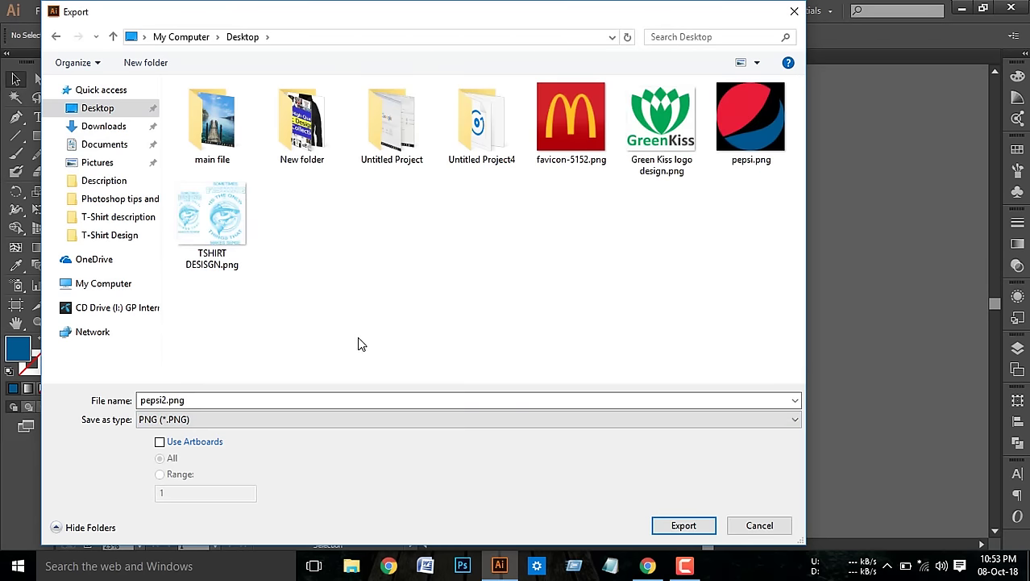
pyautogui.click(178, 399)
pyautogui.doubleClick(167, 400)
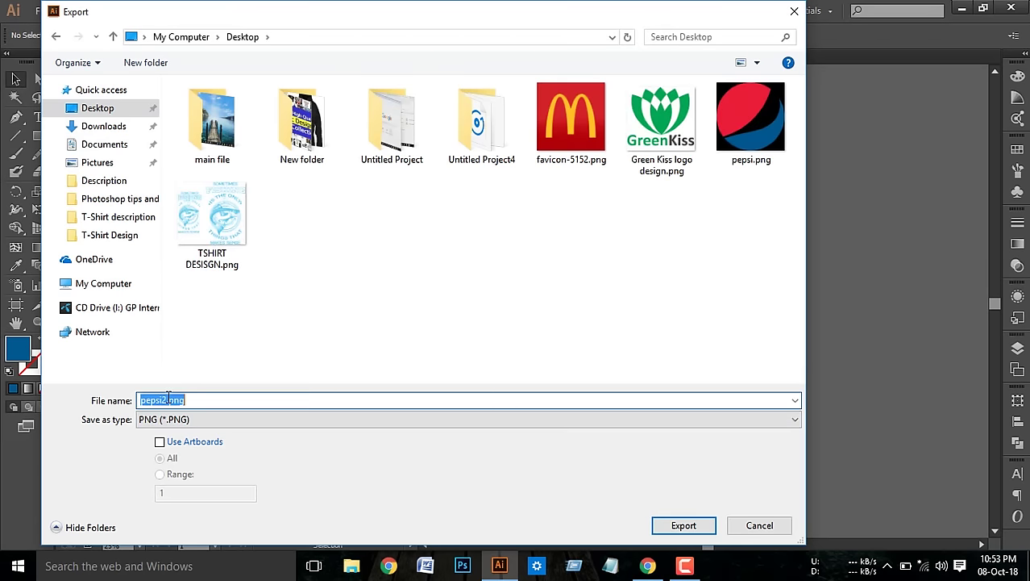
pyautogui.click(167, 399)
pyautogui.write('55')
pyautogui.click(682, 525)
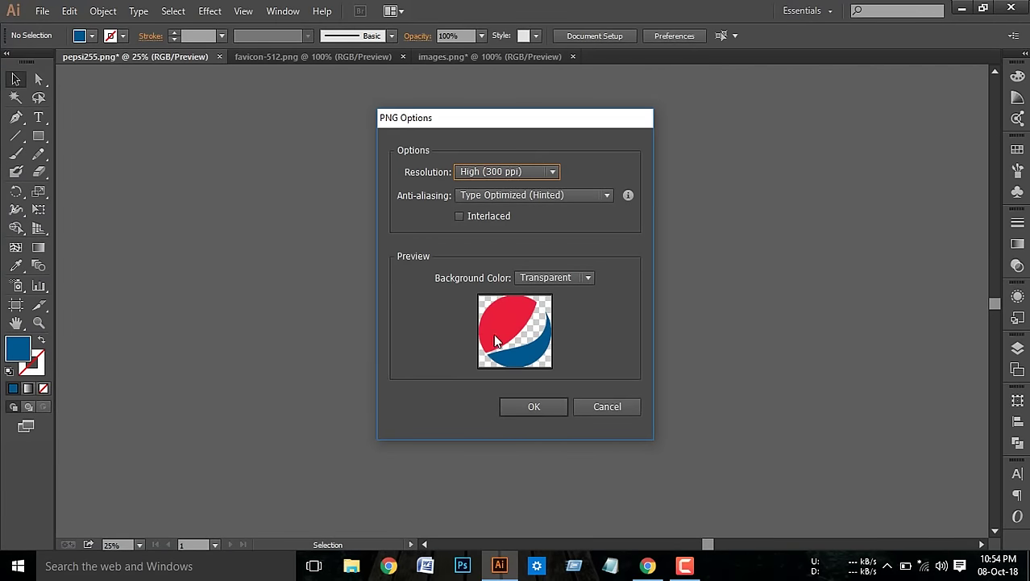
# - Set the PNG background colour to Transparent and finish the export
pyautogui.click(588, 280)
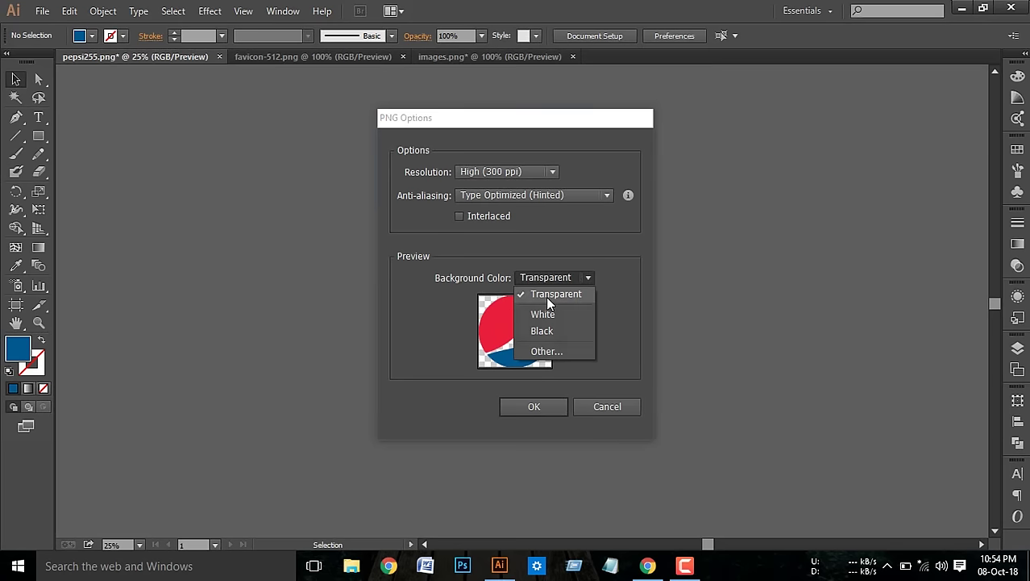
pyautogui.click(545, 296)
pyautogui.click(557, 407)
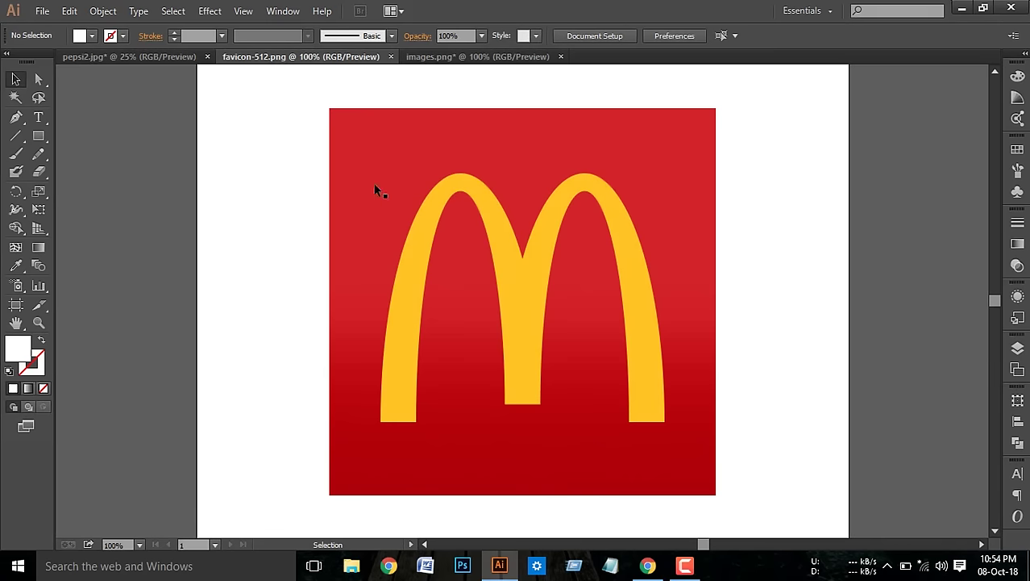
# - Zoom to 6400% on the McDonald's arches' join, pan across the stair-stepped pixels, then zoom out
pyautogui.click(39, 322)
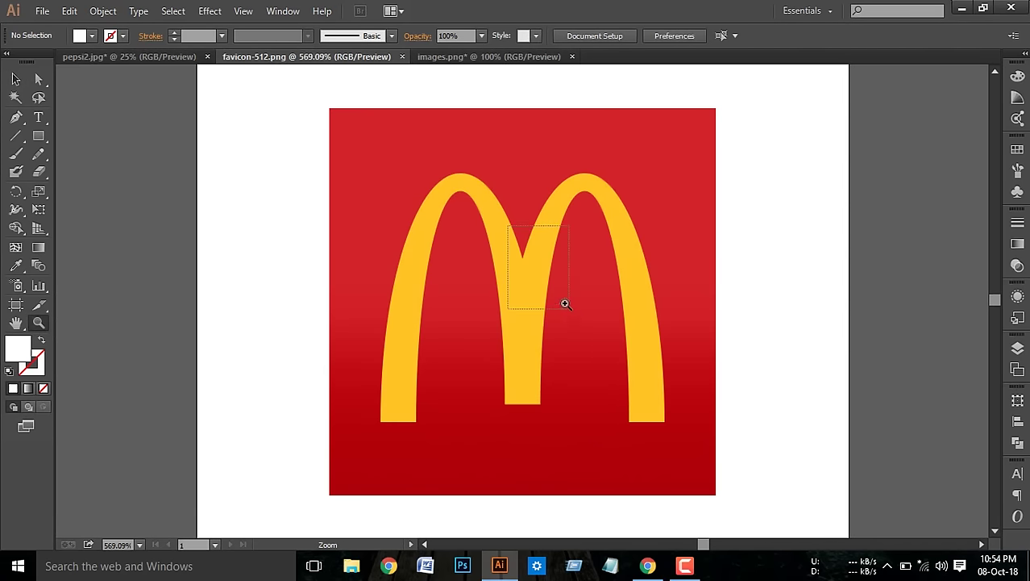
pyautogui.moveTo(508, 225); pyautogui.dragTo(564, 299)
pyautogui.moveTo(398, 177)
pyautogui.mouseDown()
pyautogui.moveTo(470, 271)
pyautogui.moveTo(558, 340)
pyautogui.moveTo(562, 329)
pyautogui.mouseUp()
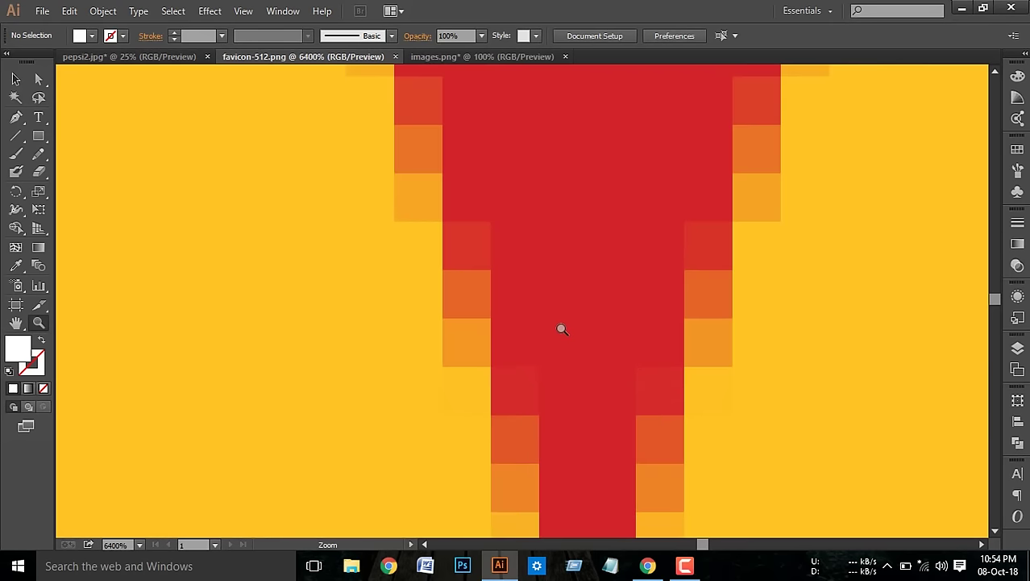
pyautogui.moveTo(549, 394); pyautogui.dragTo(553, 368)
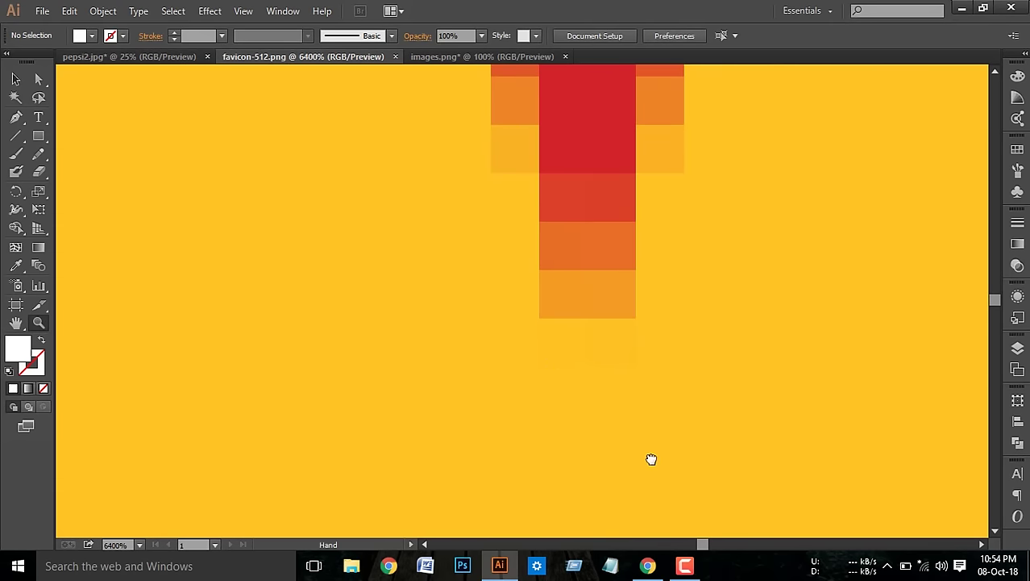
pyautogui.moveTo(651, 460); pyautogui.dragTo(708, 493)
pyautogui.scroll(5, 598, 405)
pyautogui.hscroll(4, 706, 362)
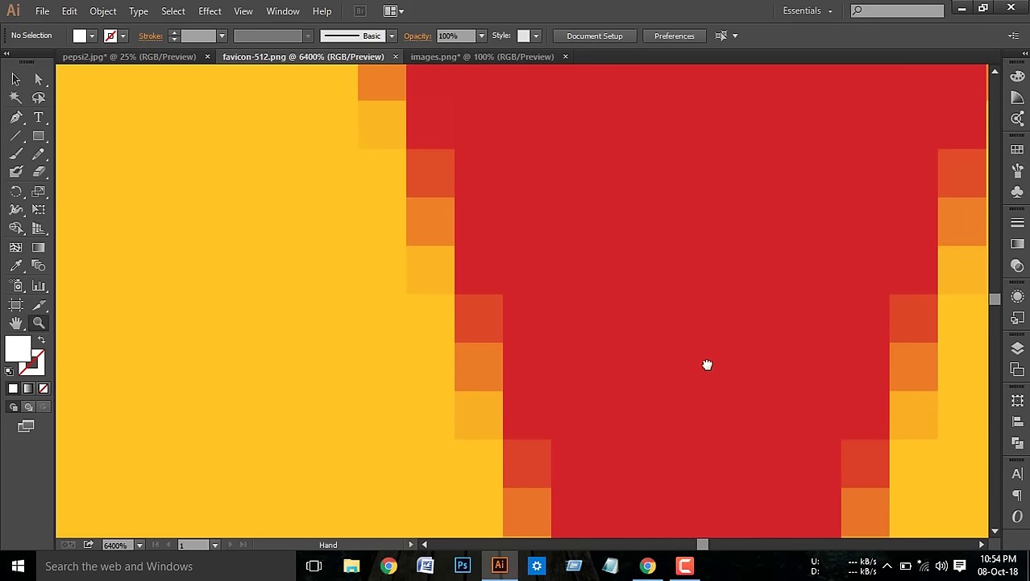
pyautogui.scroll(1, 693, 427)
pyautogui.hscroll(2, 844, 260)
pyautogui.hscroll(1, 782, 356)
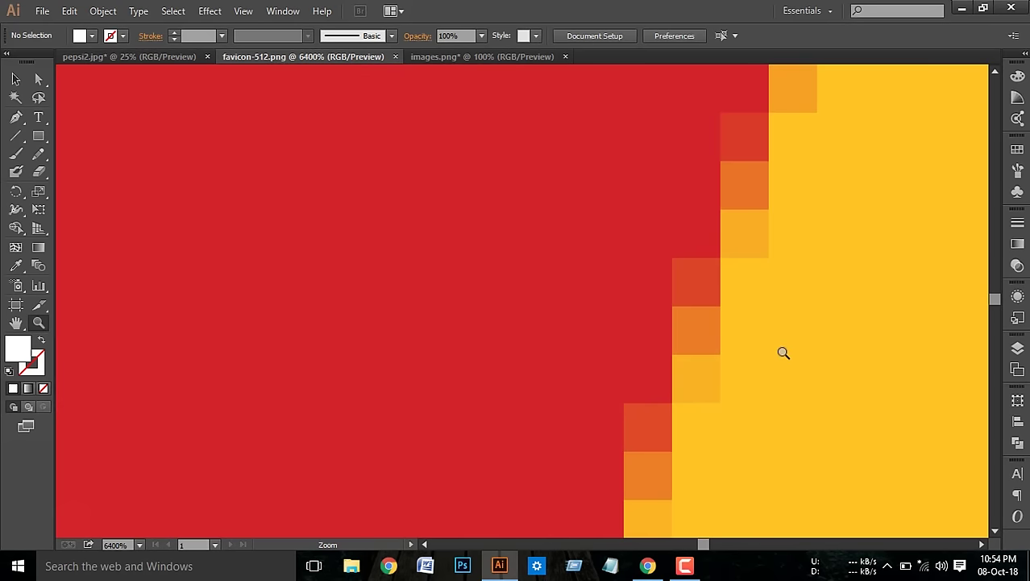
pyautogui.hotkey('ctrl', '-')
pyautogui.hotkey('ctrl', '-')
pyautogui.hotkey('ctrl', '-')
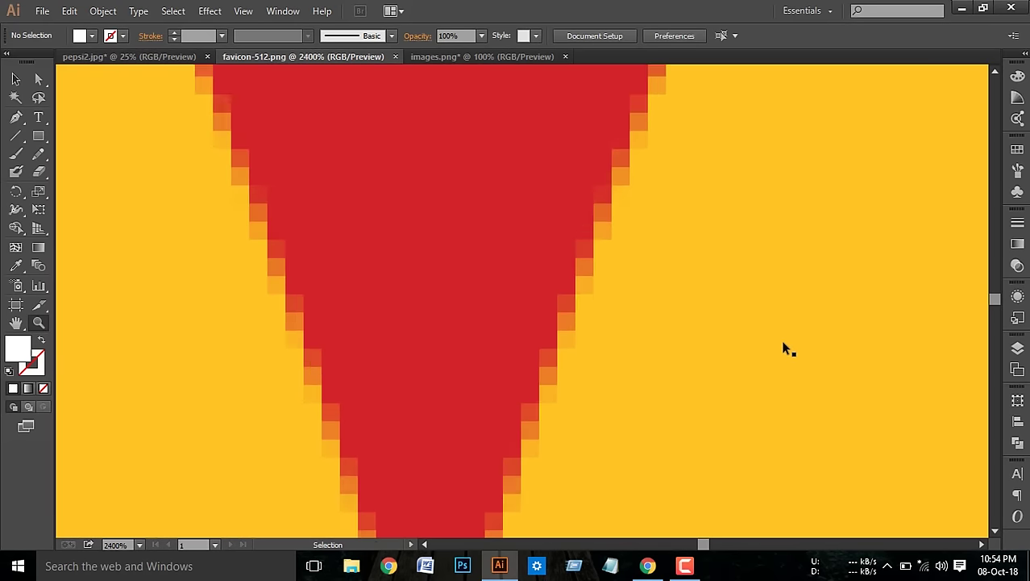
pyautogui.hotkey('ctrl', '-')
pyautogui.hotkey('ctrl', '-')
pyautogui.hotkey('ctrl', '-')
pyautogui.hotkey('ctrl', '-')
pyautogui.hotkey('ctrl', '-')
pyautogui.hotkey('ctrl', '-')
pyautogui.hotkey('ctrl', '-')
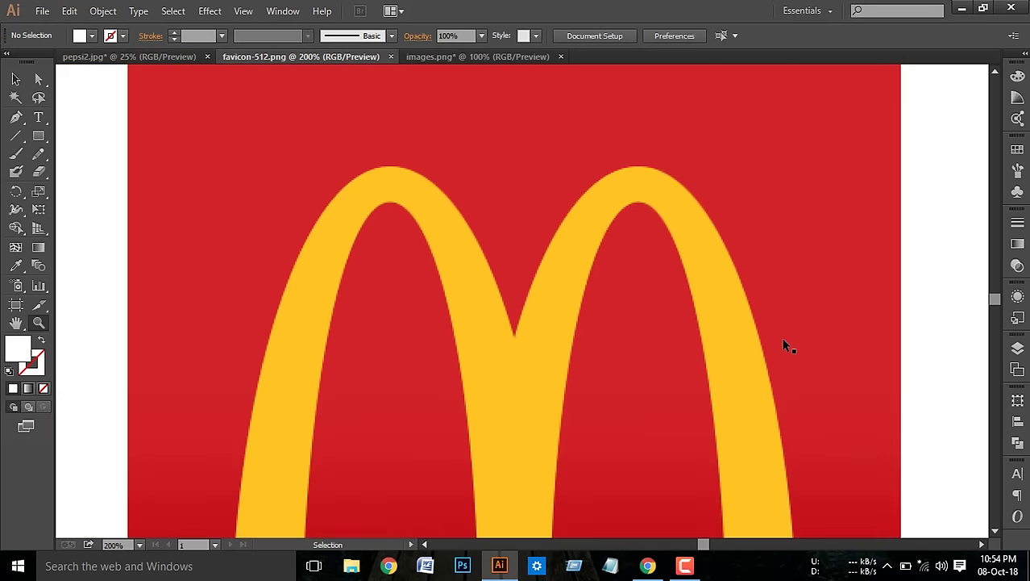
pyautogui.hotkey('ctrl', '-')
pyautogui.hotkey('ctrl', '-')
pyautogui.hotkey('ctrl', '-')
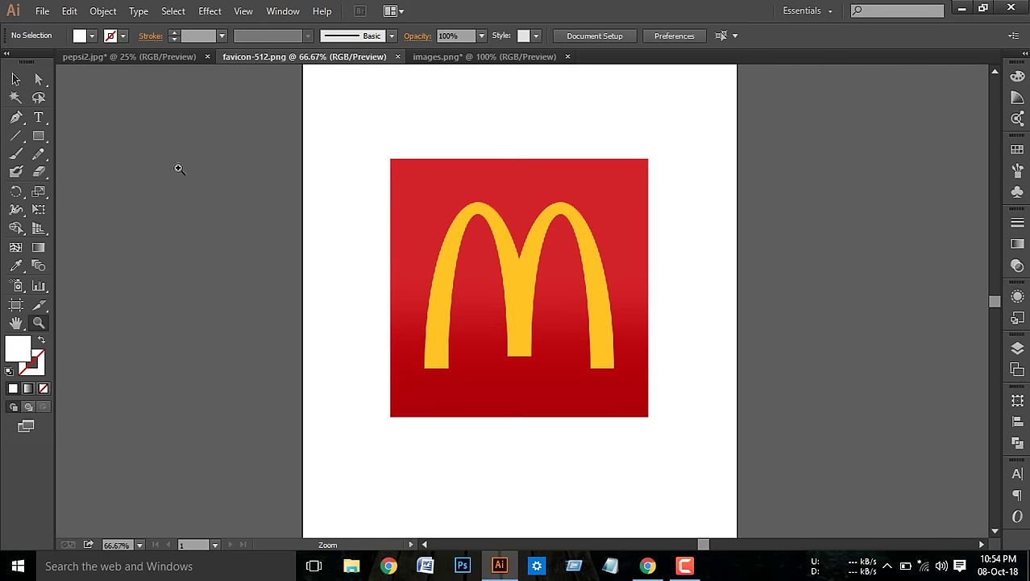
# - Move the McDonald's logo left of the artboard and duplicate it below the original
pyautogui.click(15, 78)
pyautogui.moveTo(357, 251); pyautogui.dragTo(473, 249)
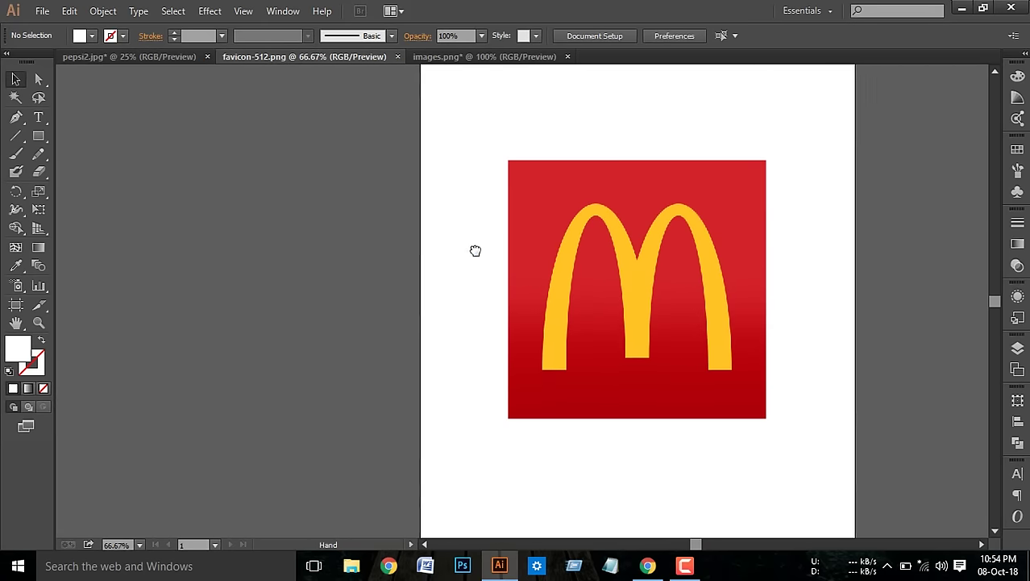
pyautogui.moveTo(593, 245); pyautogui.dragTo(247, 195)
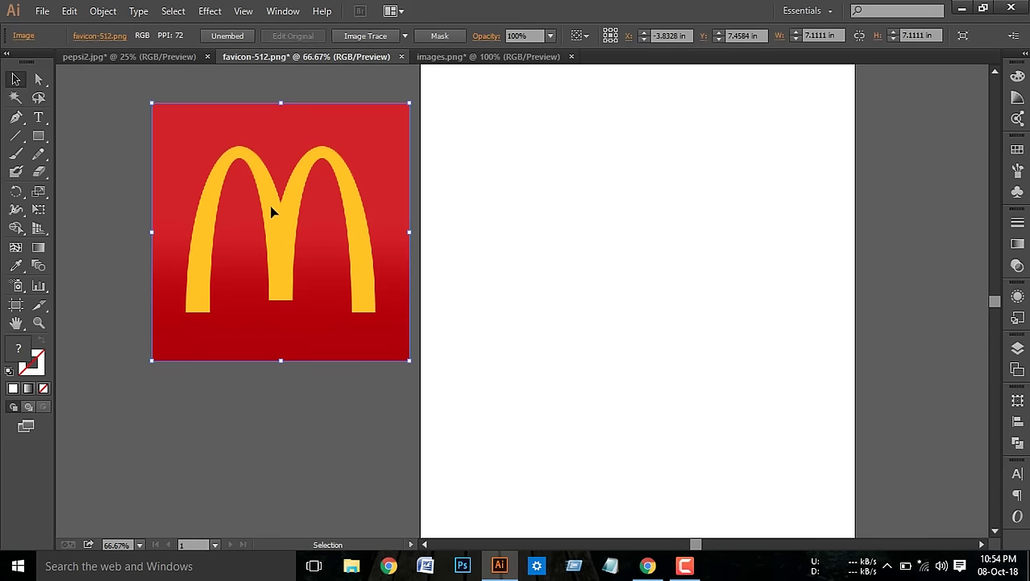
pyautogui.scroll(-3, 303, 250)
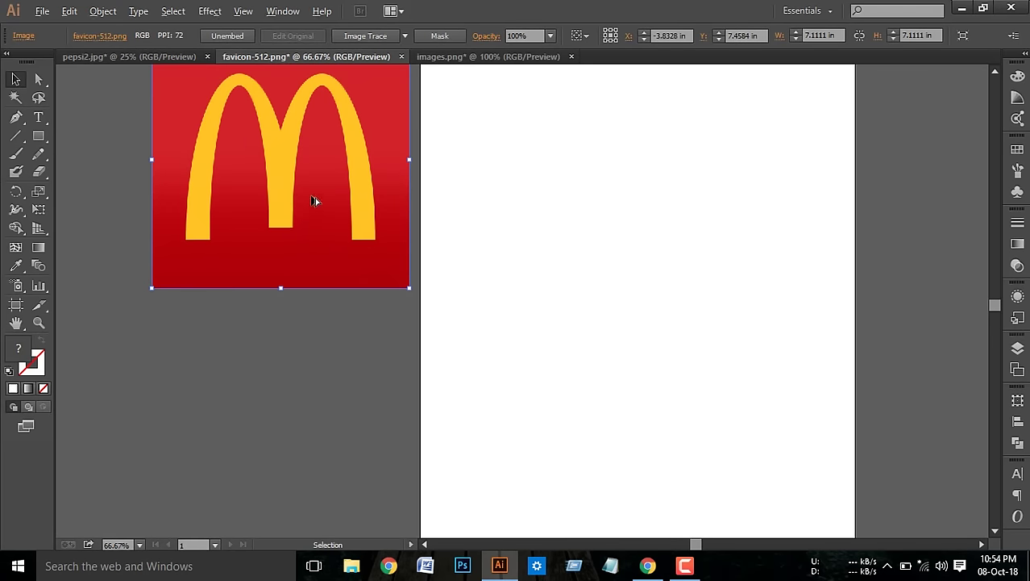
pyautogui.moveTo(312, 199)
pyautogui.mouseDown()
pyautogui.moveTo(298, 484)
pyautogui.moveTo(300, 475)
pyautogui.mouseUp()
# - Enlarge the duplicate to 9.2243 in square and move it further left off the artboard
pyautogui.scroll(2, 484, 306)
pyautogui.scroll(2, 456, 299)
pyautogui.moveTo(304, 282); pyautogui.dragTo(346, 254)
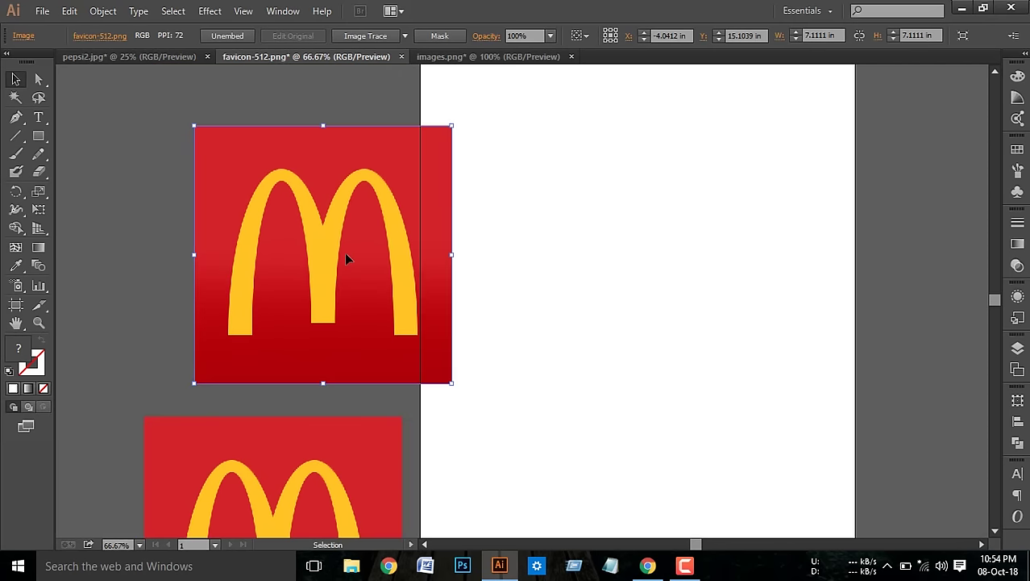
pyautogui.moveTo(453, 384); pyautogui.dragTo(513, 421)
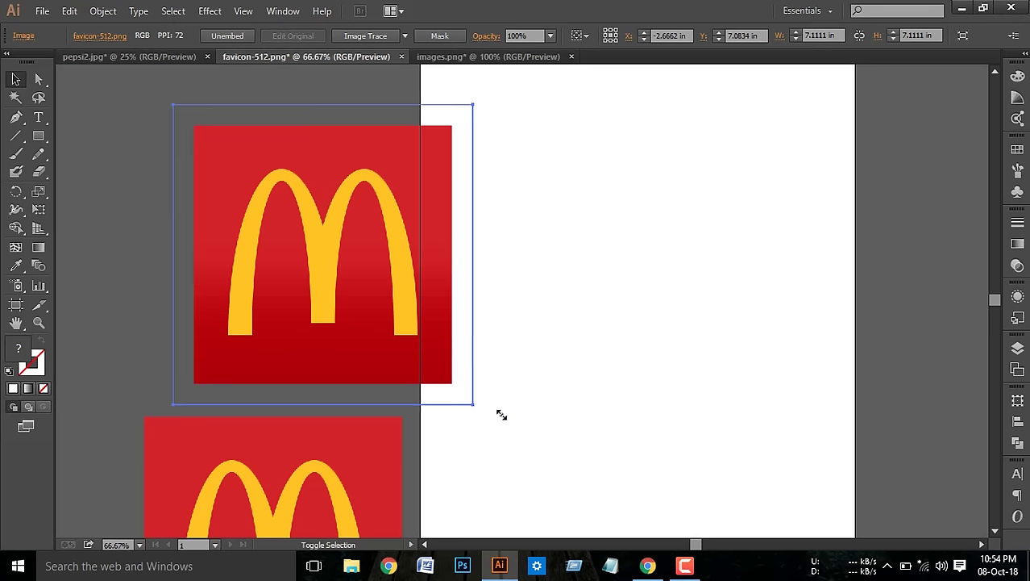
pyautogui.scroll(2, 333, 294)
pyautogui.moveTo(331, 296); pyautogui.dragTo(392, 252)
pyautogui.scroll(2, 661, 288)
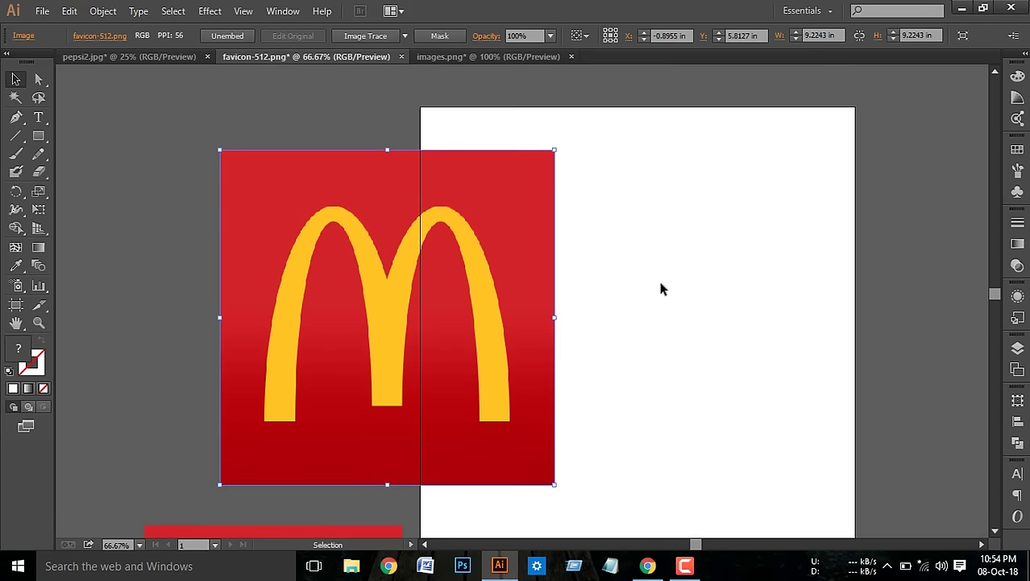
pyautogui.moveTo(472, 328); pyautogui.dragTo(305, 299)
pyautogui.hscroll(-5, 532, 317)
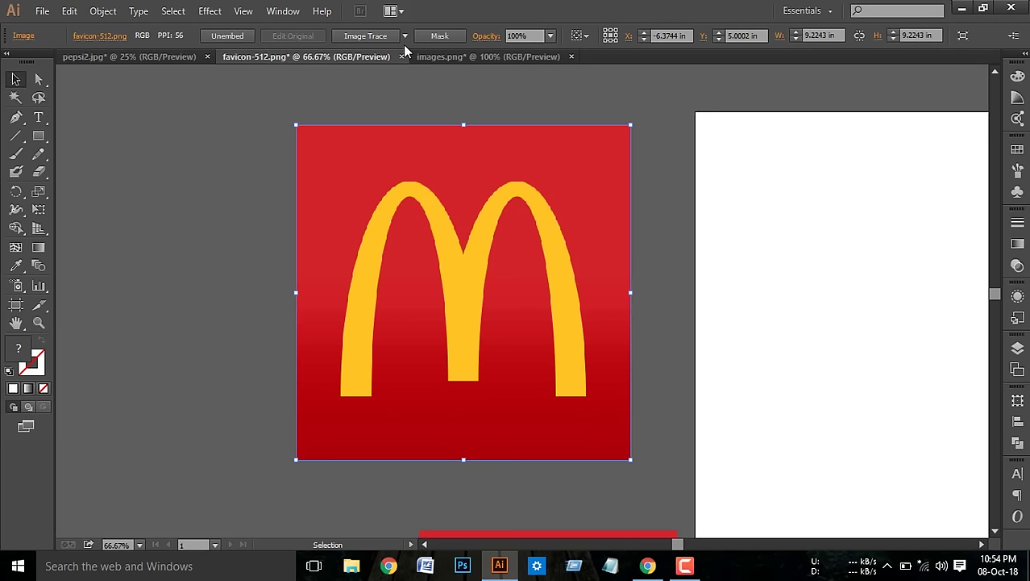
# - Select the McDonald's logo image and look through the tracing presets
pyautogui.click(214, 193)
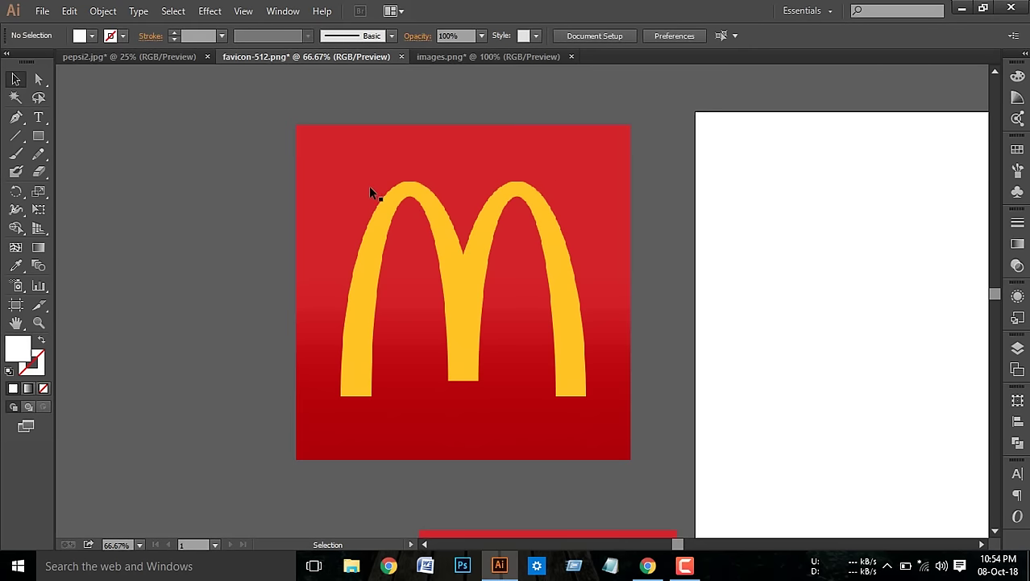
pyautogui.click(369, 191)
pyautogui.click(279, 192)
pyautogui.click(336, 197)
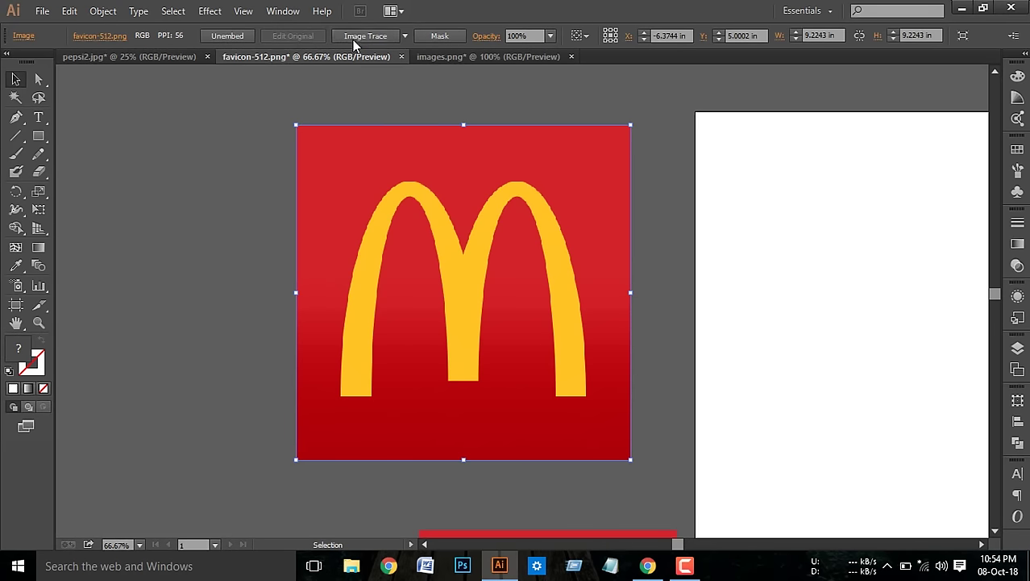
pyautogui.click(406, 37)
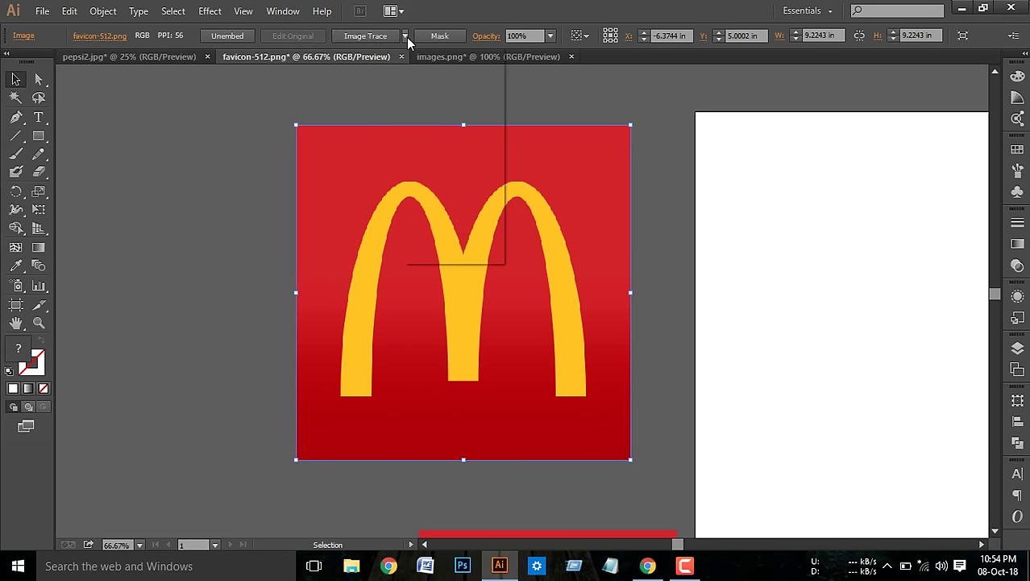
pyautogui.click(363, 106)
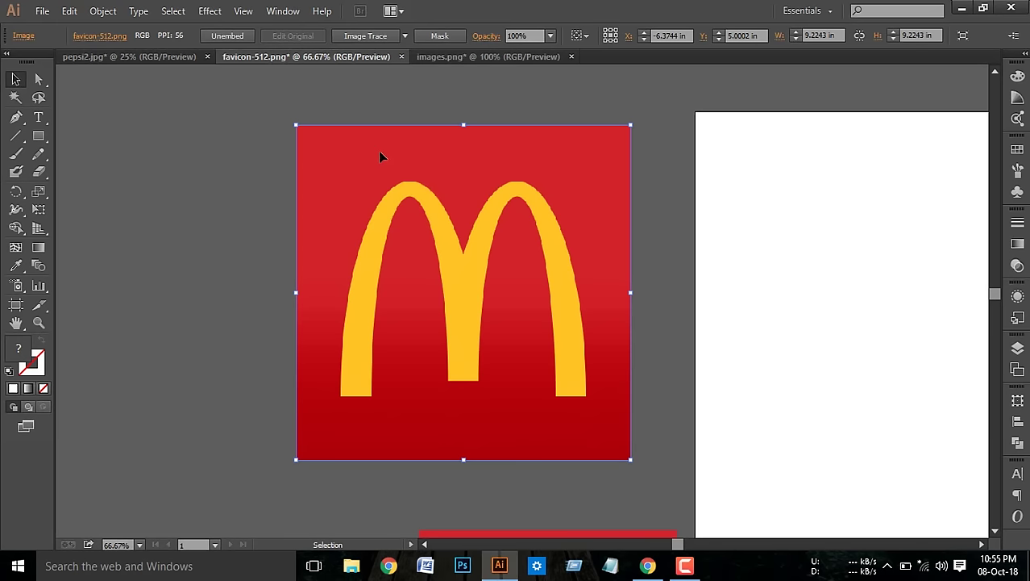
# - Trace and expand the McDonald's image, ungroup it, and select the black square background
pyautogui.click(369, 37)
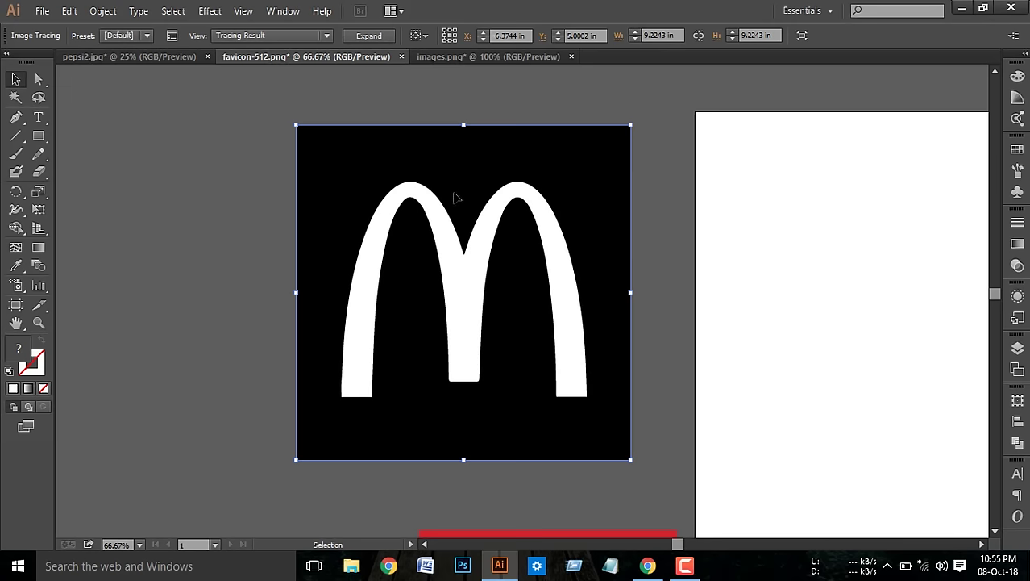
pyautogui.click(369, 36)
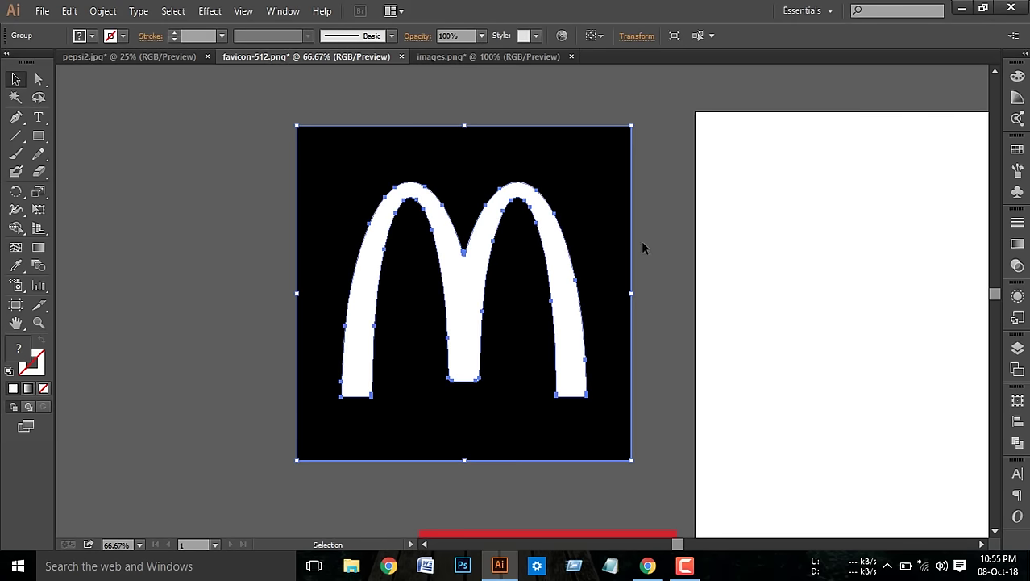
pyautogui.rightClick(570, 199)
pyautogui.click(586, 281)
pyautogui.click(658, 248)
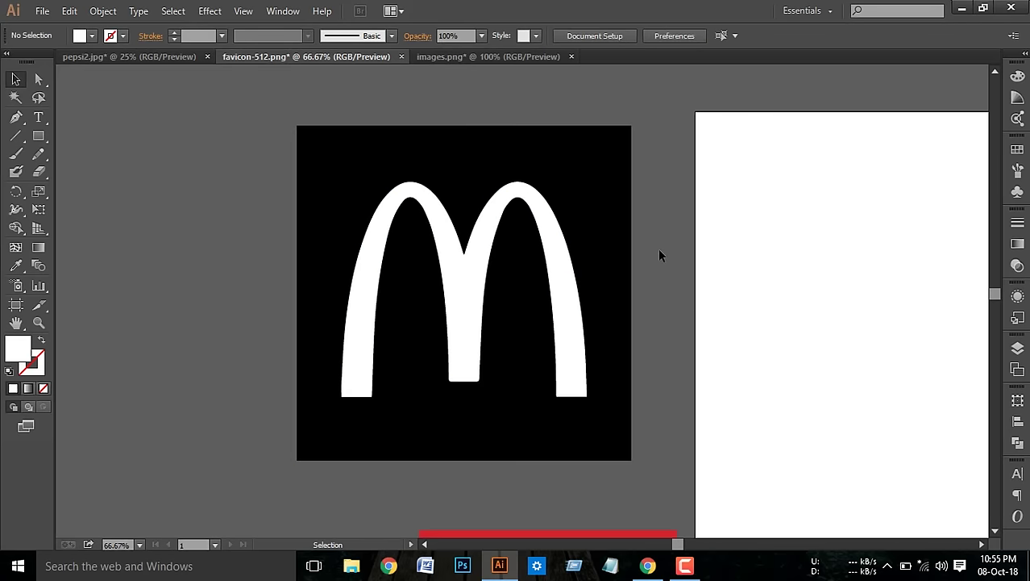
pyautogui.click(595, 245)
# - Delete the black square background and move the white M onto the artboard
pyautogui.press('Delete')
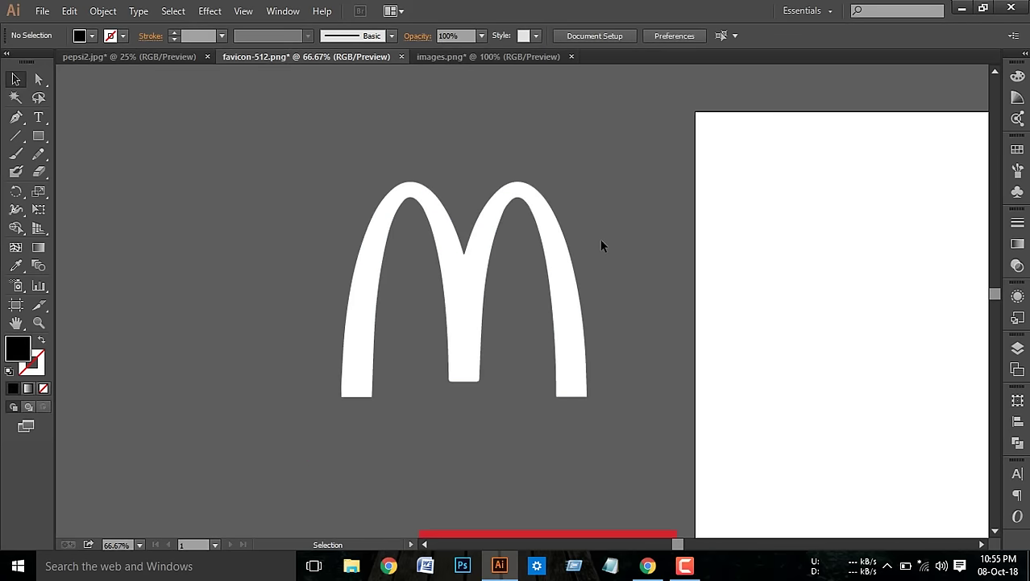
pyautogui.scroll(-3, 602, 238)
pyautogui.scroll(-2, 602, 239)
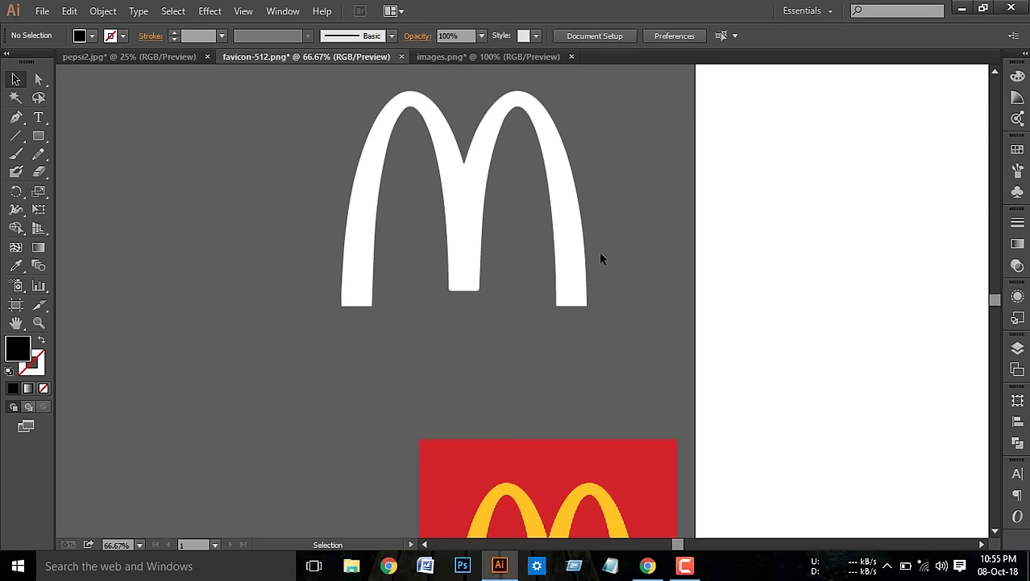
pyautogui.scroll(-2, 599, 251)
pyautogui.moveTo(575, 244); pyautogui.dragTo(967, 313)
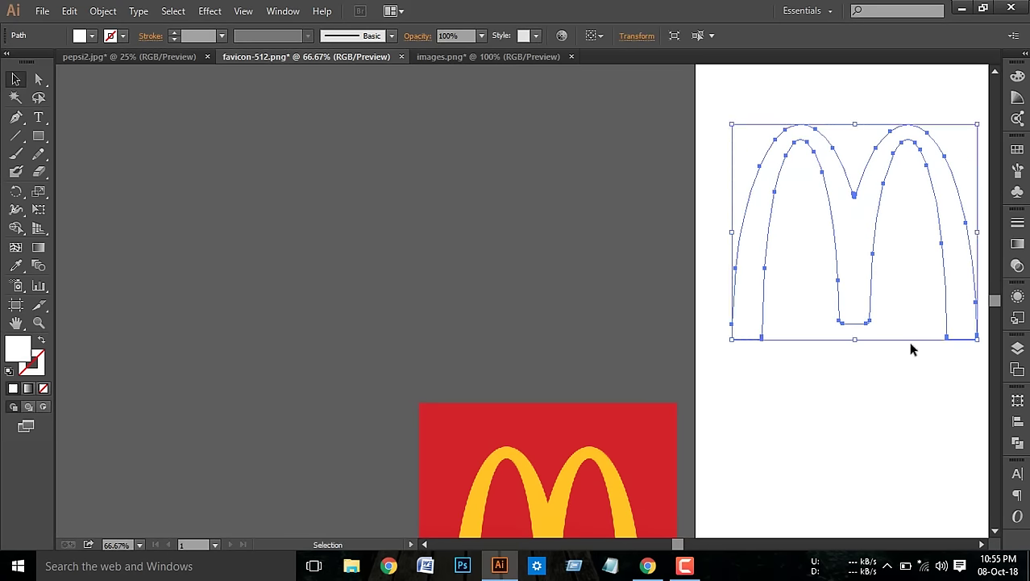
pyautogui.moveTo(790, 381)
pyautogui.mouseDown()
pyautogui.moveTo(775, 385)
pyautogui.moveTo(612, 308)
pyautogui.mouseUp()
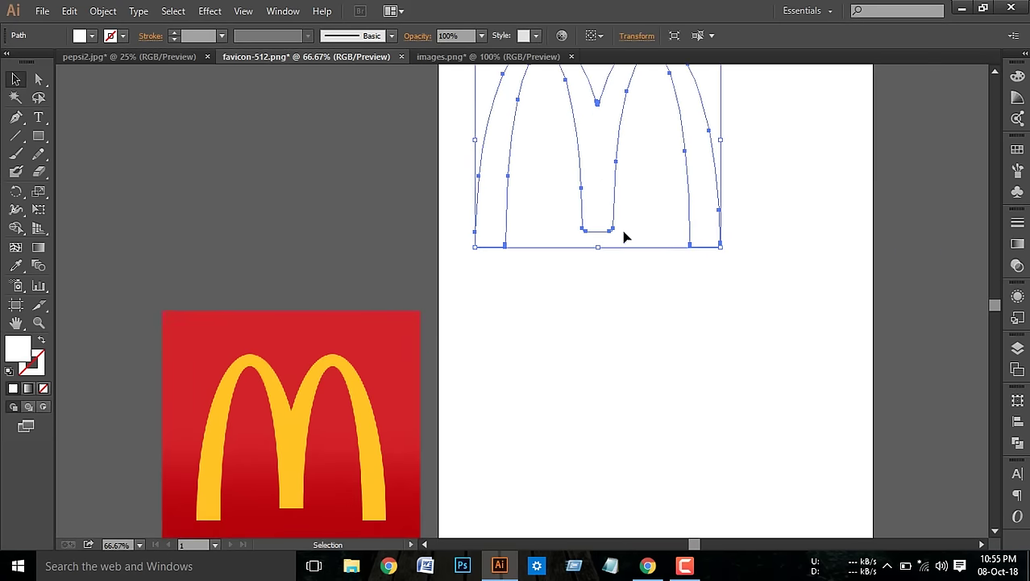
pyautogui.moveTo(625, 236); pyautogui.dragTo(692, 374)
pyautogui.moveTo(694, 409); pyautogui.dragTo(706, 329)
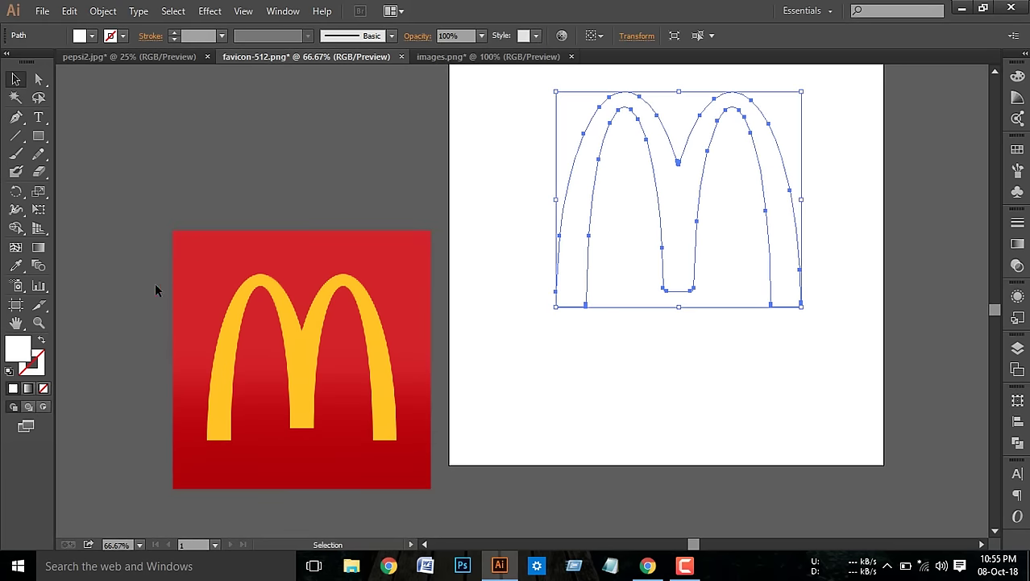
# - Fill the M with the original logo's sampled yellow and nudge it into place
pyautogui.click(15, 265)
pyautogui.click(230, 339)
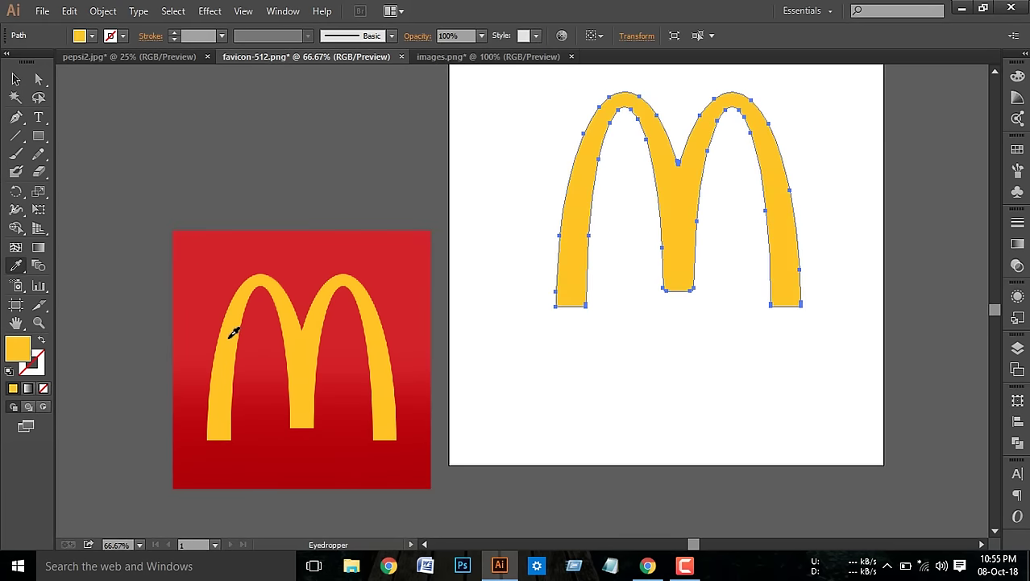
pyautogui.click(13, 78)
pyautogui.click(629, 233)
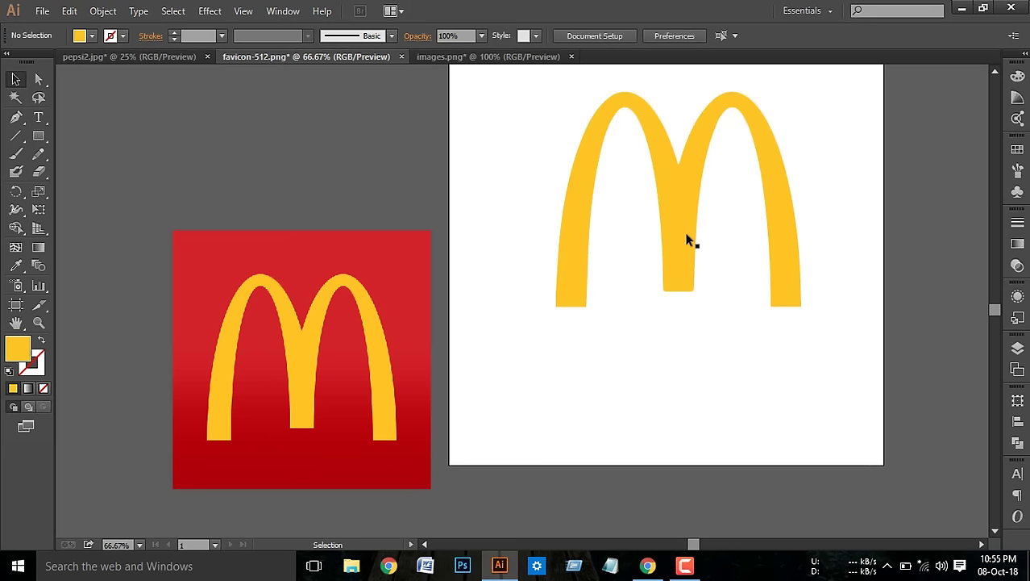
pyautogui.moveTo(681, 242); pyautogui.dragTo(681, 269)
pyautogui.click(849, 241)
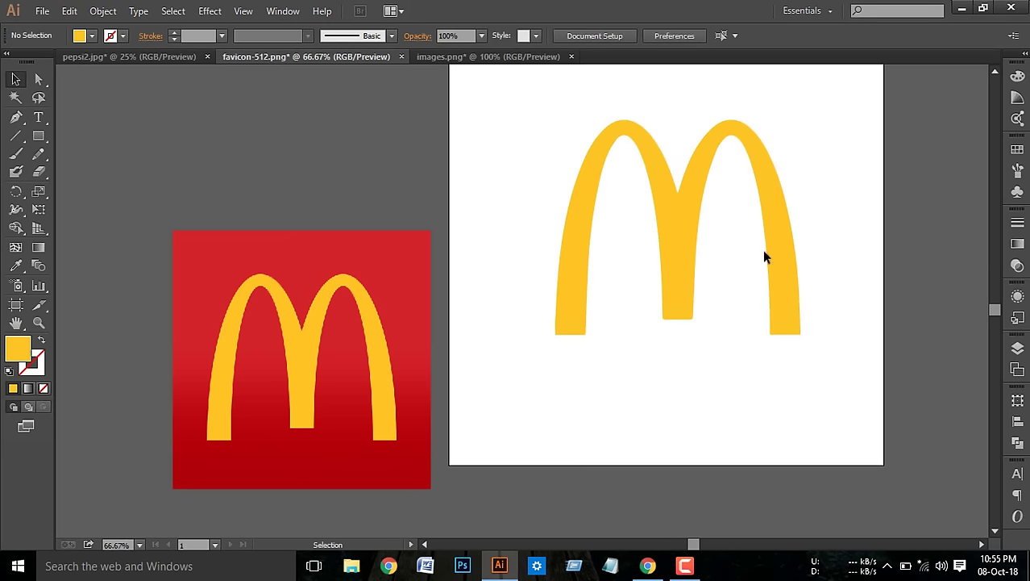
pyautogui.moveTo(764, 251)
pyautogui.mouseDown()
pyautogui.moveTo(758, 244)
pyautogui.moveTo(778, 274)
pyautogui.mouseUp()
pyautogui.click(844, 279)
pyautogui.click(848, 280)
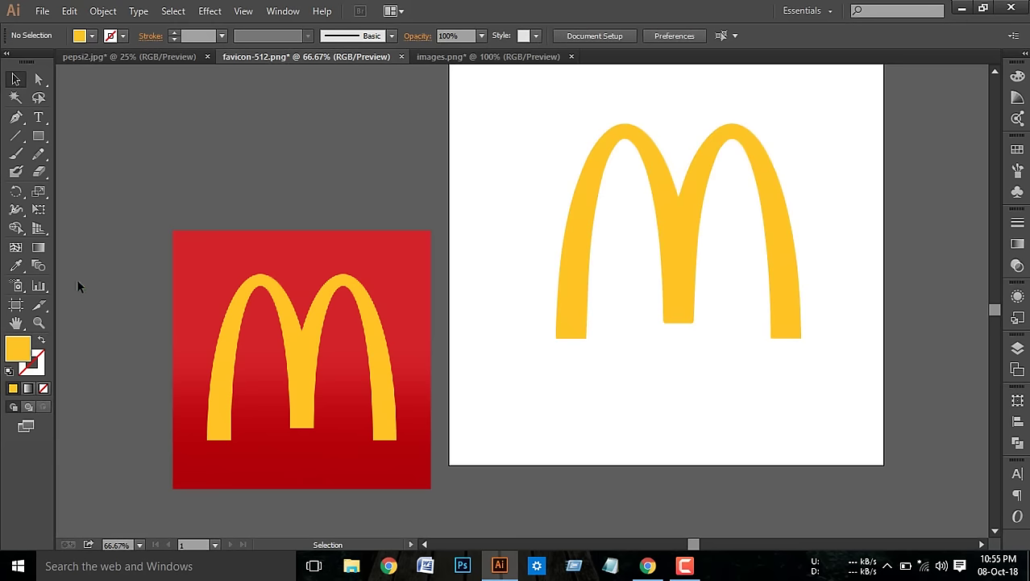
pyautogui.click(38, 321)
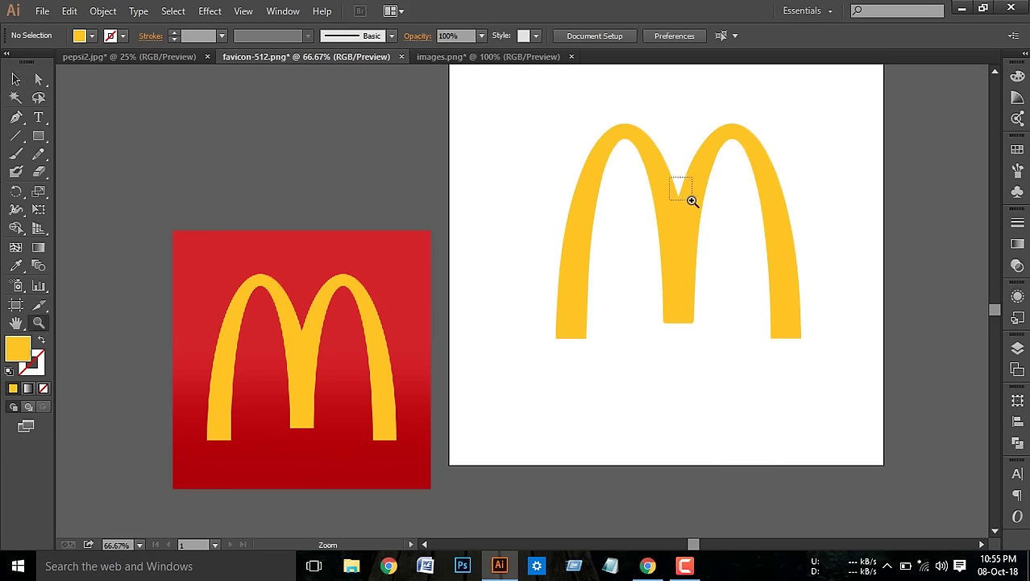
pyautogui.moveTo(678, 177); pyautogui.dragTo(685, 200)
pyautogui.moveTo(376, 202); pyautogui.dragTo(414, 258)
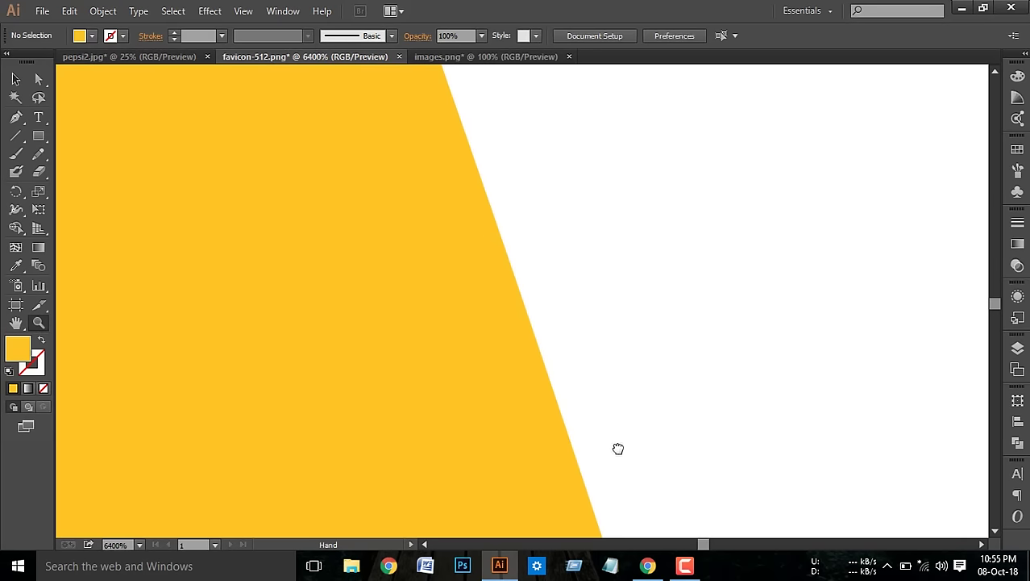
pyautogui.scroll(-2, 617, 448)
pyautogui.scroll(-3, 628, 462)
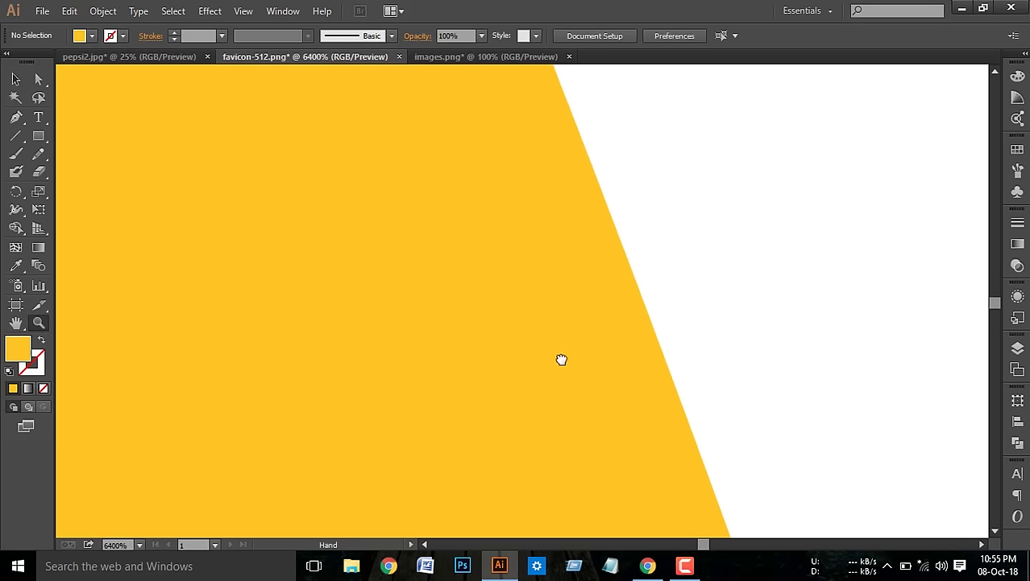
pyautogui.scroll(2, 561, 359)
pyautogui.scroll(-3, 595, 346)
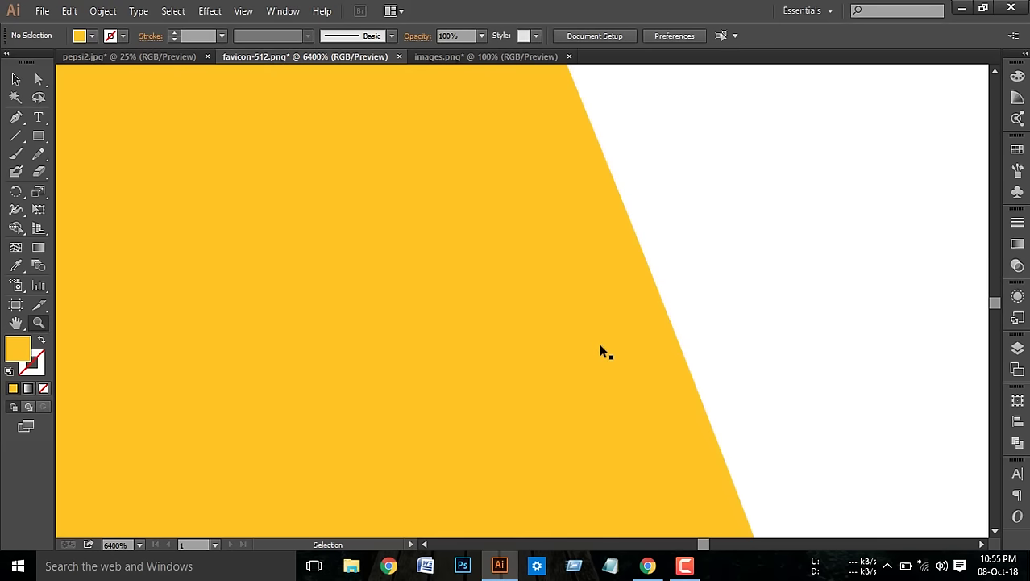
pyautogui.scroll(-1, 601, 348)
pyautogui.scroll(-1, 602, 348)
pyautogui.scroll(-2, 602, 349)
pyautogui.scroll(-3, 603, 349)
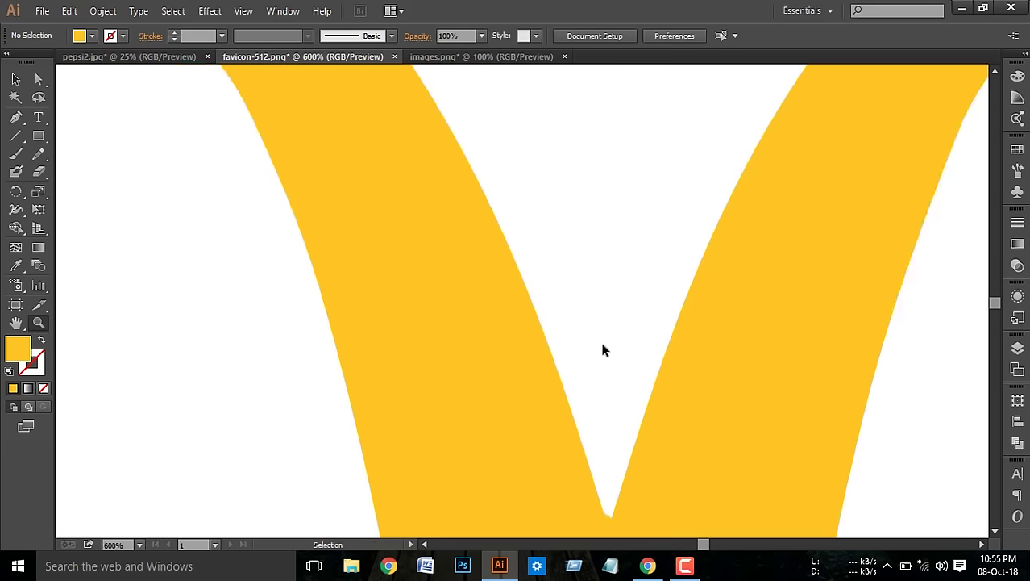
pyautogui.scroll(-2, 603, 349)
pyautogui.scroll(-1, 603, 349)
pyautogui.scroll(-3, 603, 349)
pyautogui.scroll(-1, 603, 347)
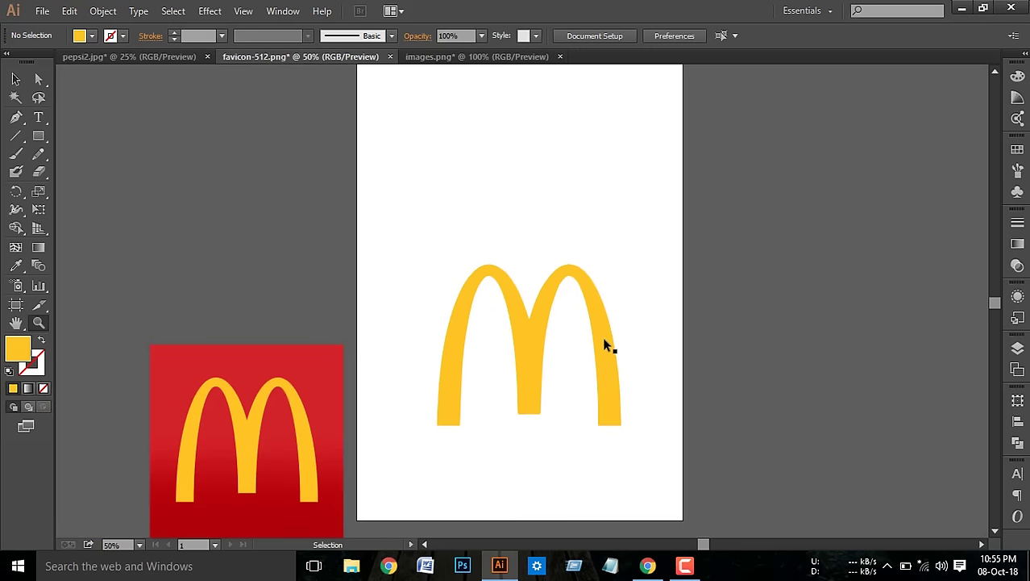
pyautogui.scroll(-1, 604, 342)
pyautogui.scroll(-1, 605, 342)
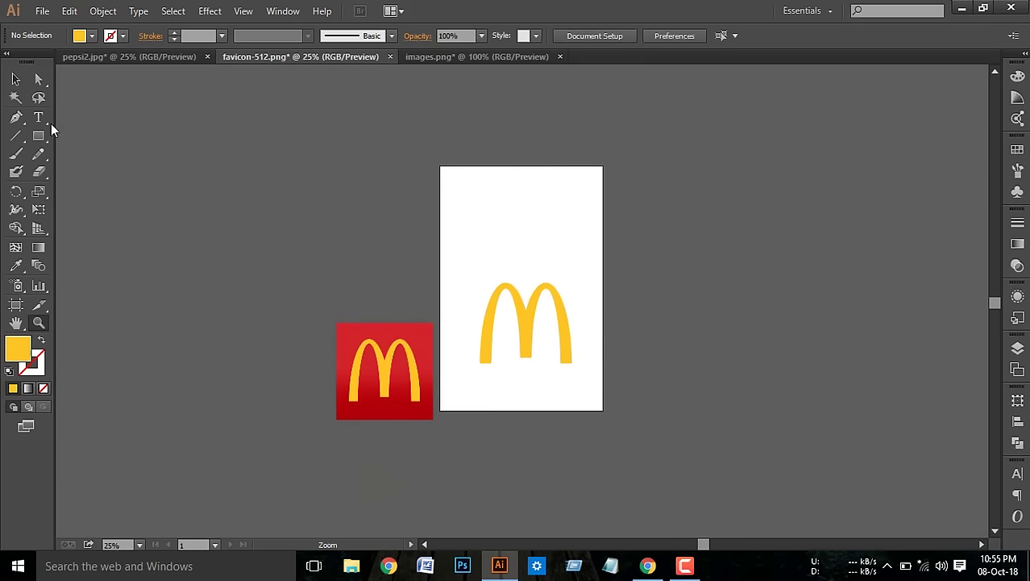
# - Delete the original red logo image and move the yellow M higher on the artboard
pyautogui.press('v')
pyautogui.click(365, 333)
pyautogui.press('Delete')
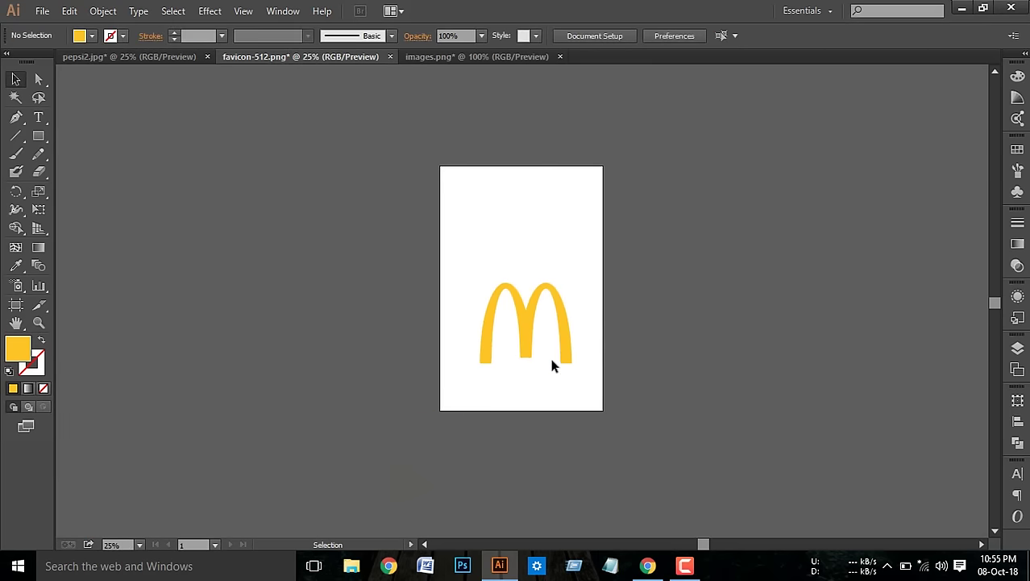
pyautogui.moveTo(532, 339); pyautogui.dragTo(532, 289)
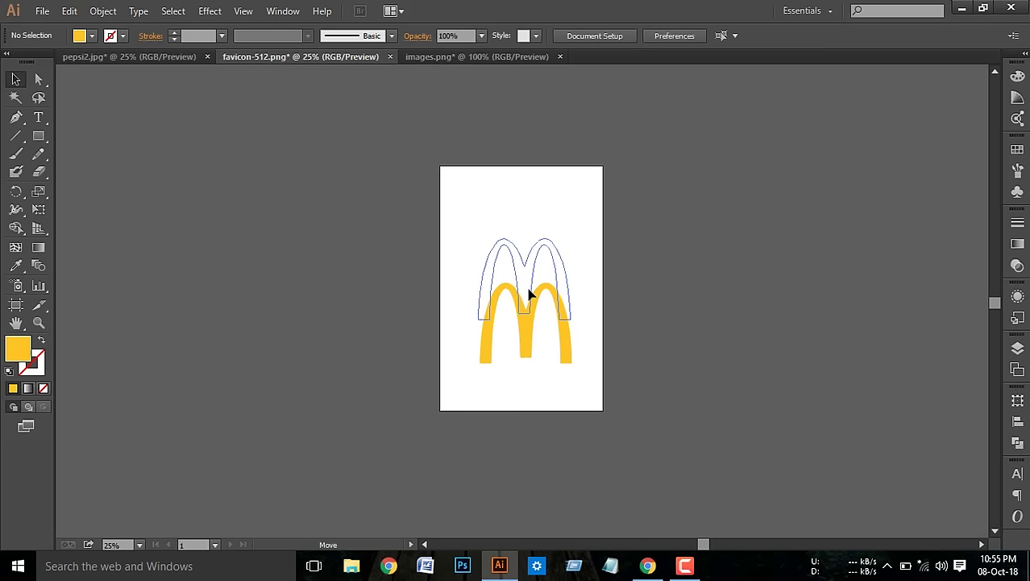
pyautogui.click(187, 147)
# - Export the yellow arches to the Desktop as a 300 ppi PNG with transparent background
pyautogui.click(42, 10)
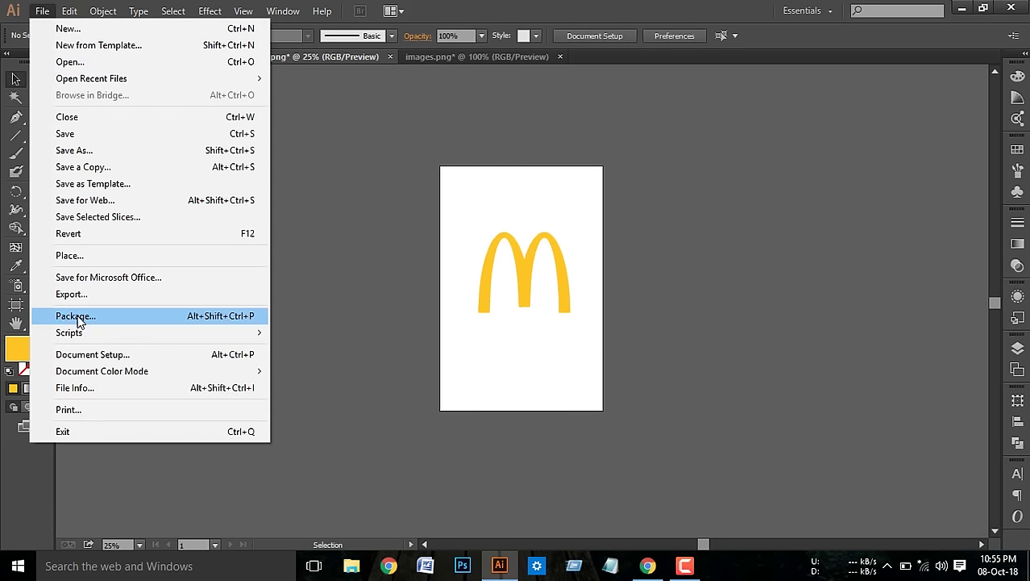
pyautogui.click(80, 295)
pyautogui.click(100, 109)
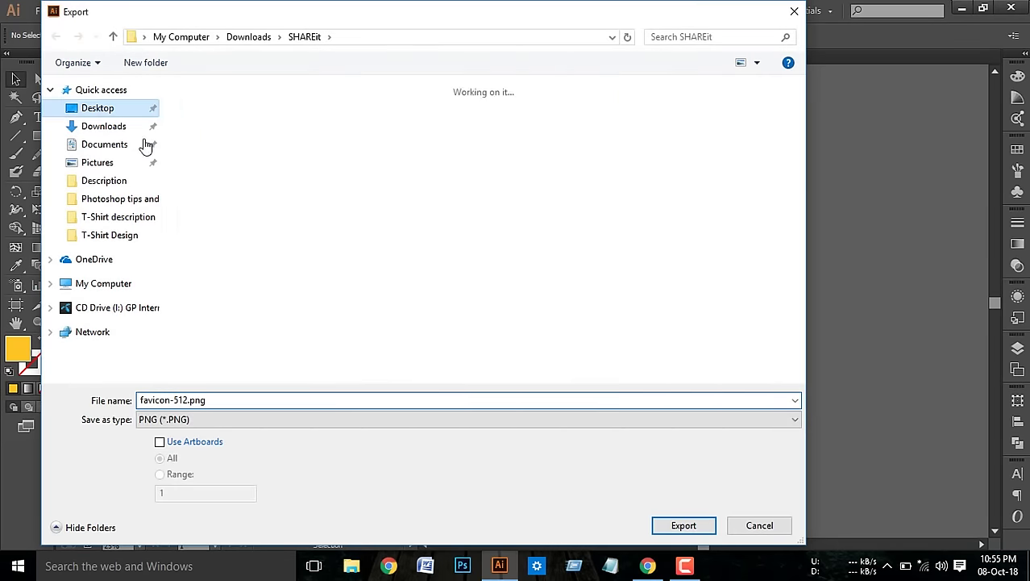
pyautogui.click(221, 419)
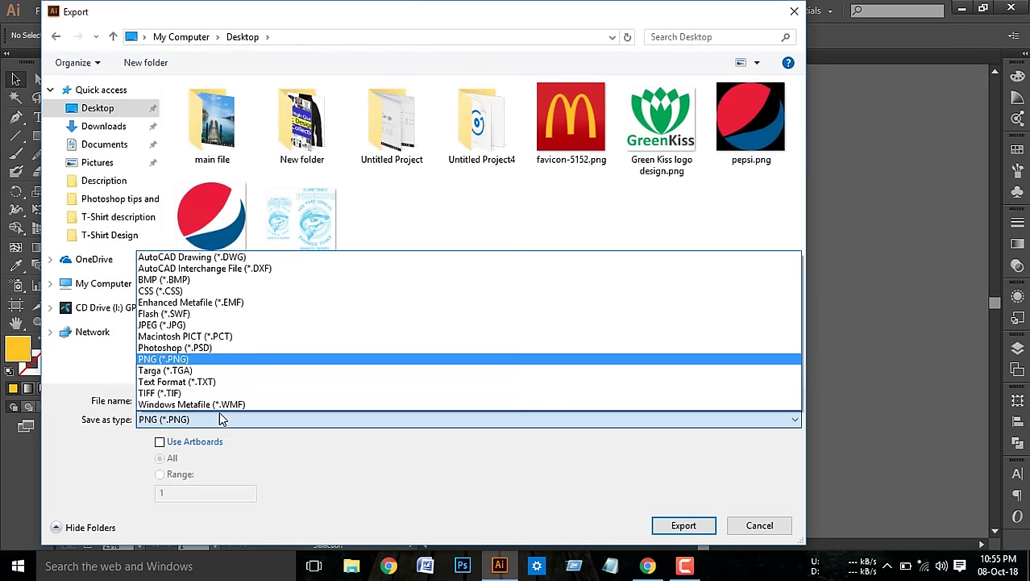
pyautogui.click(202, 360)
pyautogui.click(656, 525)
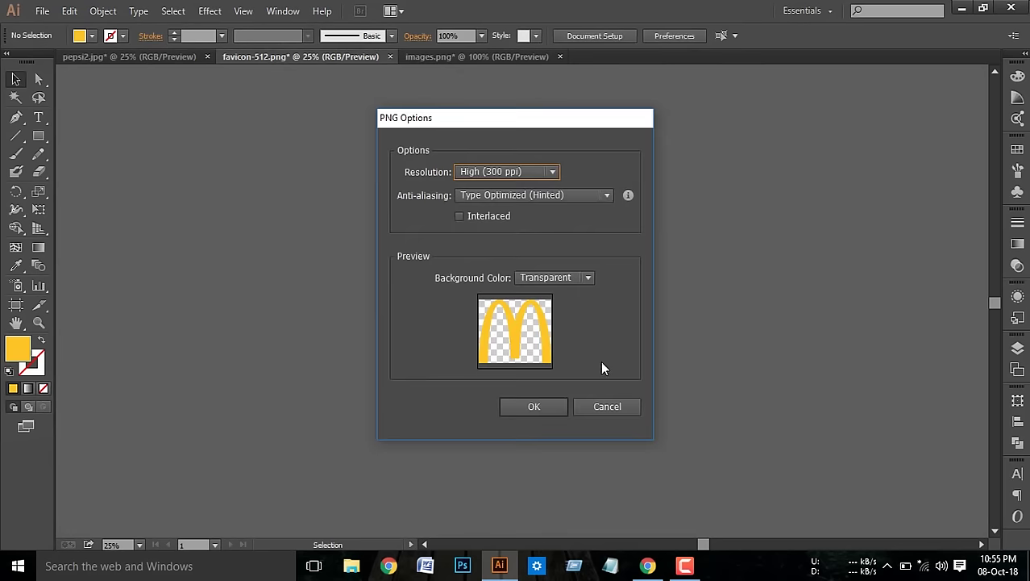
pyautogui.click(583, 278)
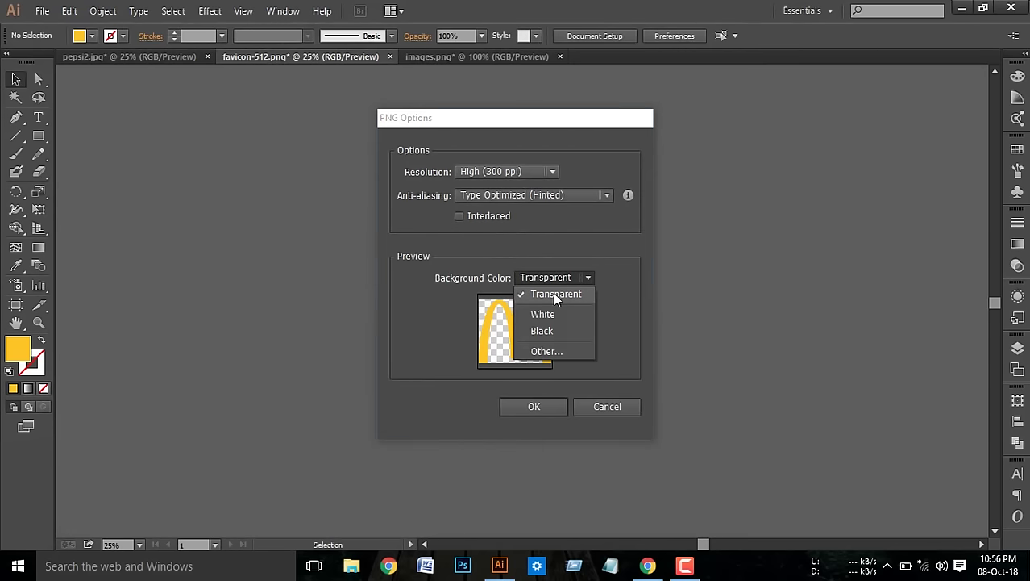
pyautogui.click(554, 293)
pyautogui.click(548, 407)
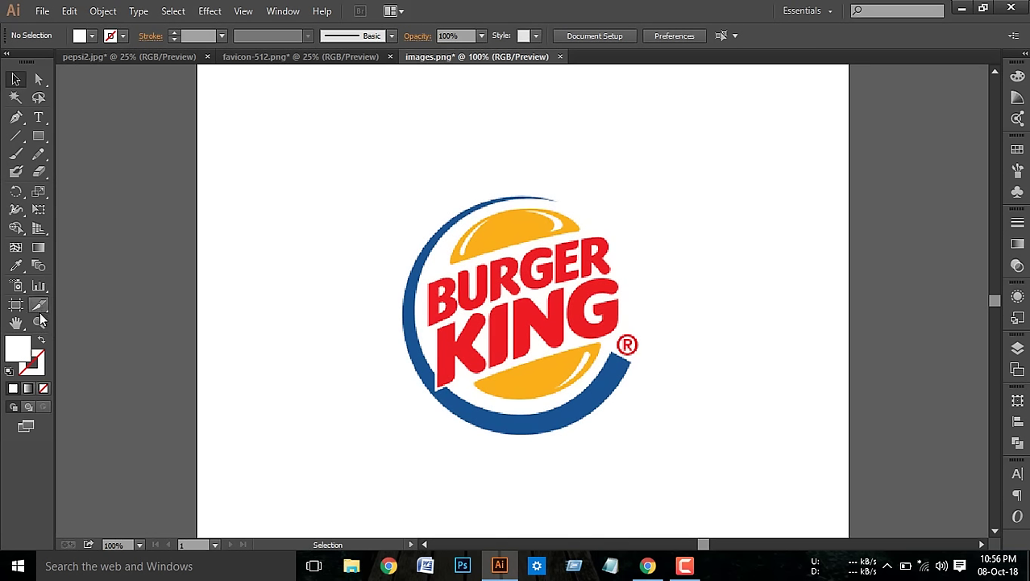
# - Zoom into the 'GER' letters of the Burger King logo up to 6400%
pyautogui.click(38, 322)
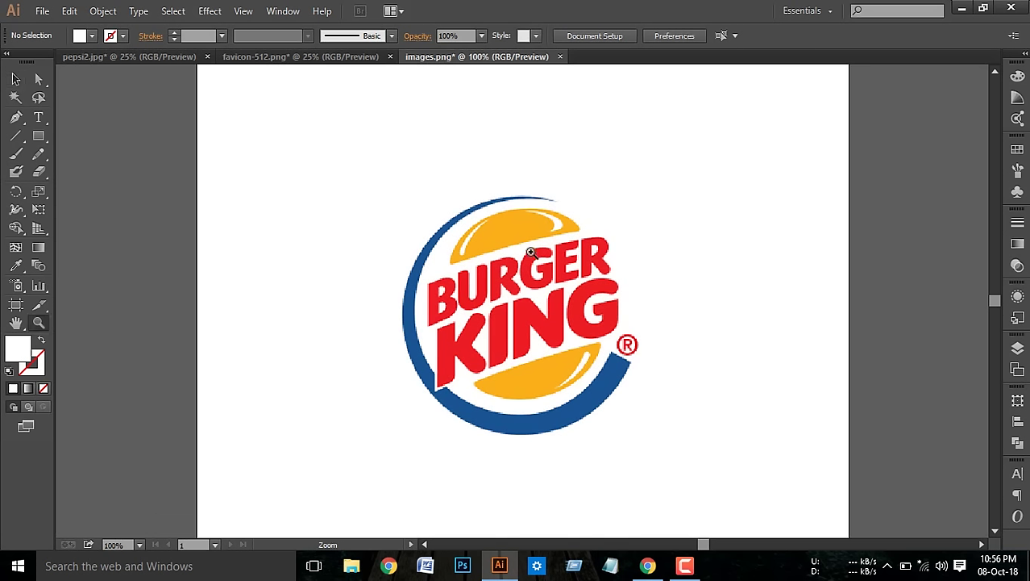
pyautogui.moveTo(531, 240); pyautogui.dragTo(582, 295)
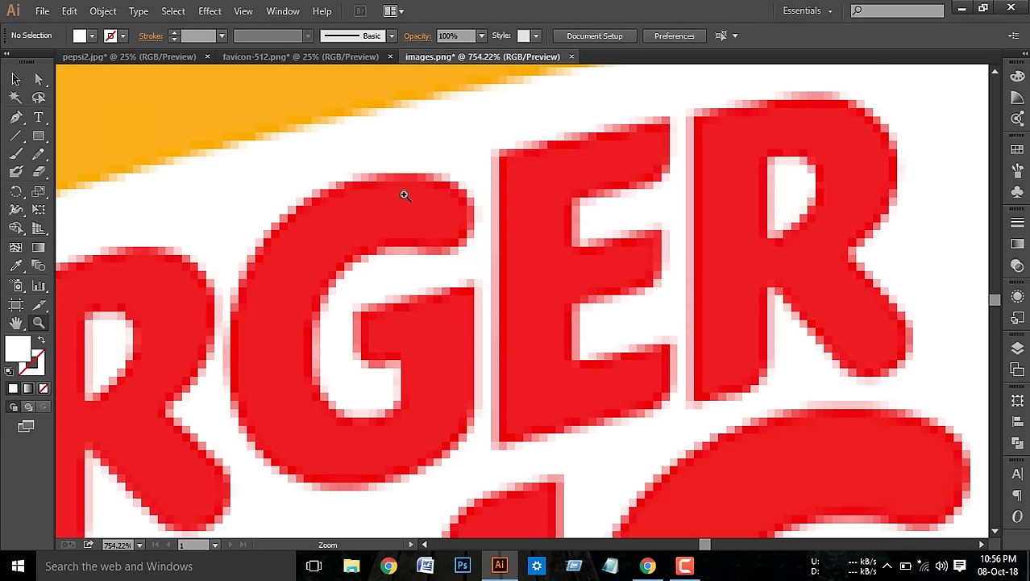
pyautogui.moveTo(404, 194); pyautogui.dragTo(545, 341)
pyautogui.moveTo(421, 226); pyautogui.dragTo(578, 377)
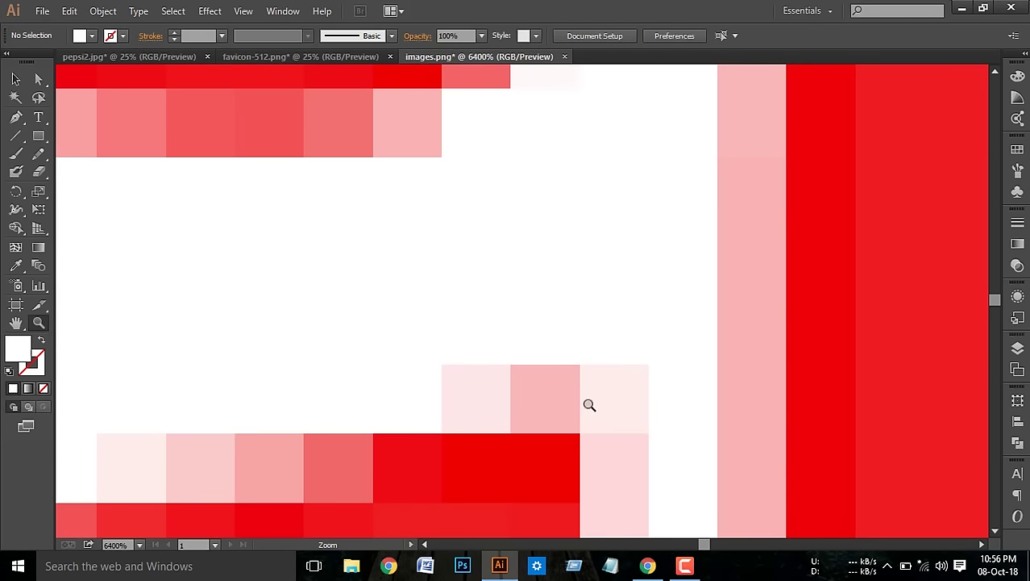
# - Pan around the magnified logo to inspect its stair-stepped pixel edges
pyautogui.scroll(-3, 589, 405)
pyautogui.moveTo(635, 396)
pyautogui.mouseDown()
pyautogui.moveTo(507, 245)
pyautogui.moveTo(573, 323)
pyautogui.mouseUp()
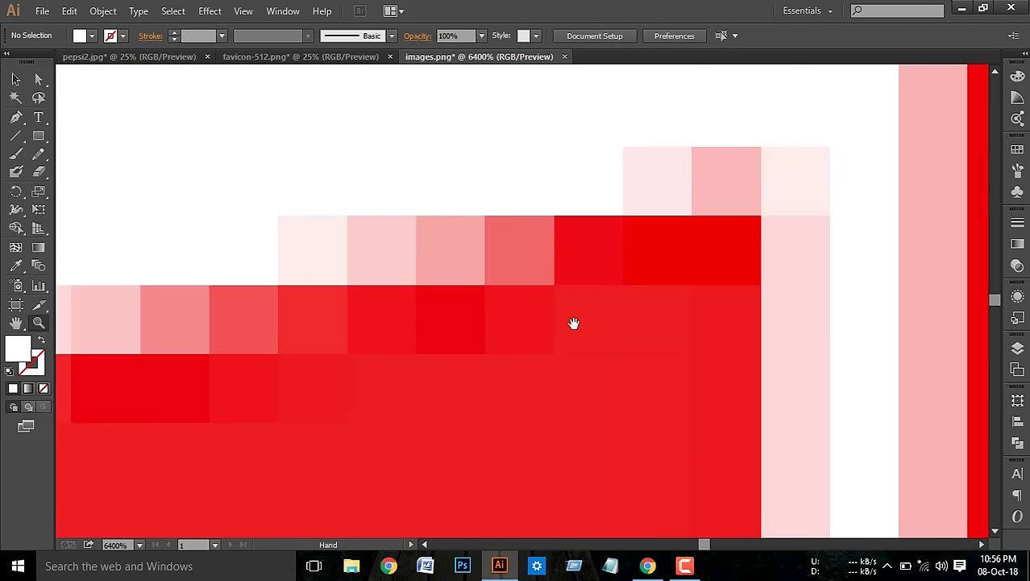
pyautogui.hscroll(-3, 536, 361)
pyautogui.hscroll(-2, 642, 329)
pyautogui.scroll(-1, 646, 330)
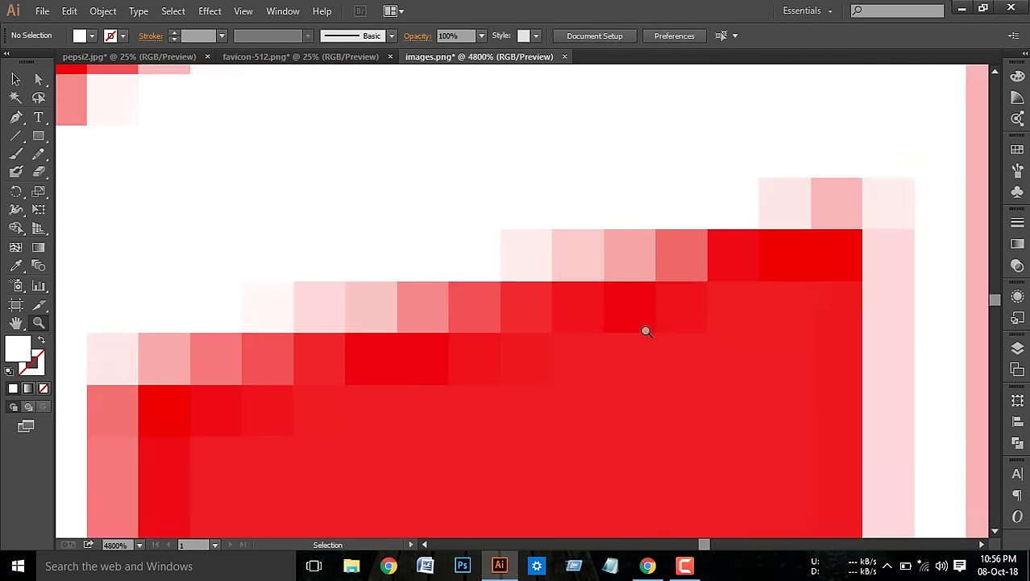
pyautogui.scroll(-3, 646, 331)
pyautogui.scroll(-1, 647, 331)
pyautogui.scroll(-1, 647, 331)
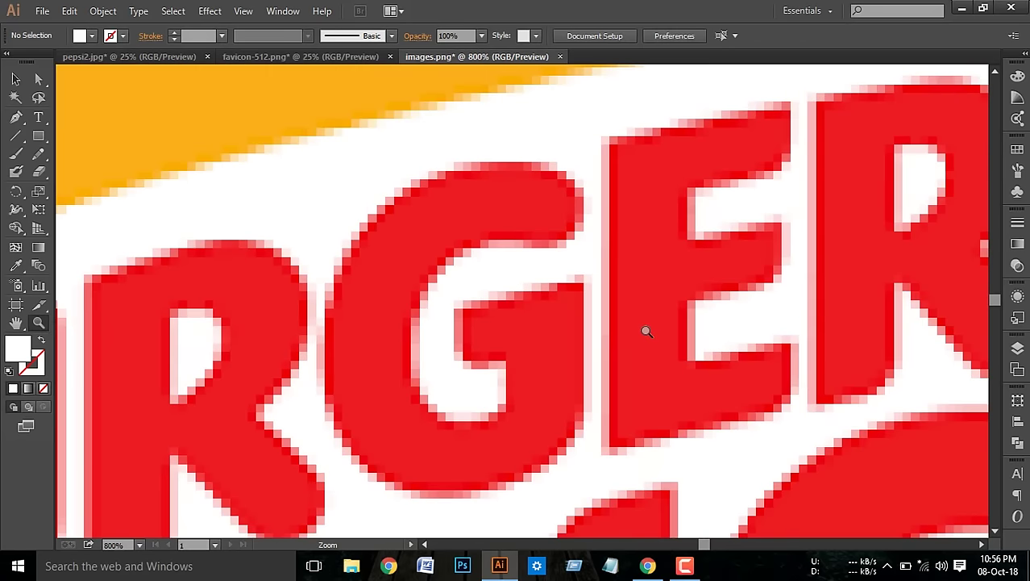
pyautogui.scroll(-2, 647, 331)
pyautogui.scroll(-1, 646, 331)
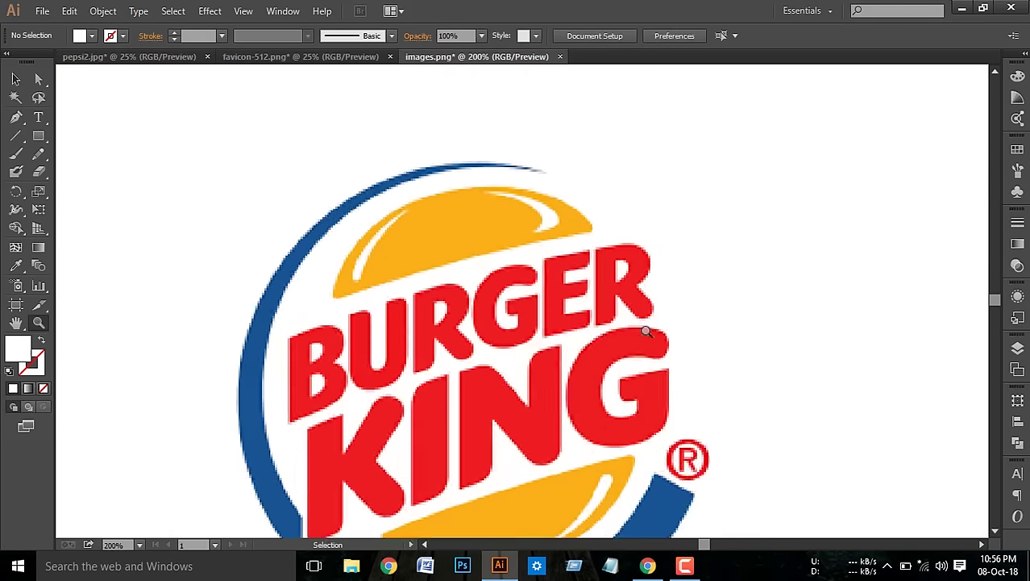
pyautogui.scroll(-2, 648, 333)
# - Move the Burger King image left of the artboard and keep a duplicate below it
pyautogui.click(16, 78)
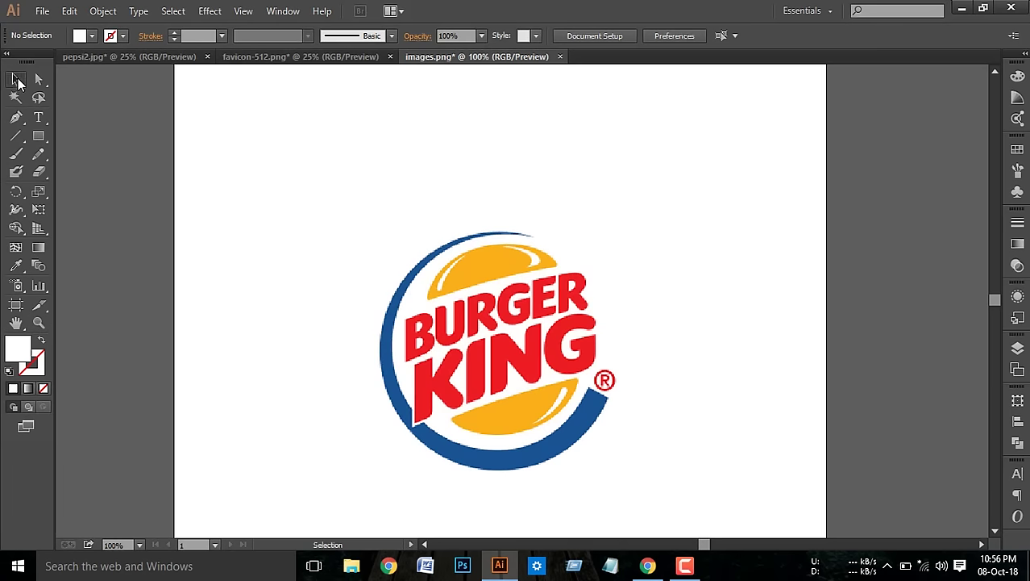
pyautogui.moveTo(463, 288)
pyautogui.mouseDown()
pyautogui.moveTo(639, 221)
pyautogui.moveTo(167, 165)
pyautogui.mouseUp()
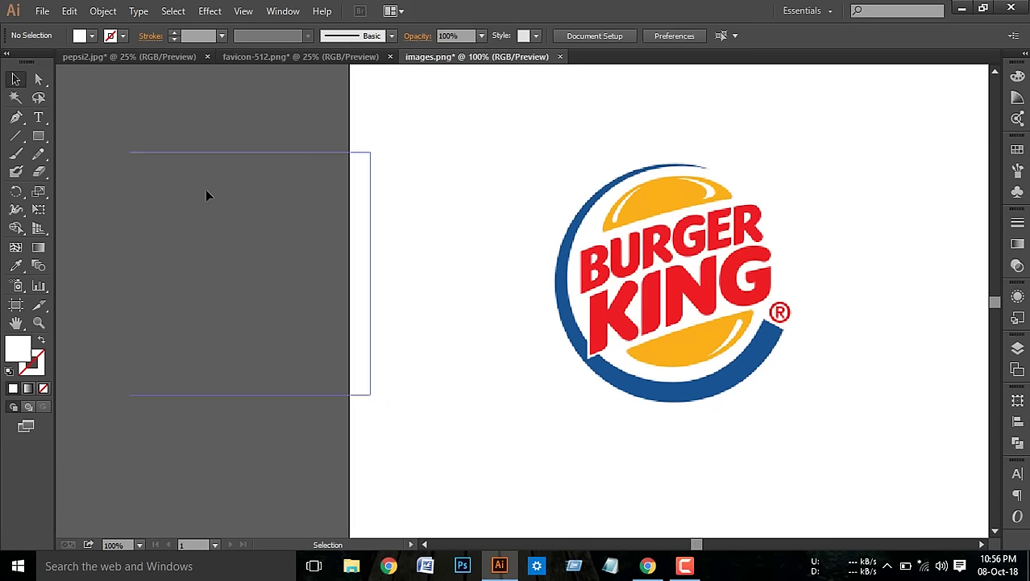
pyautogui.moveTo(327, 273)
pyautogui.mouseDown()
pyautogui.moveTo(459, 284)
pyautogui.moveTo(524, 273)
pyautogui.mouseUp()
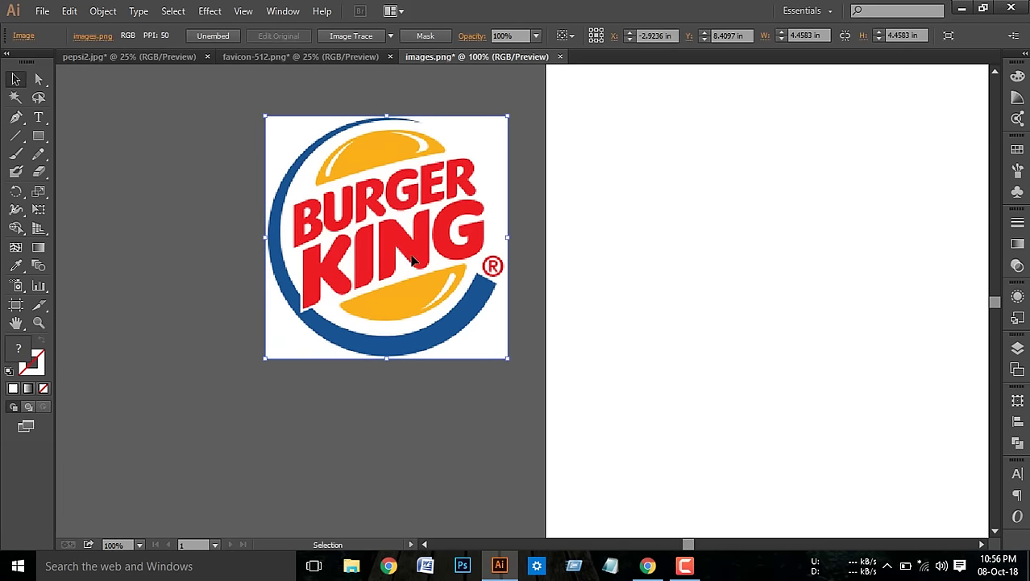
pyautogui.moveTo(411, 258)
pyautogui.mouseDown()
pyautogui.moveTo(414, 233)
pyautogui.moveTo(428, 410)
pyautogui.moveTo(416, 512)
pyautogui.mouseUp()
pyautogui.scroll(1, 417, 337)
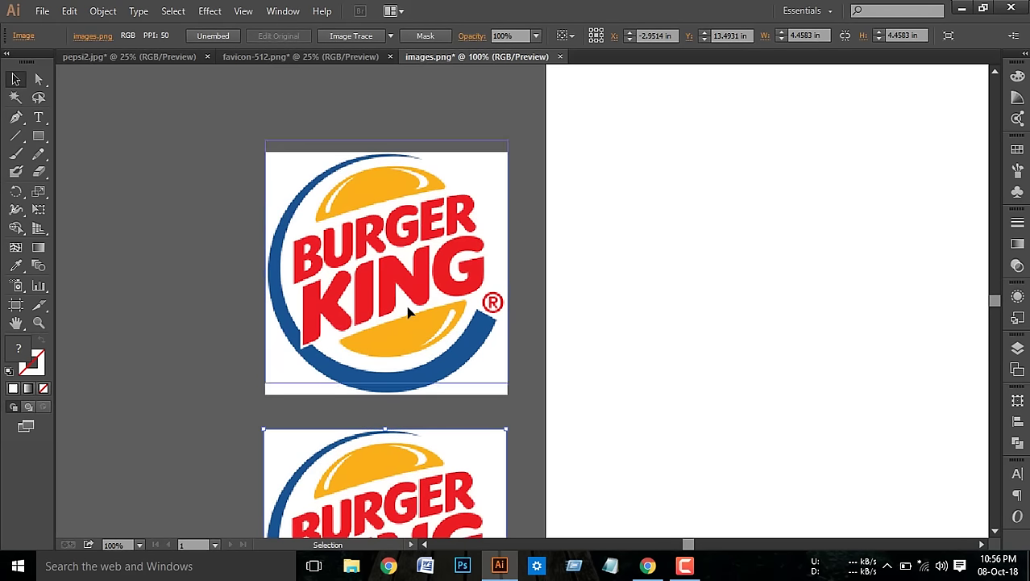
pyautogui.moveTo(403, 288); pyautogui.dragTo(403, 275)
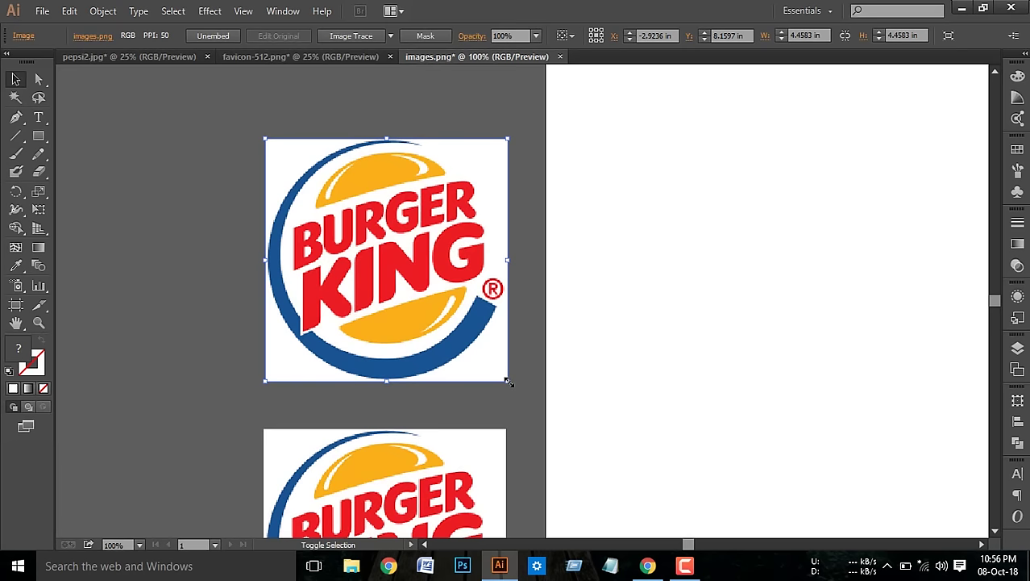
# - Scale the top image up to 6.2639 in square and reposition it beside the artboard
pyautogui.moveTo(509, 382); pyautogui.dragTo(565, 429)
pyautogui.scroll(1, 435, 335)
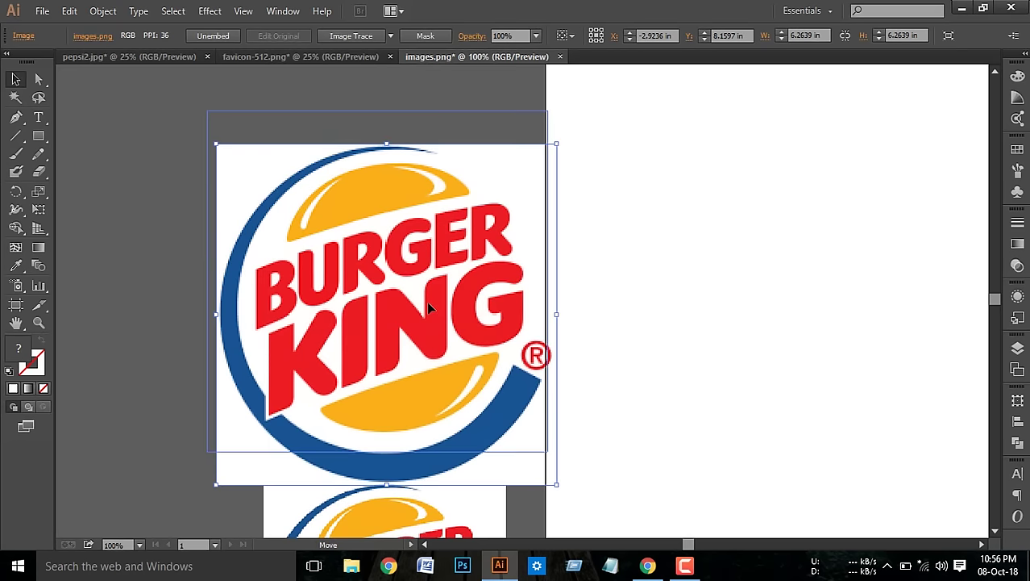
pyautogui.moveTo(438, 343); pyautogui.dragTo(430, 310)
pyautogui.moveTo(492, 342)
pyautogui.mouseDown()
pyautogui.moveTo(452, 323)
pyautogui.moveTo(527, 338)
pyautogui.mouseUp()
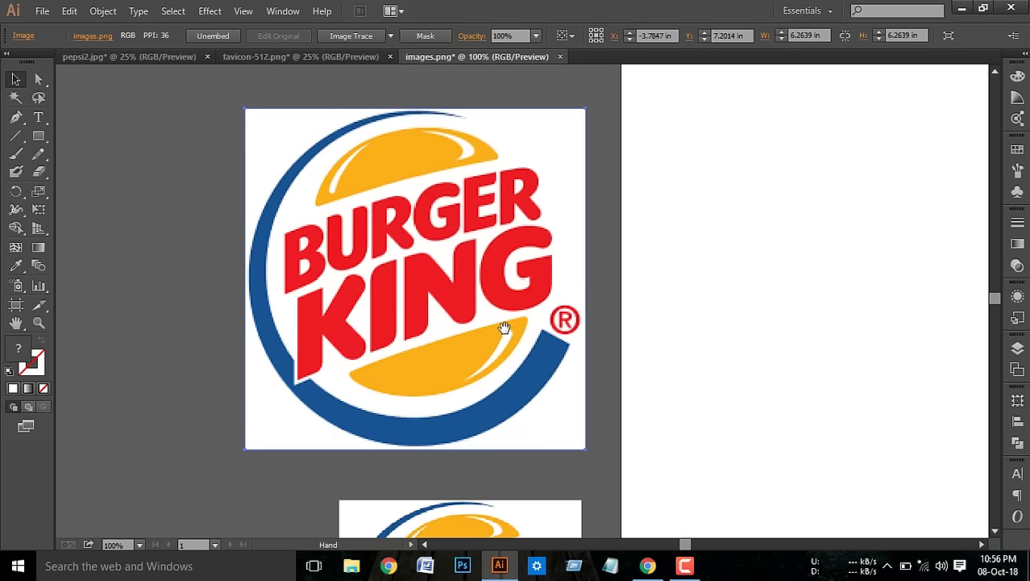
pyautogui.click(594, 227)
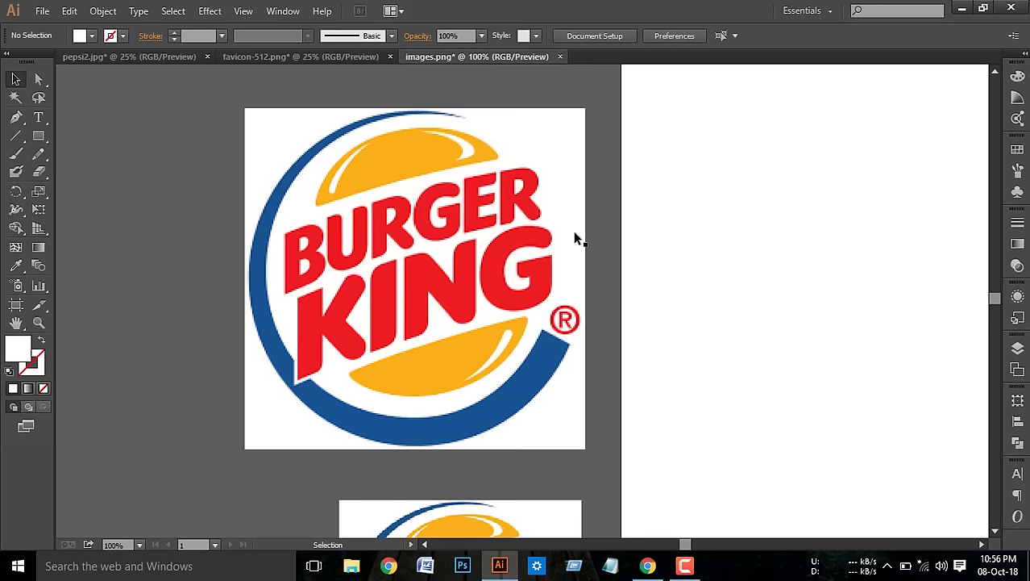
pyautogui.click(442, 211)
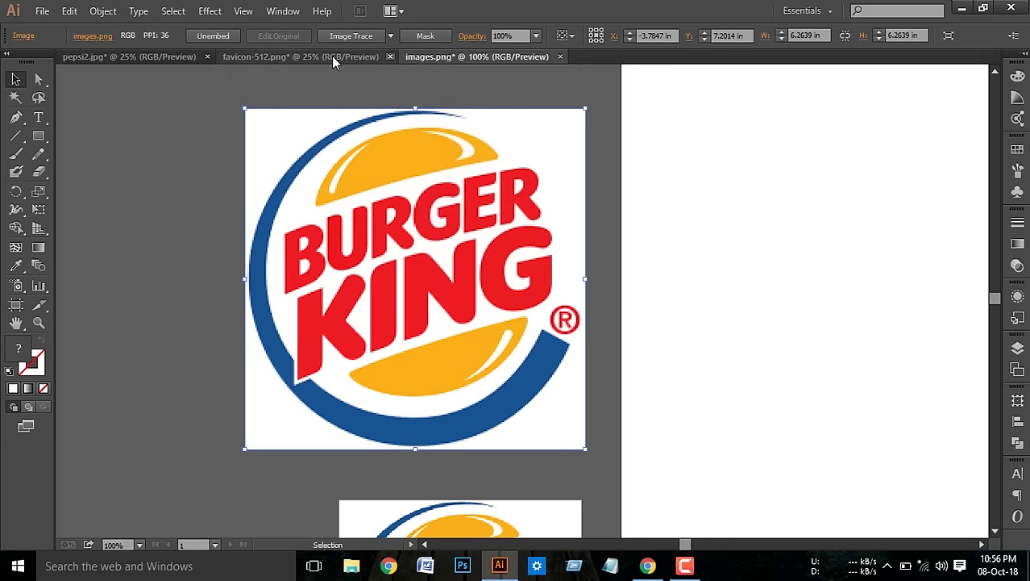
# - Trial-trace the image with the High Fidelity Photo preset, then undo back to the original
pyautogui.click(391, 37)
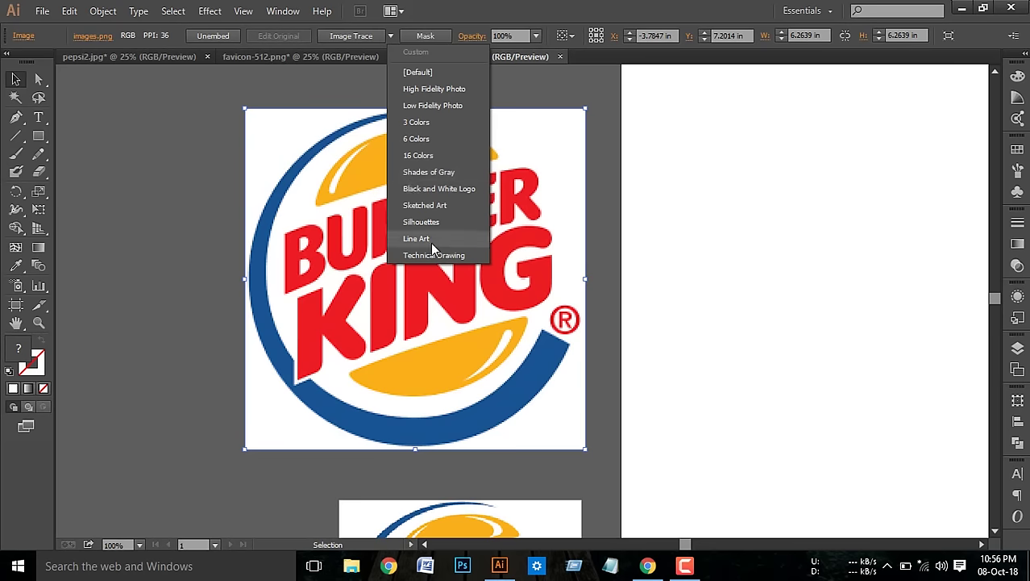
pyautogui.click(431, 90)
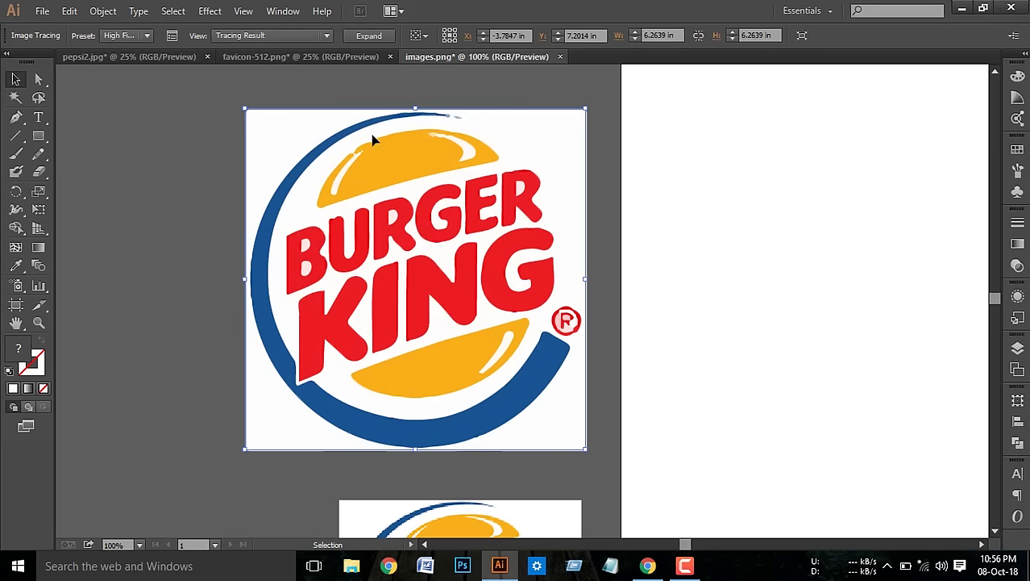
pyautogui.hotkey('ctrl', 'z')
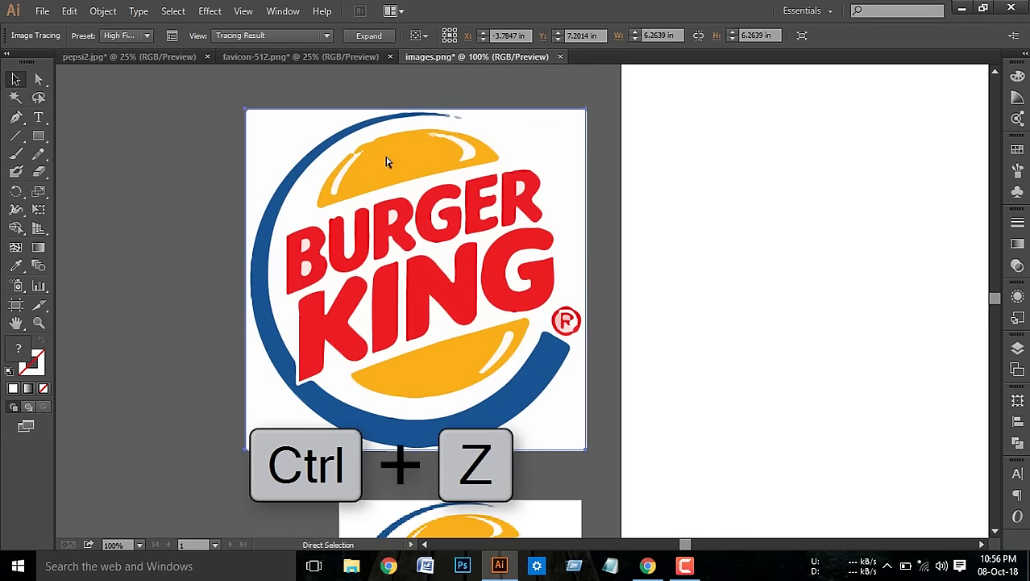
pyautogui.hotkey('ctrl', 'z')
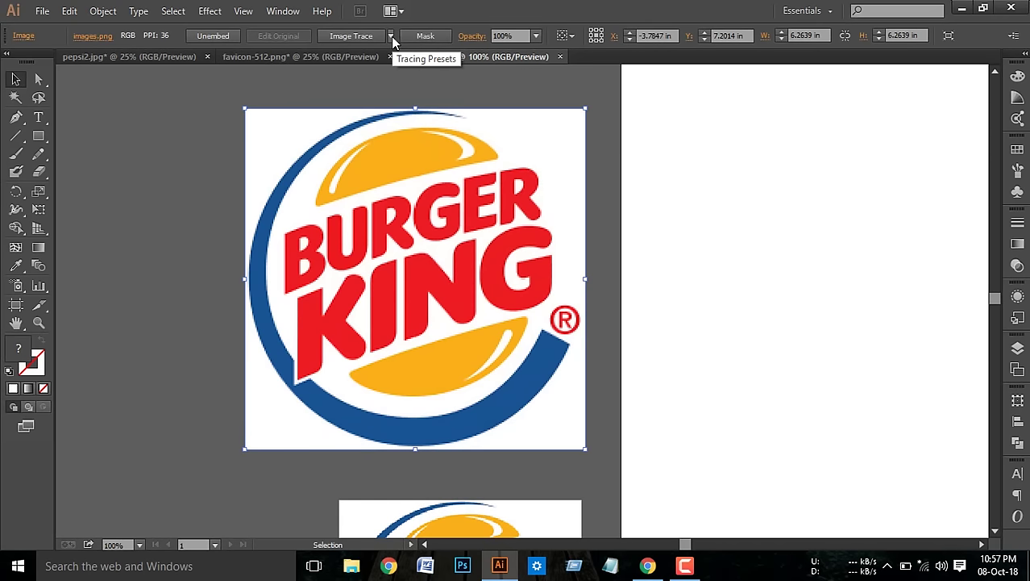
# - Trace the image with the 16 Colors preset and expand it into editable paths
pyautogui.click(391, 36)
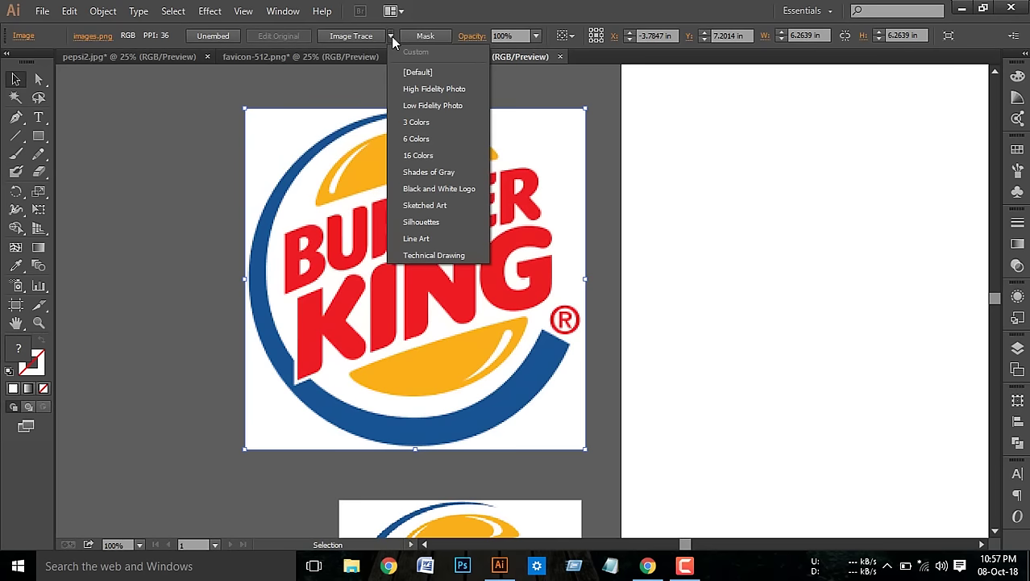
pyautogui.click(418, 155)
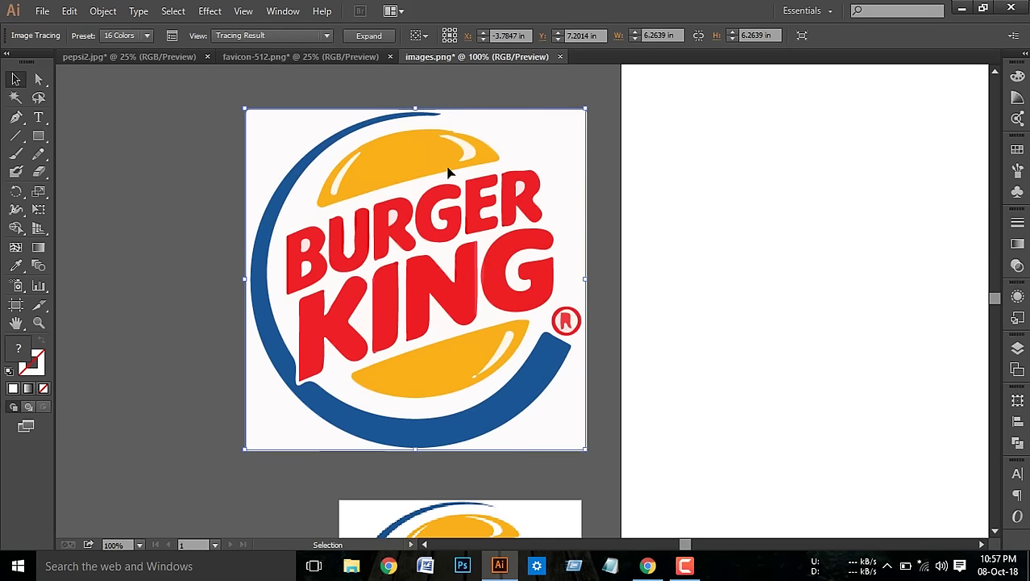
pyautogui.click(367, 37)
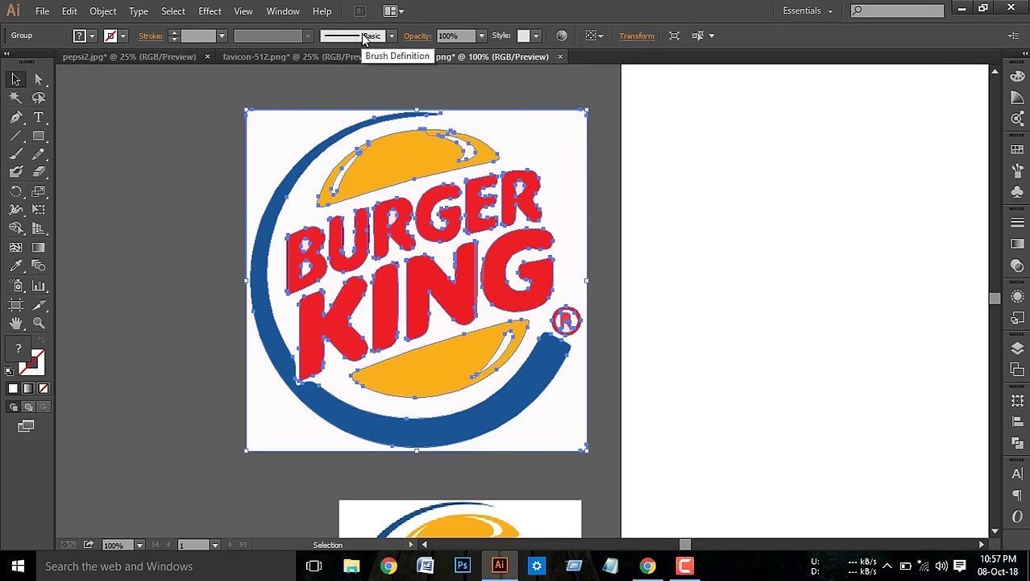
pyautogui.rightClick(403, 169)
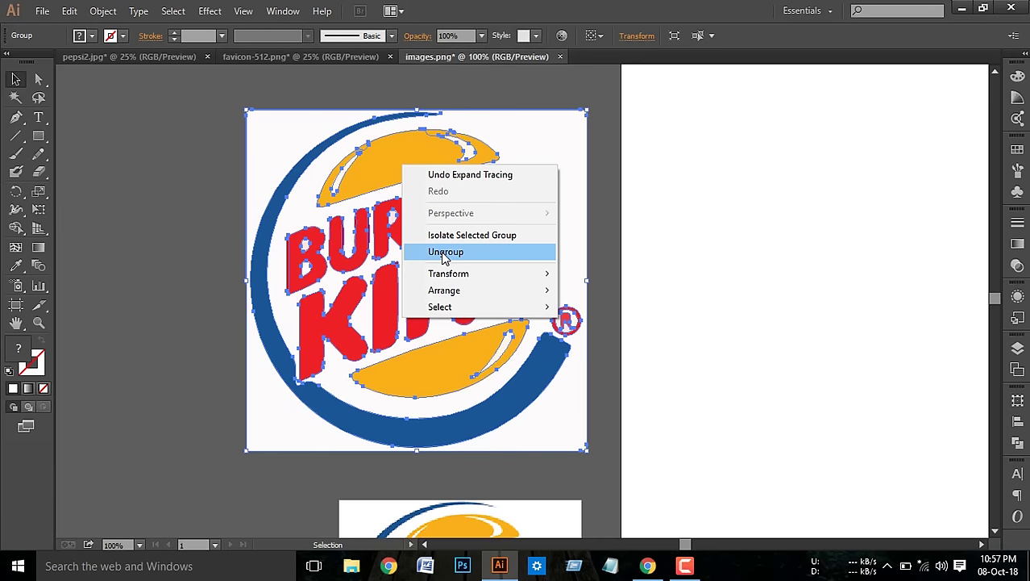
# - Ungroup the traced shapes and delete the white background behind the logo
pyautogui.click(433, 251)
pyautogui.click(193, 194)
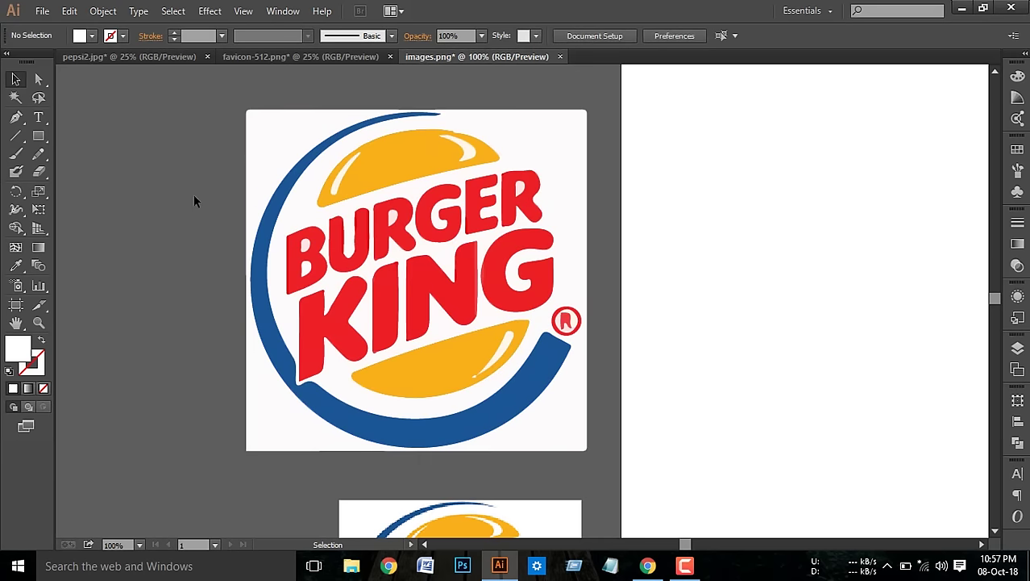
pyautogui.click(262, 149)
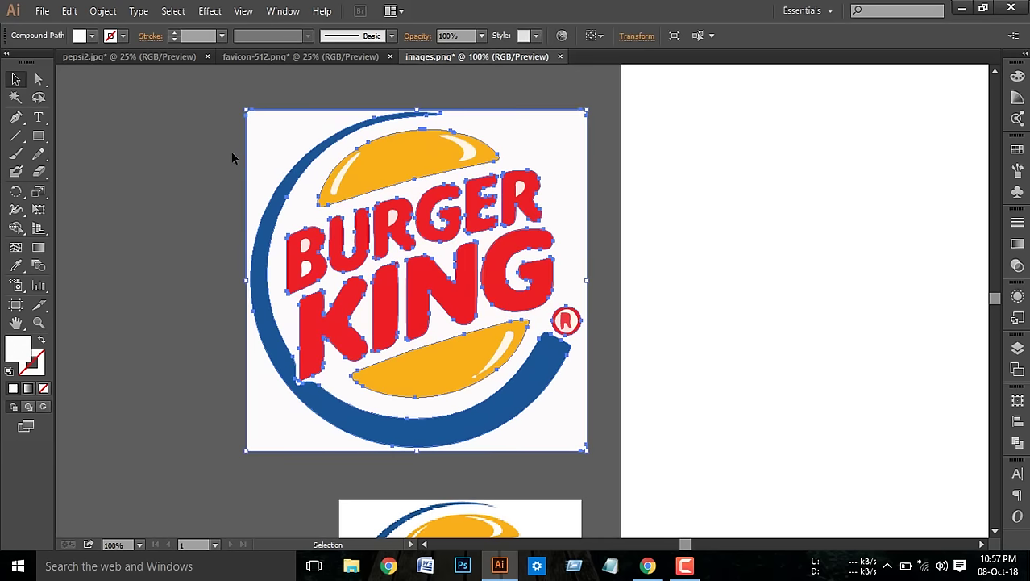
pyautogui.press('Delete')
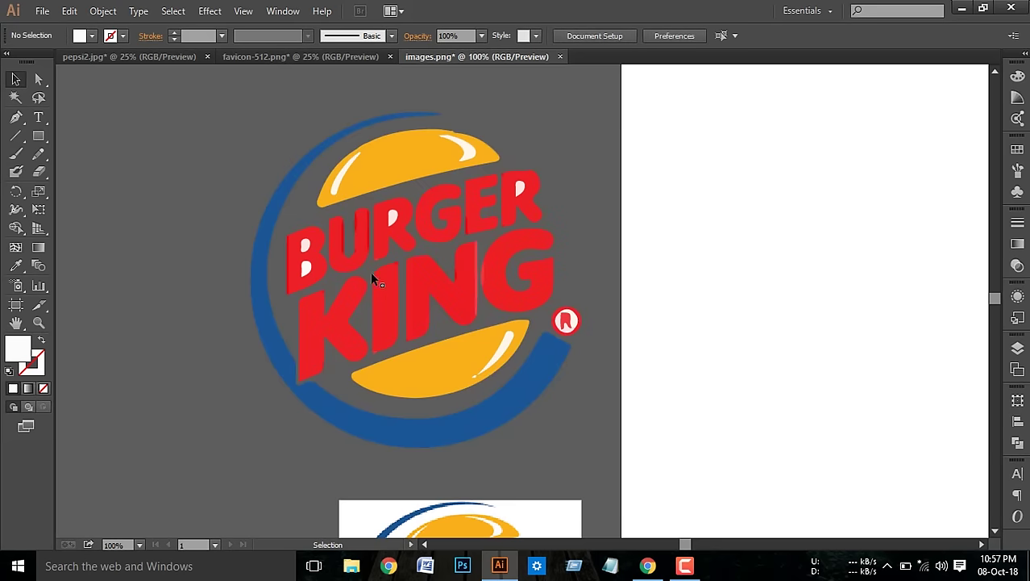
# - Delete the leftover white pieces inside the R and both counters of the B
pyautogui.click(392, 219)
pyautogui.click(520, 197)
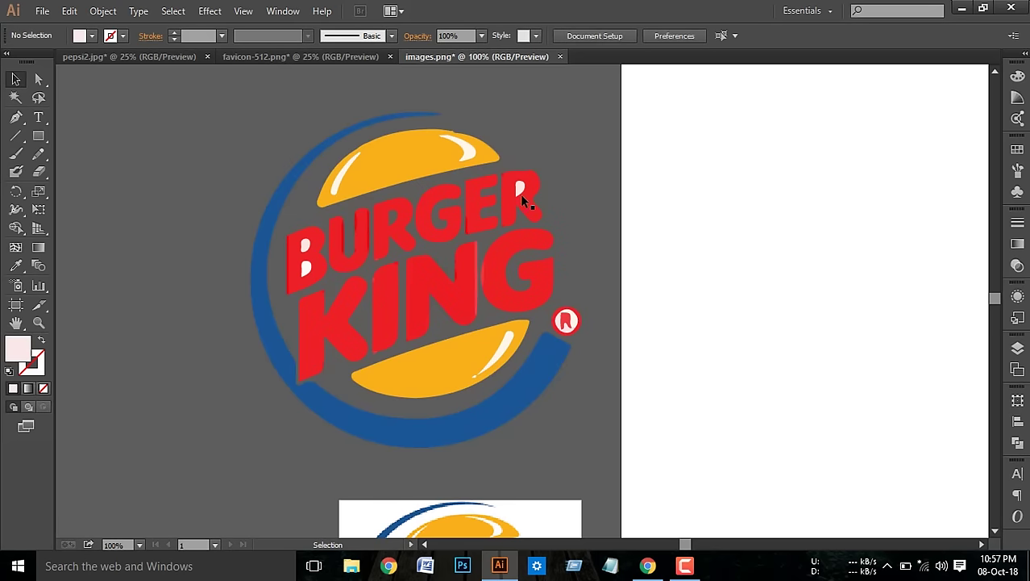
pyautogui.click(520, 191)
pyautogui.press('Delete')
pyautogui.click(306, 271)
pyautogui.press('Delete')
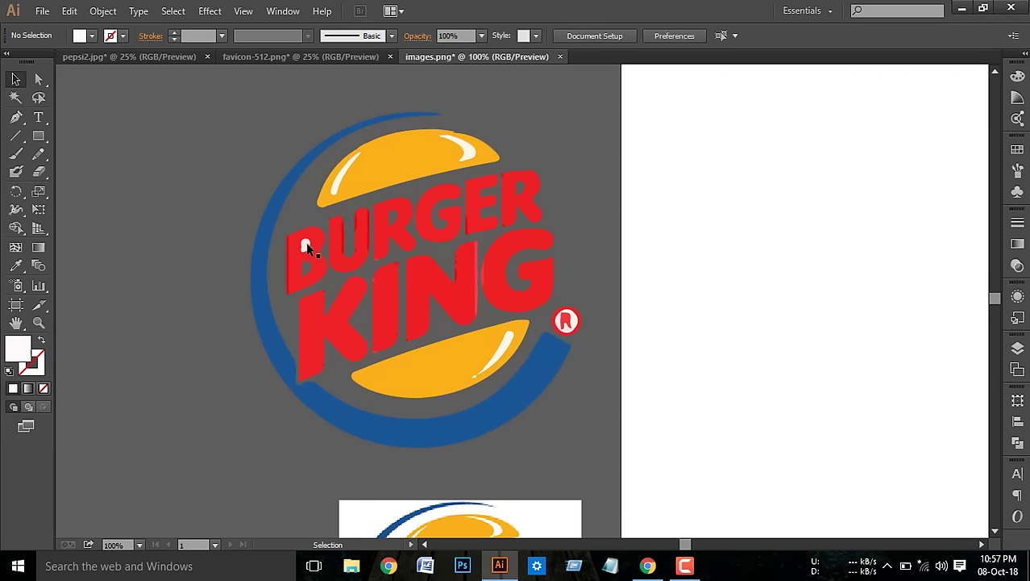
pyautogui.click(307, 246)
pyautogui.press('Delete')
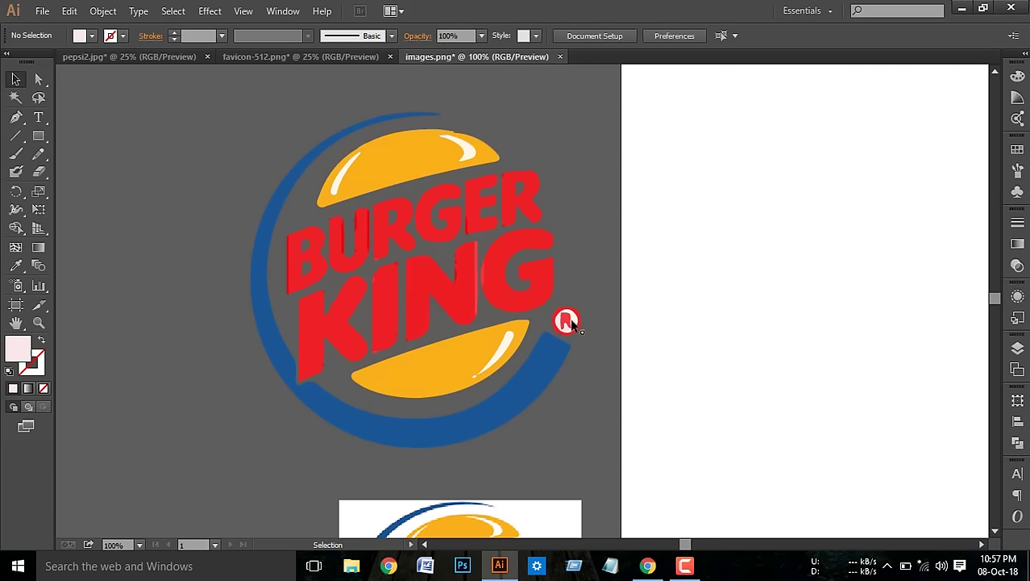
# - Delete the white pieces inside the ® mark, leaving a bare red ring
pyautogui.click(568, 321)
pyautogui.press('Delete')
pyautogui.click(563, 322)
pyautogui.press('Delete')
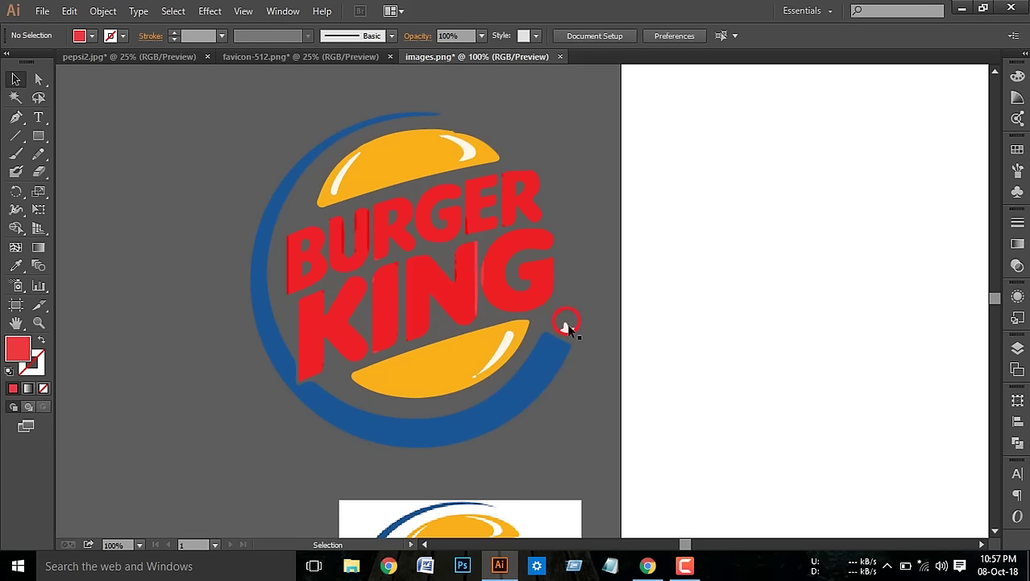
pyautogui.click(567, 325)
pyautogui.press('Delete')
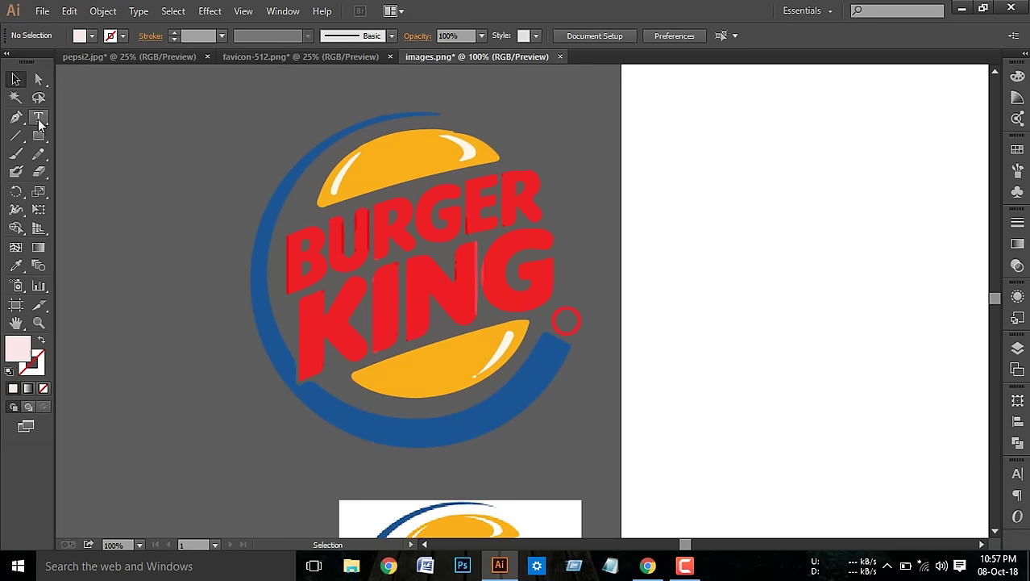
# - Add a letter R, enlarge it to about 18.75 pt and move it into the trademark ring
pyautogui.click(38, 117)
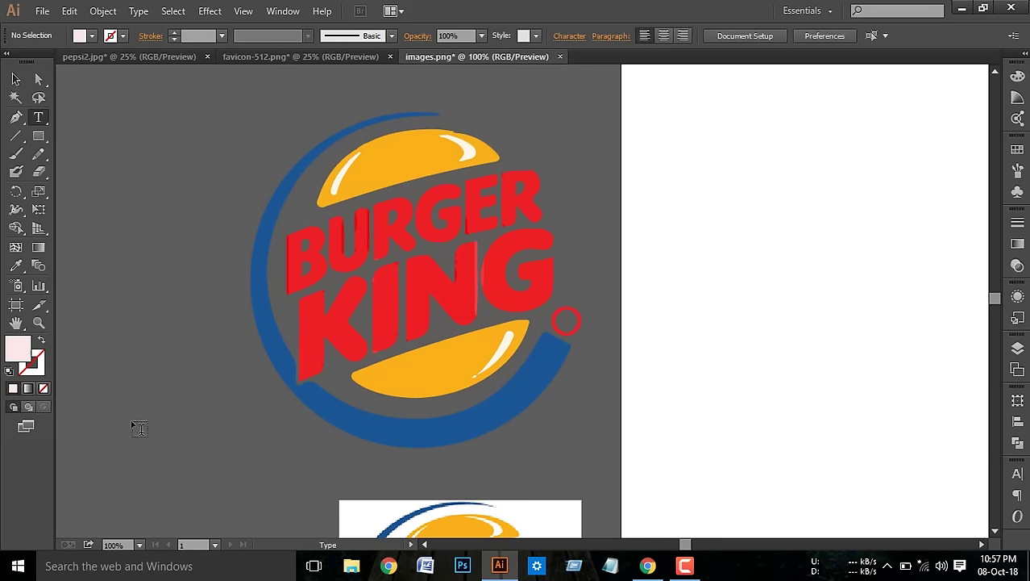
pyautogui.click(155, 433)
pyautogui.write('R')
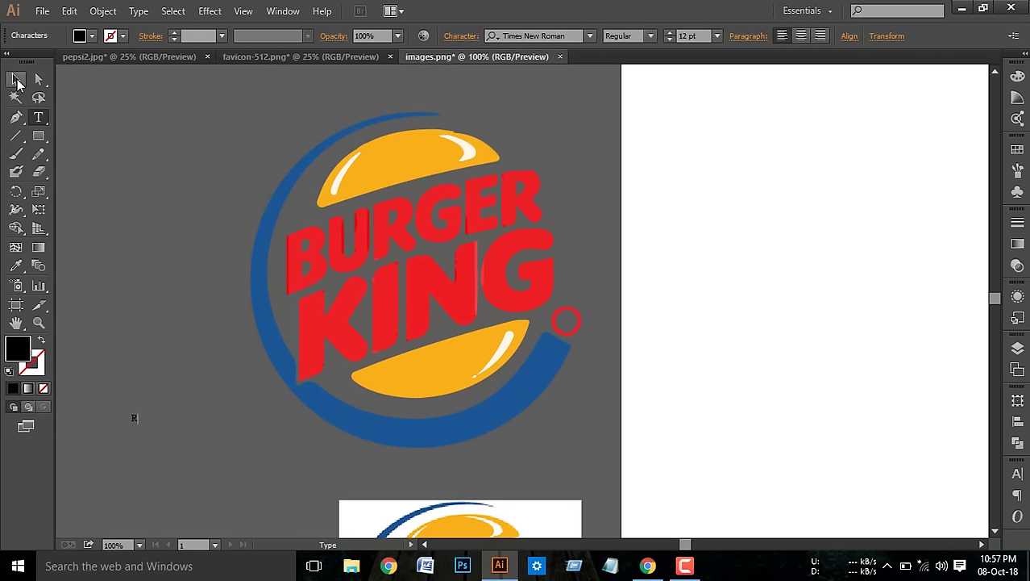
pyautogui.click(15, 78)
pyautogui.moveTo(141, 425); pyautogui.dragTo(148, 435)
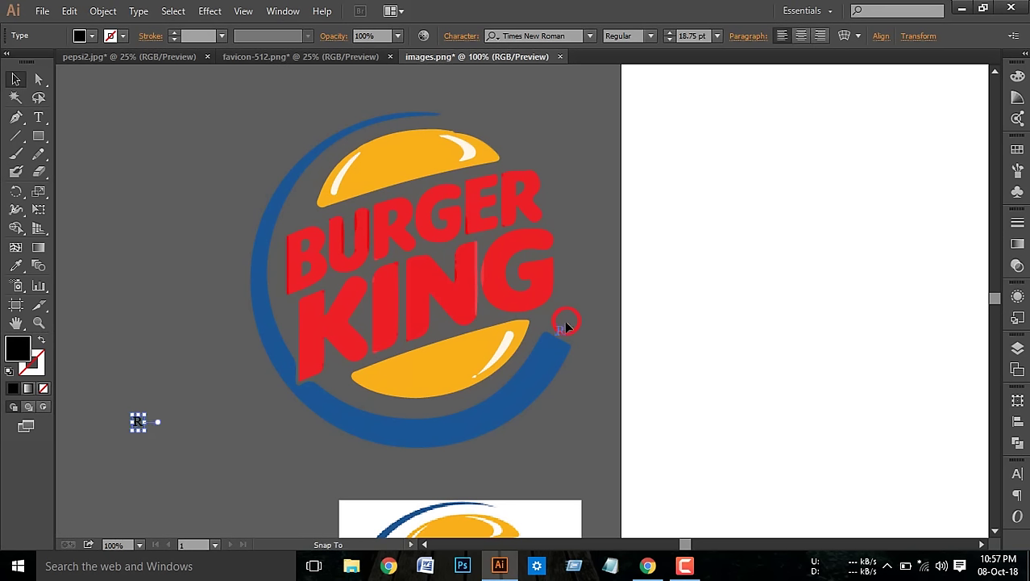
pyautogui.moveTo(566, 325); pyautogui.dragTo(566, 321)
# - Colour the R with the same red as KING using the Eyedropper
pyautogui.click(93, 36)
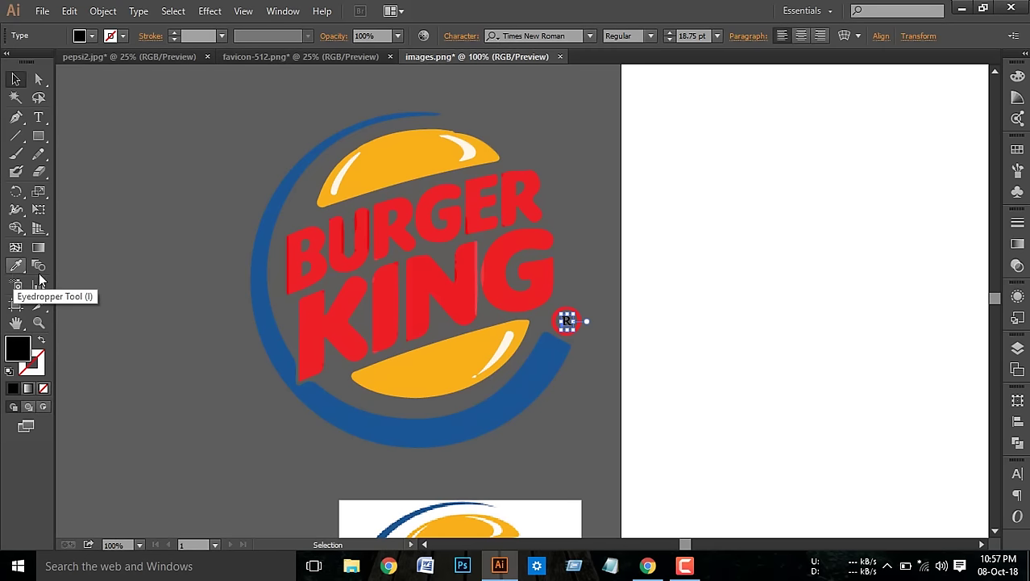
pyautogui.click(15, 266)
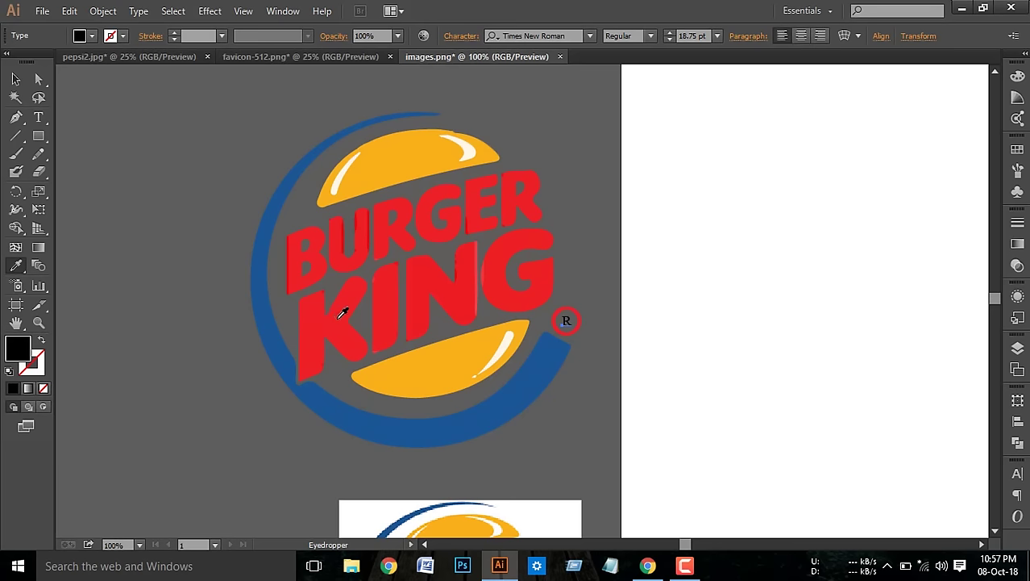
pyautogui.click(339, 317)
pyautogui.click(15, 78)
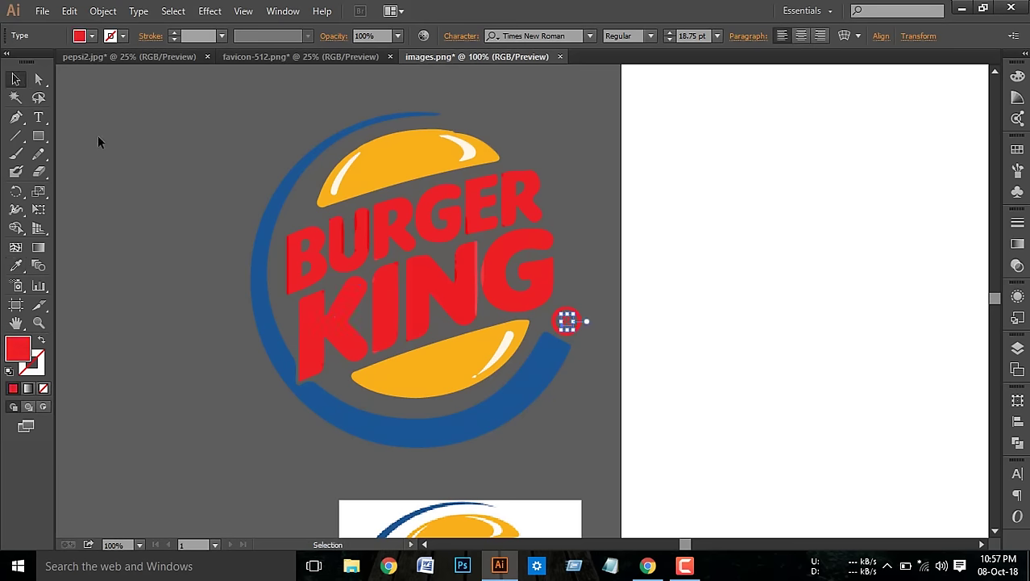
pyautogui.click(243, 149)
# - Group all the logo pieces, trying a Pathfinder Unite merge and then undoing it
pyautogui.hotkey('ctrl', 'a')
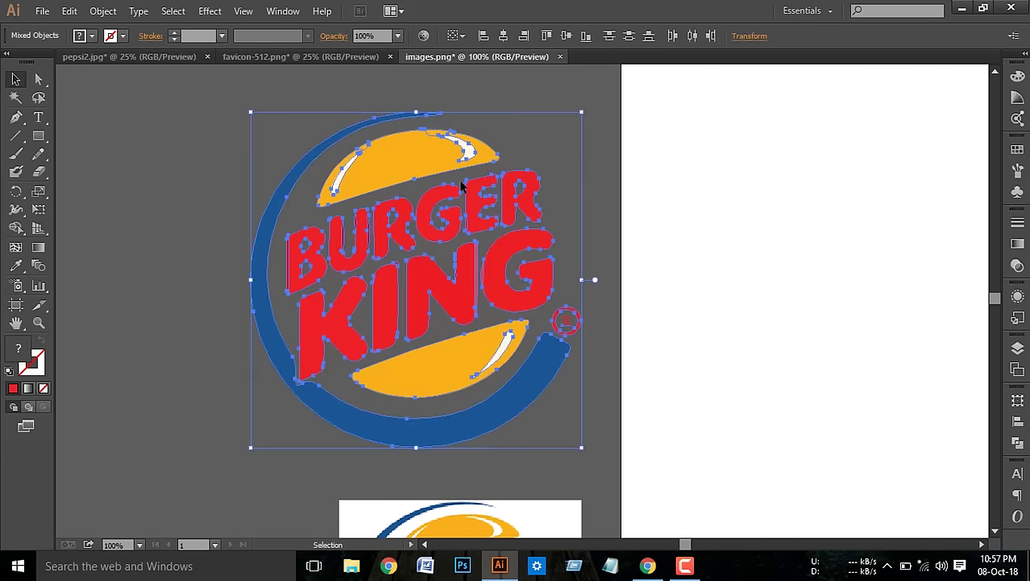
pyautogui.rightClick(429, 150)
pyautogui.click(469, 220)
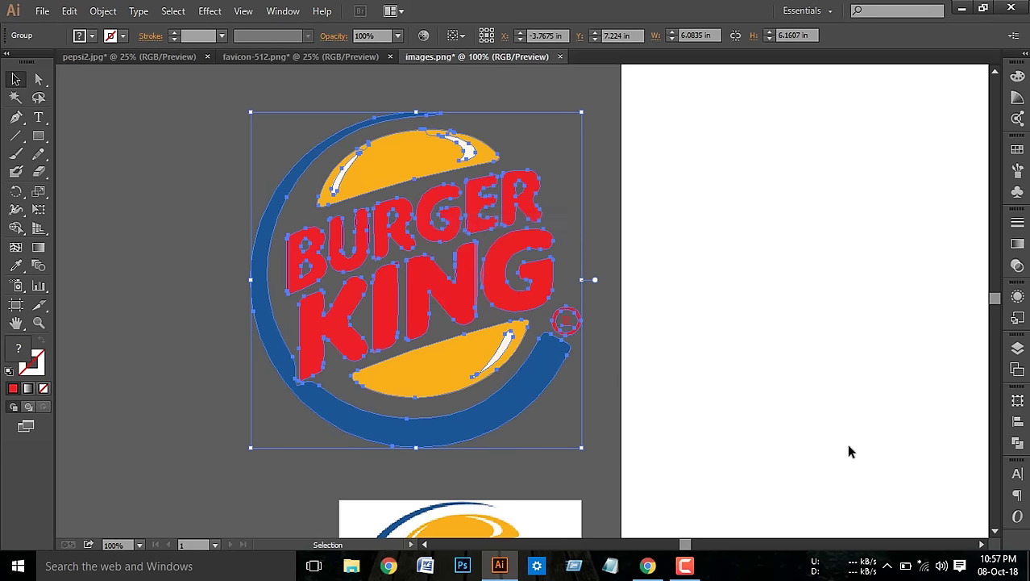
pyautogui.click(1018, 442)
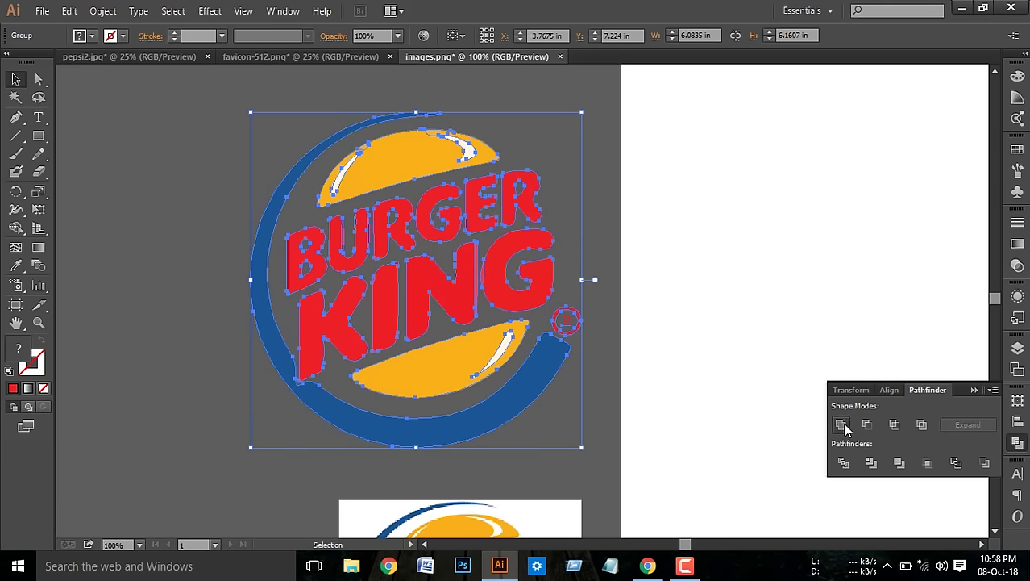
pyautogui.click(841, 425)
pyautogui.hotkey('ctrl', 'z')
# - Move the logo group onto the artboard, remove the original image, then centre and enlarge it
pyautogui.moveTo(771, 392); pyautogui.dragTo(530, 387)
pyautogui.moveTo(187, 346); pyautogui.dragTo(668, 330)
pyautogui.hotkey('ctrl', '-')
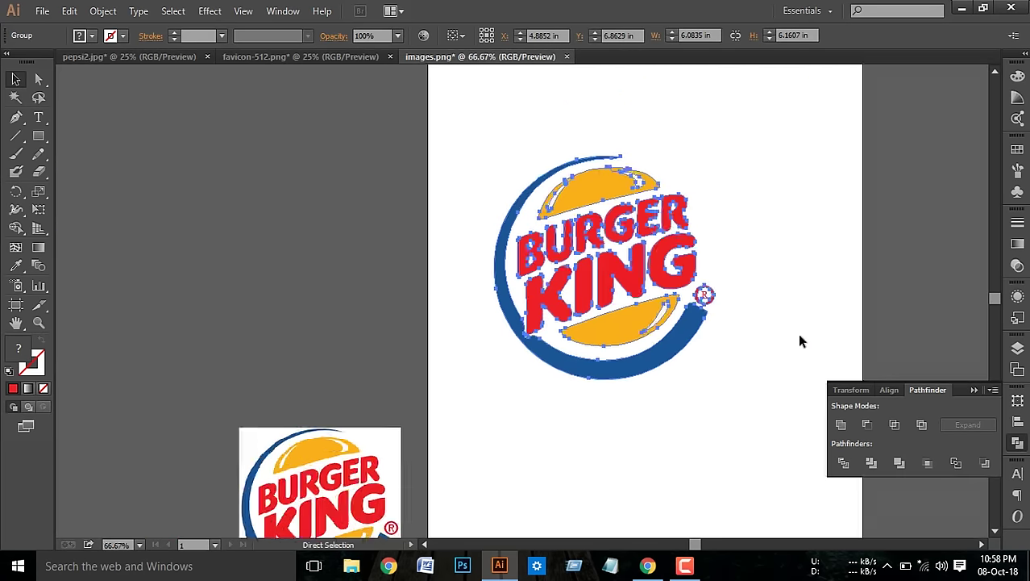
pyautogui.hotkey('ctrl', '-')
pyautogui.click(388, 412)
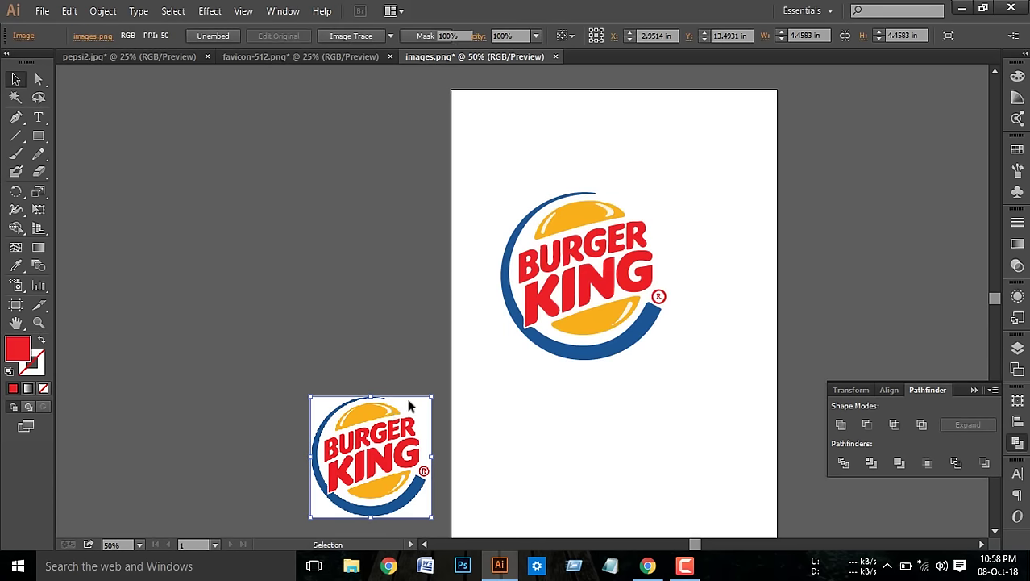
pyautogui.click(973, 390)
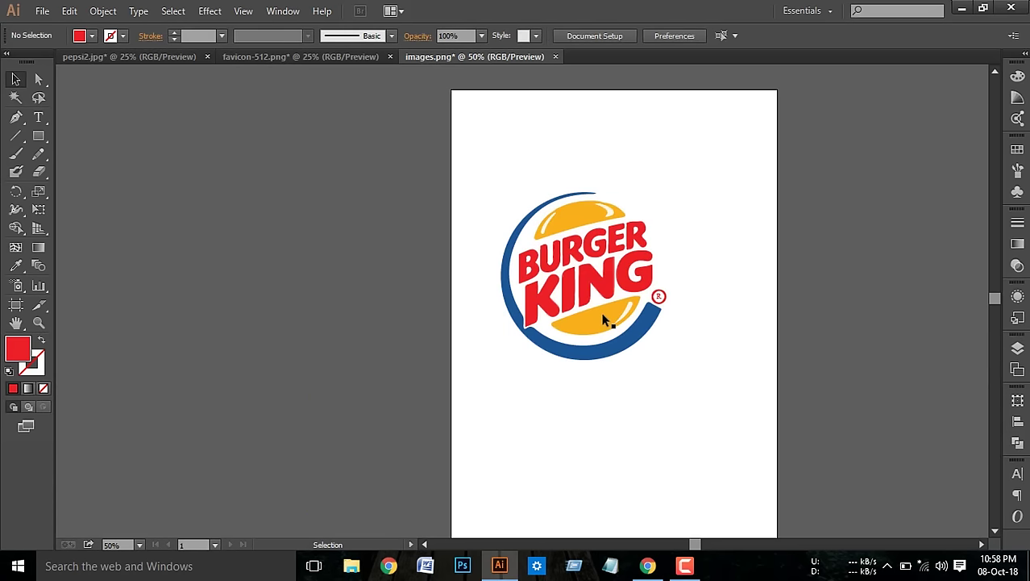
pyautogui.moveTo(602, 318); pyautogui.dragTo(626, 366)
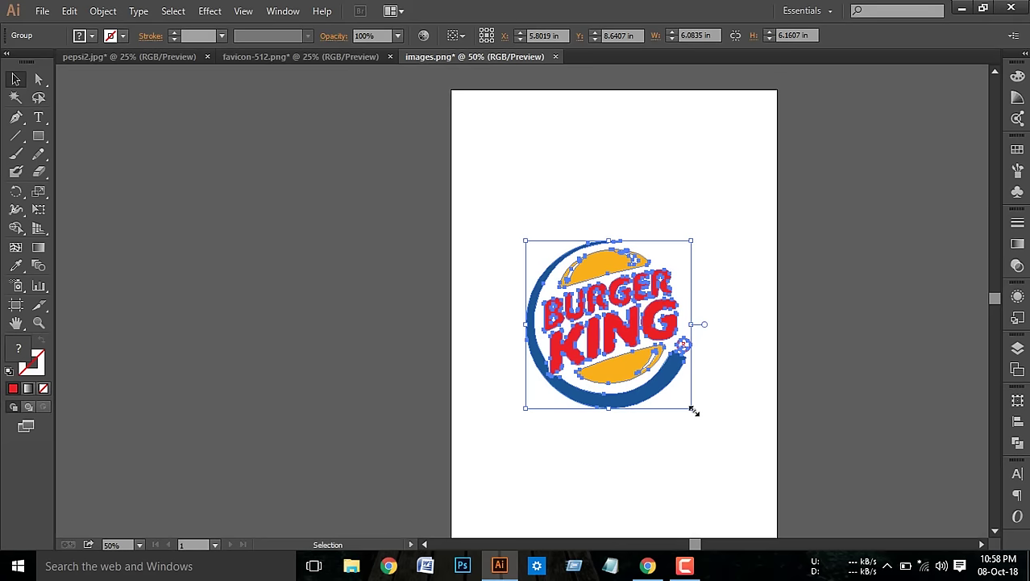
pyautogui.moveTo(692, 410); pyautogui.dragTo(723, 435)
pyautogui.click(748, 304)
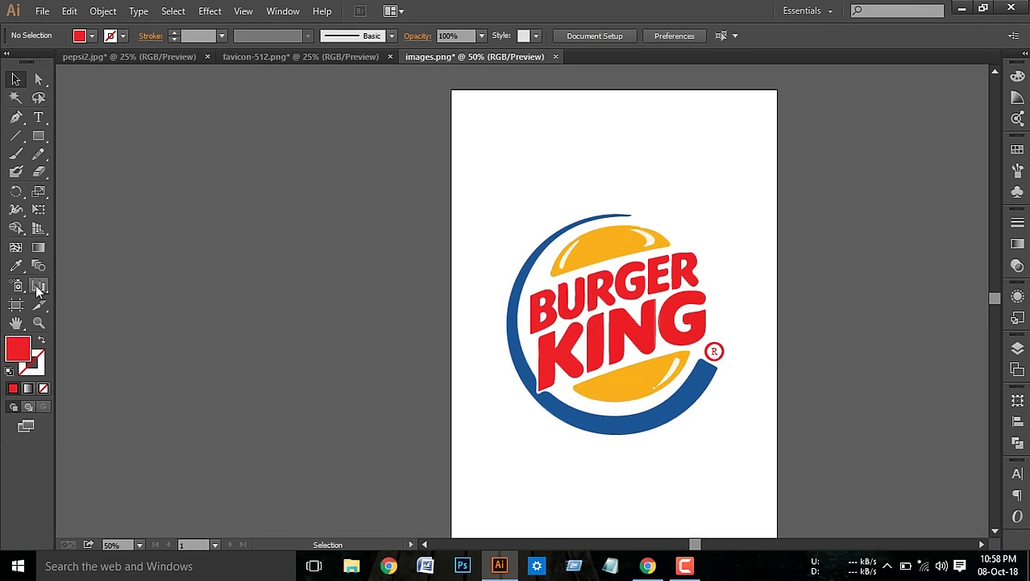
pyautogui.click(39, 322)
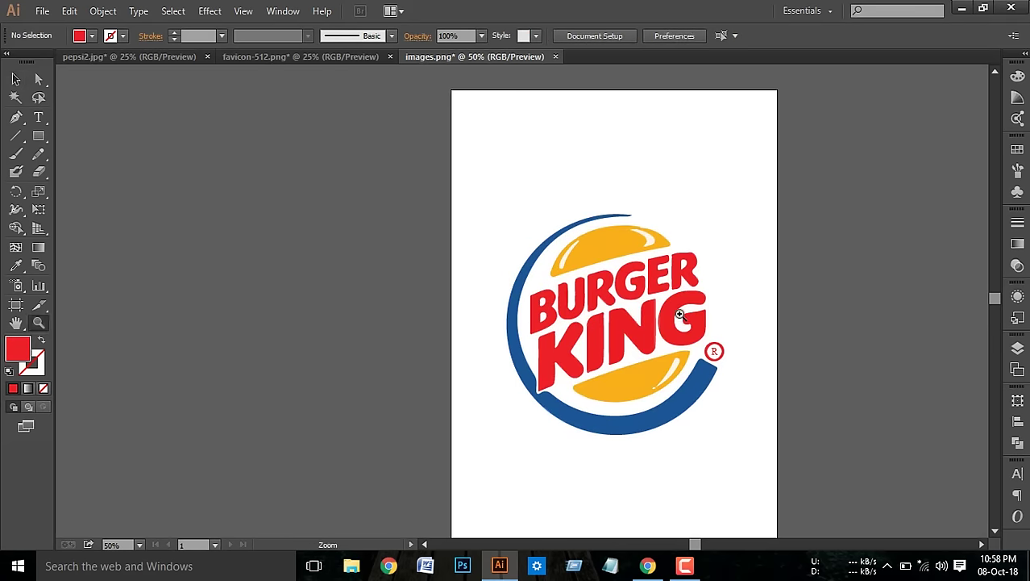
pyautogui.click(617, 267)
pyautogui.click(458, 229)
pyautogui.click(469, 264)
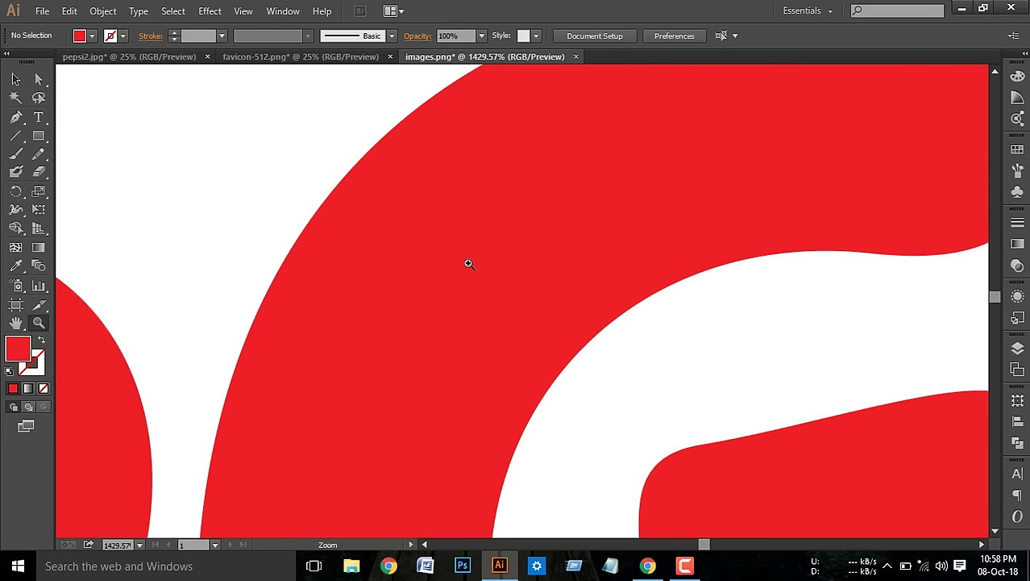
pyautogui.click(492, 329)
pyautogui.click(391, 325)
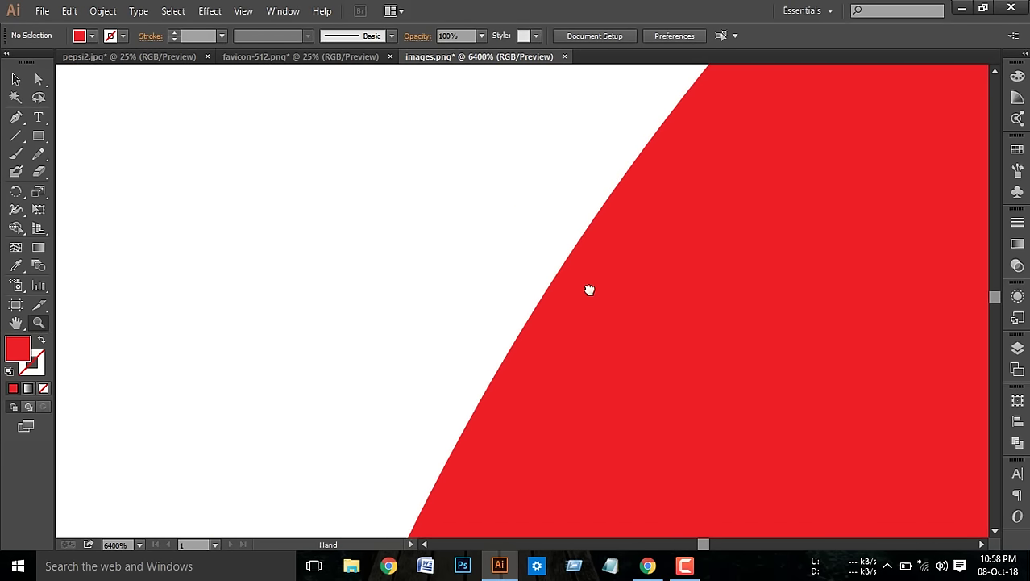
pyautogui.click(665, 399)
pyautogui.click(420, 298)
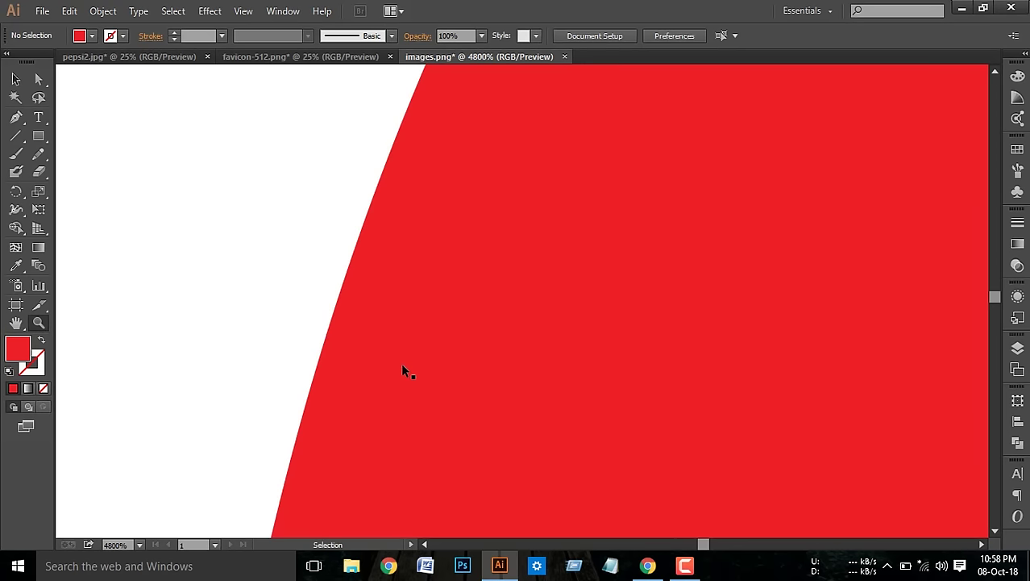
pyautogui.hotkey('ctrl', '-')
pyautogui.hotkey('ctrl', '-')
pyautogui.hotkey('ctrl', '-')
pyautogui.hotkey('ctrl', '-')
pyautogui.hotkey('ctrl', '-')
pyautogui.hotkey('ctrl', '-')
pyautogui.hotkey('ctrl', '-')
pyautogui.hotkey('ctrl', '-')
pyautogui.hotkey('ctrl', '-')
pyautogui.hotkey('ctrl', '-')
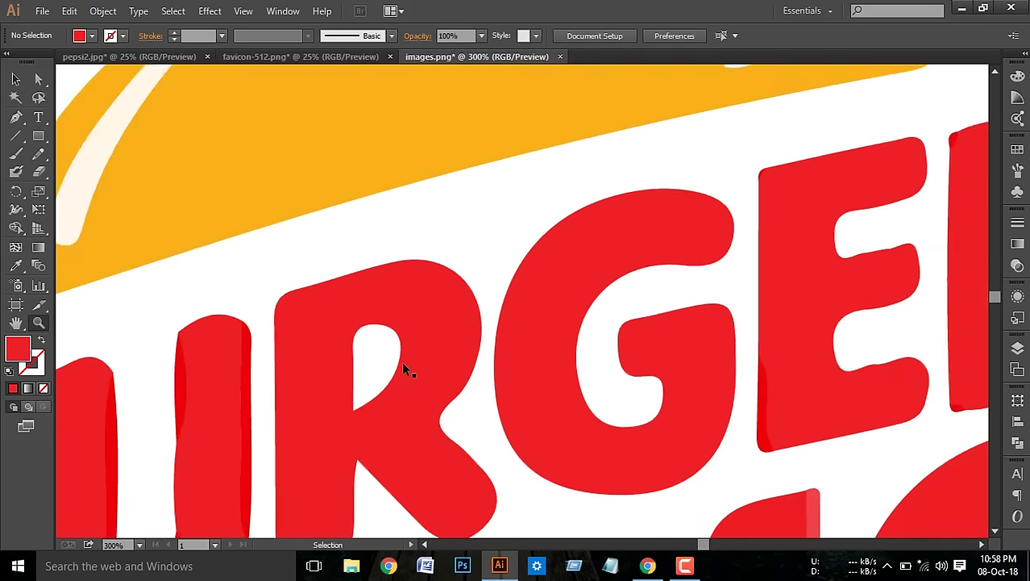
pyautogui.hotkey('ctrl', '-')
pyautogui.hotkey('ctrl', '-')
pyautogui.hotkey('ctrl', '-')
pyautogui.hotkey('ctrl', '-')
pyautogui.hotkey('ctrl', '-')
pyautogui.hotkey('ctrl', '-')
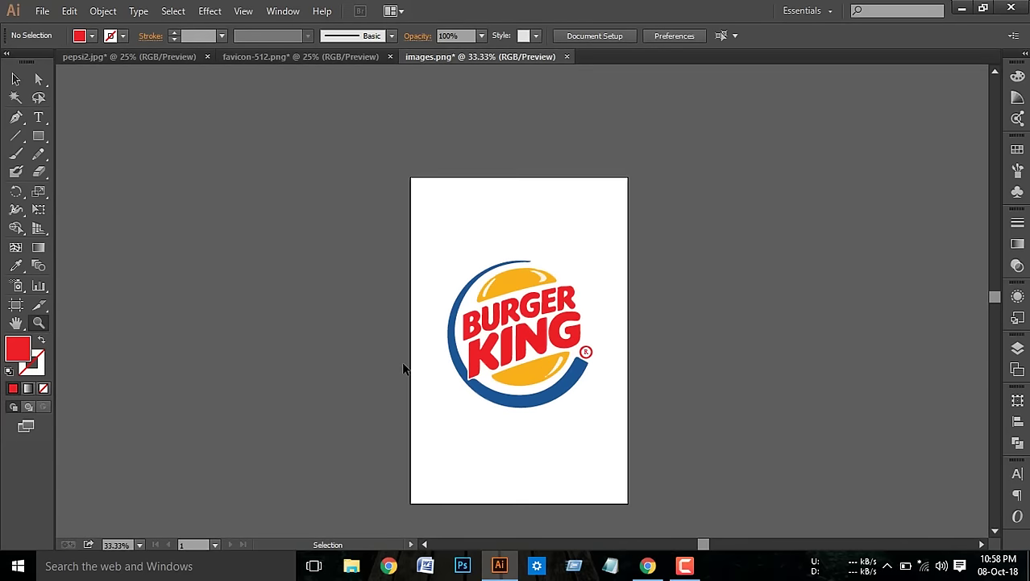
pyautogui.hotkey('ctrl', '+')
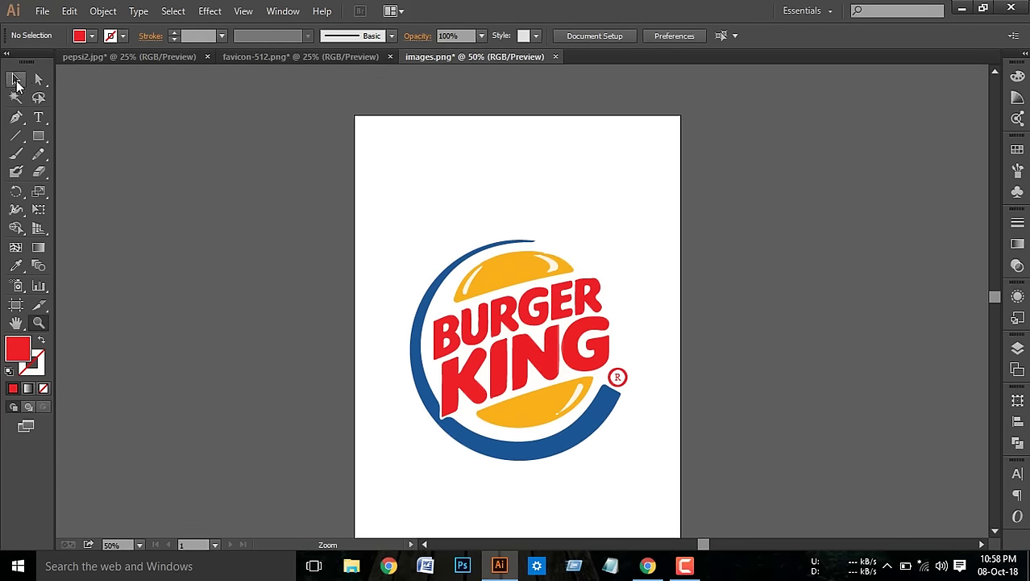
# - Save the vector Burger King logo to the Desktop as images.png at 300 ppi, transparent background
pyautogui.click(42, 10)
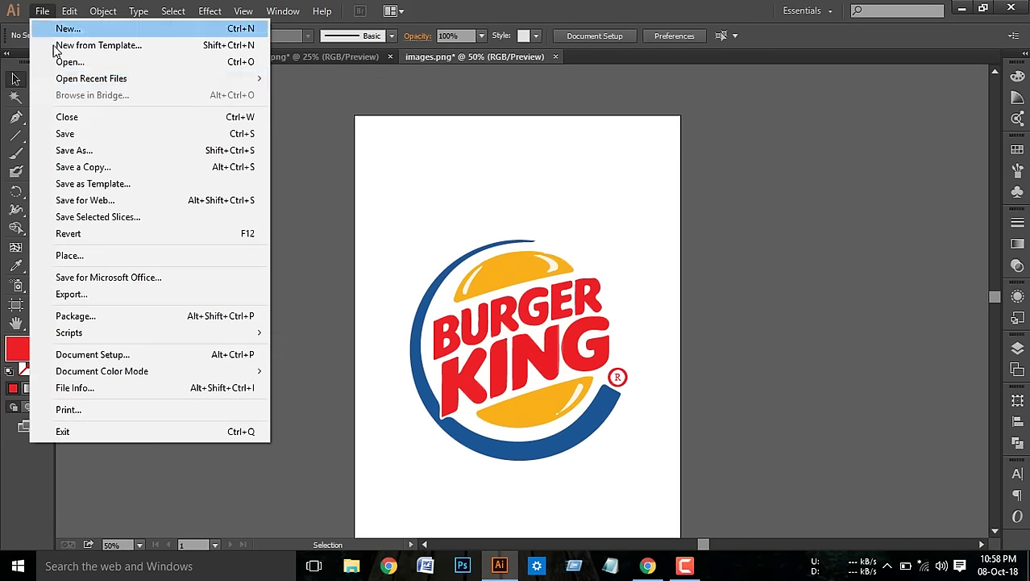
pyautogui.click(101, 296)
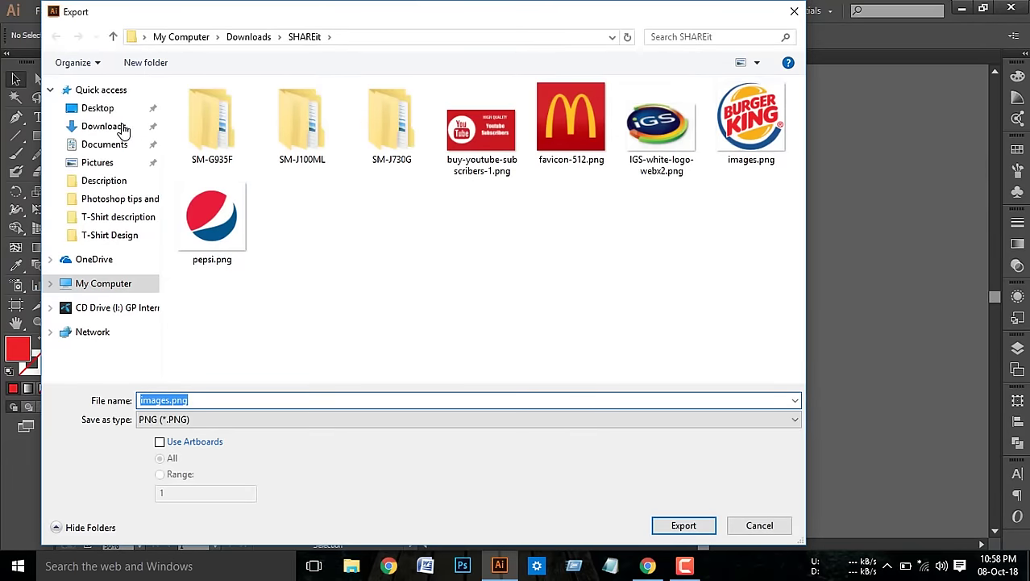
pyautogui.click(114, 114)
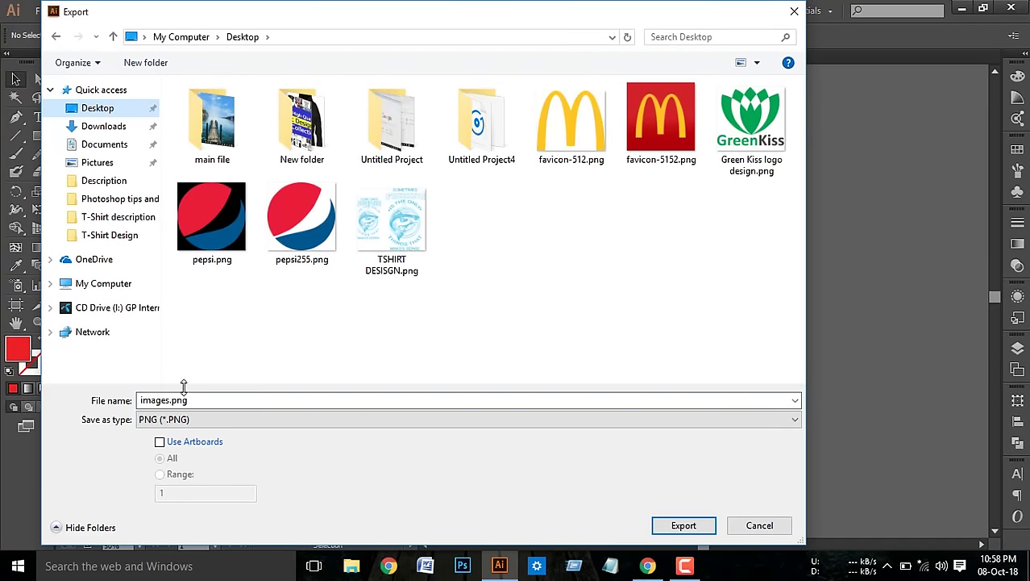
pyautogui.click(335, 421)
pyautogui.click(246, 359)
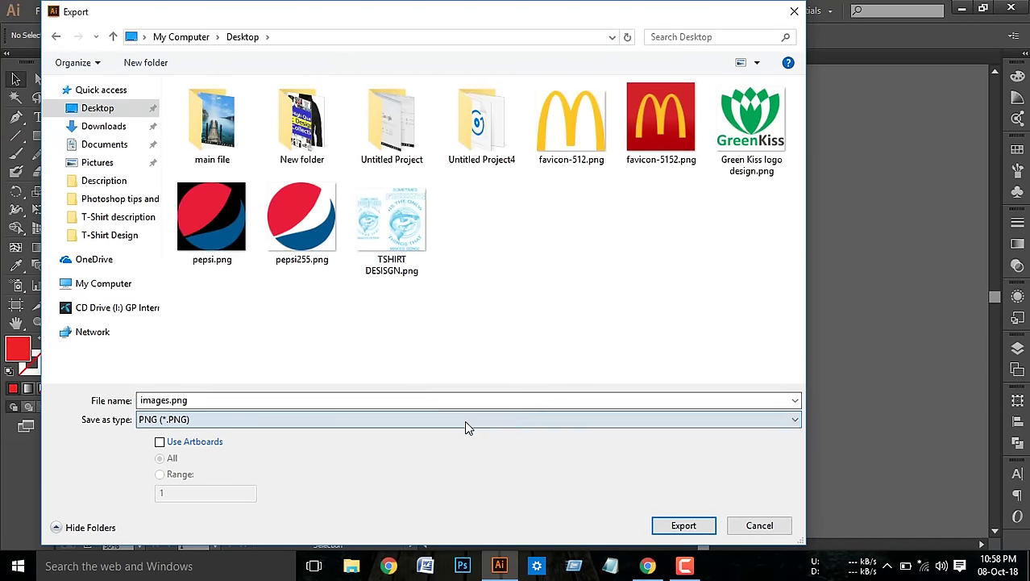
pyautogui.click(683, 526)
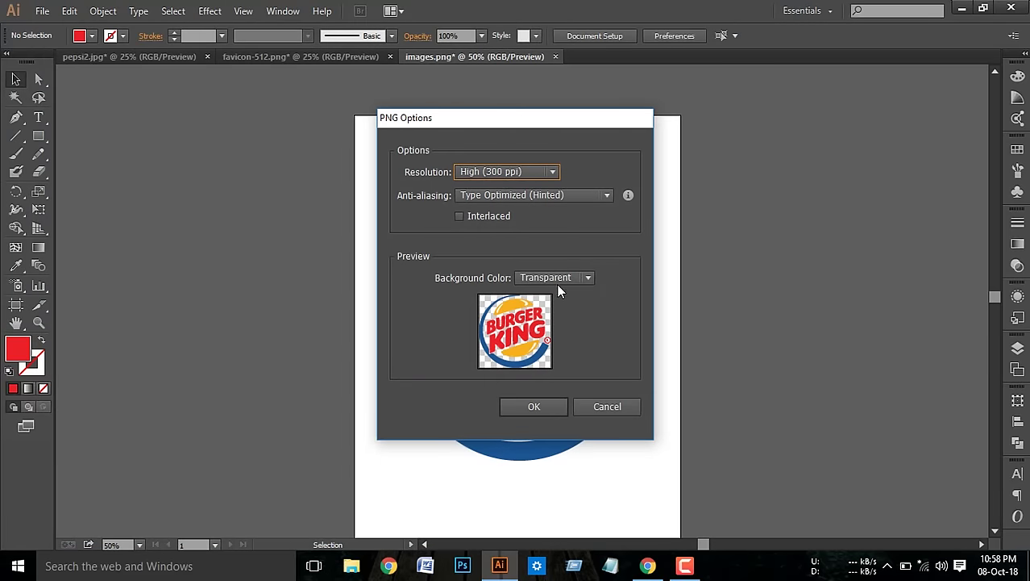
pyautogui.click(561, 278)
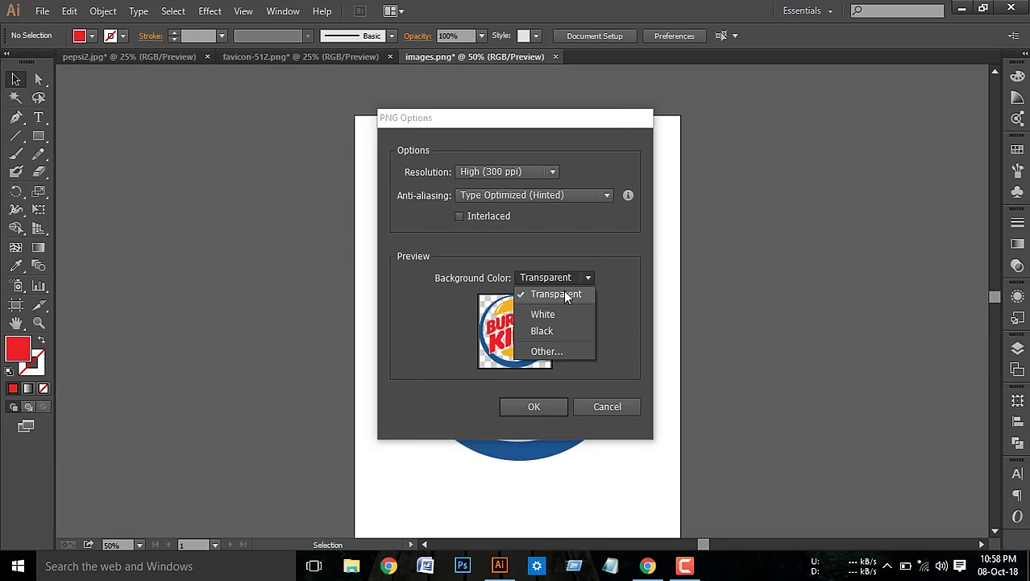
pyautogui.click(567, 296)
pyautogui.click(530, 406)
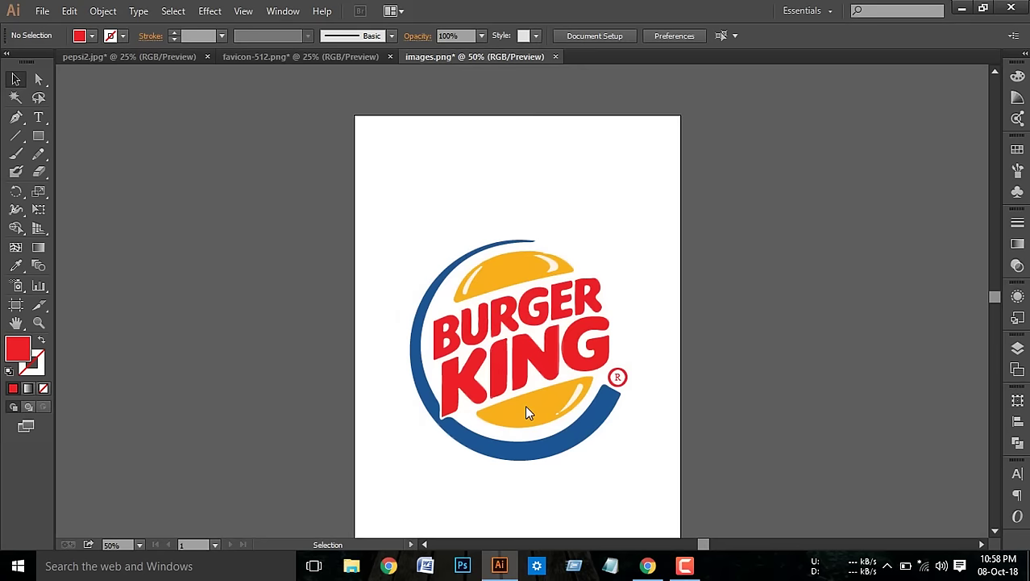